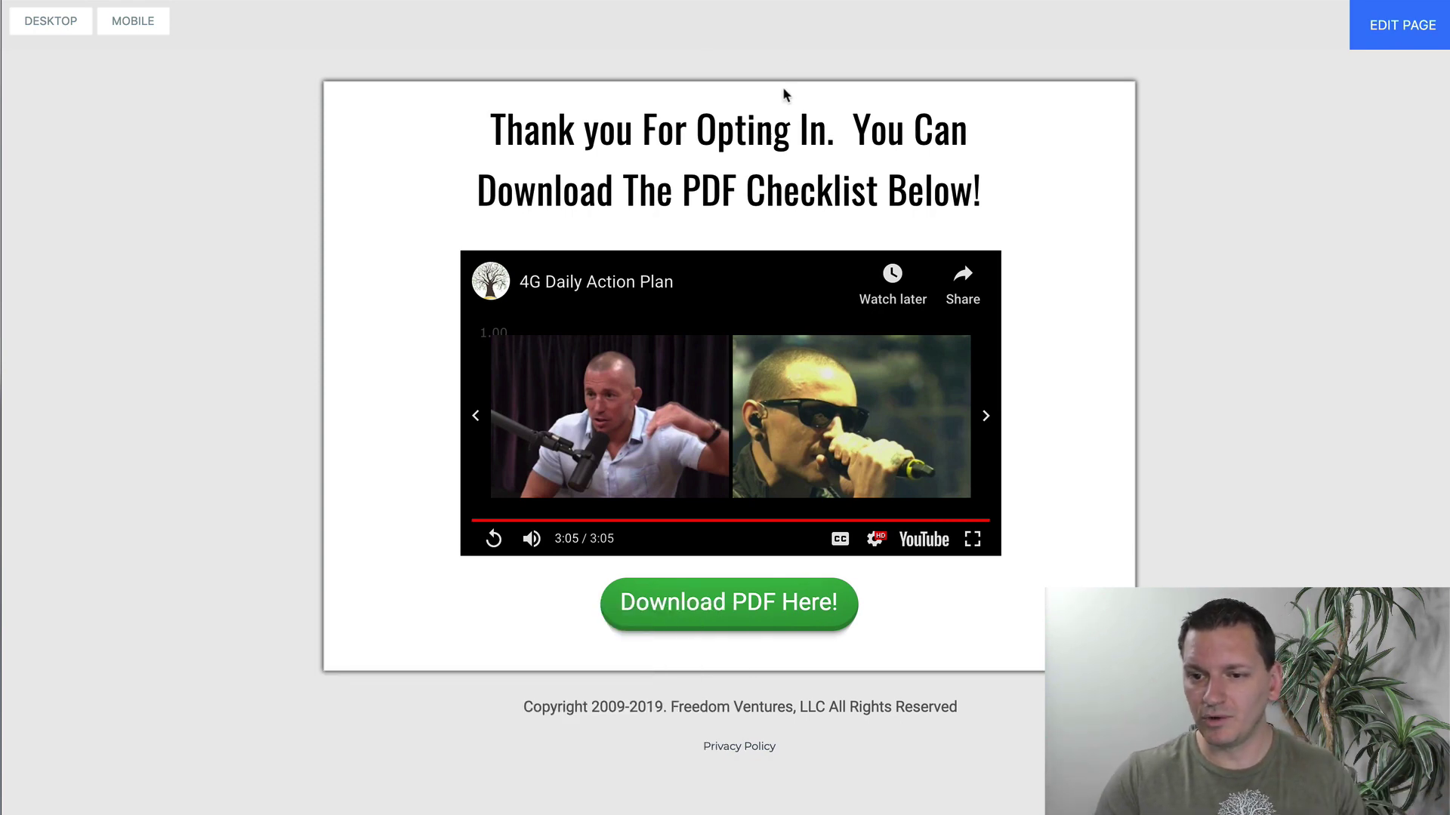
Bring up the IFrame Player API's Supported parameters list and scroll down to the rel entry
{"action": "key", "text": "ctrl+Tab"}
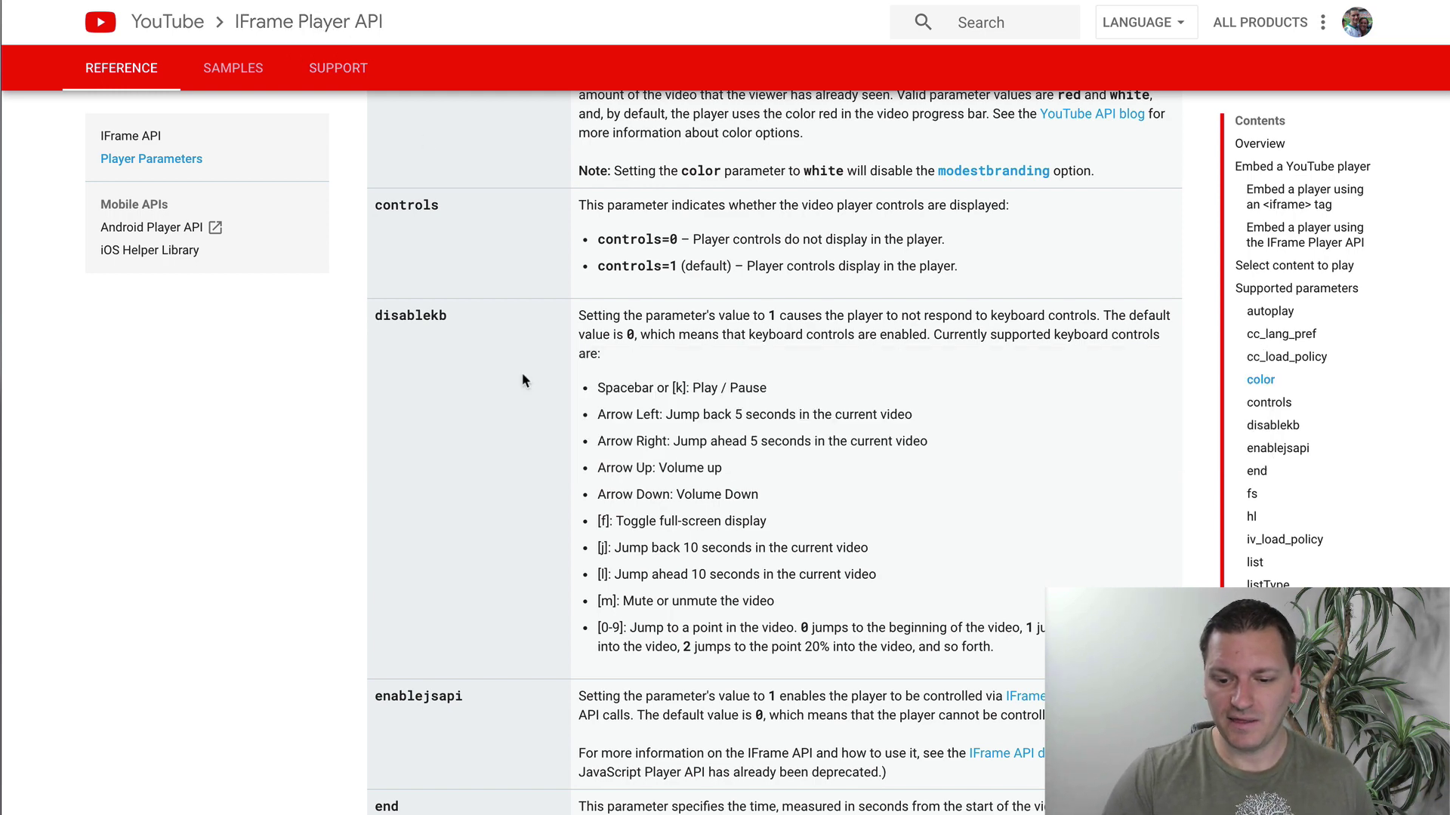
{"action": "scroll", "coordinate": [523, 373], "scroll_direction": "down", "scroll_amount": 2}
{"action": "scroll", "coordinate": [522, 372], "scroll_direction": "up", "scroll_amount": 5}
{"action": "scroll", "coordinate": [522, 373], "scroll_direction": "up", "scroll_amount": 3}
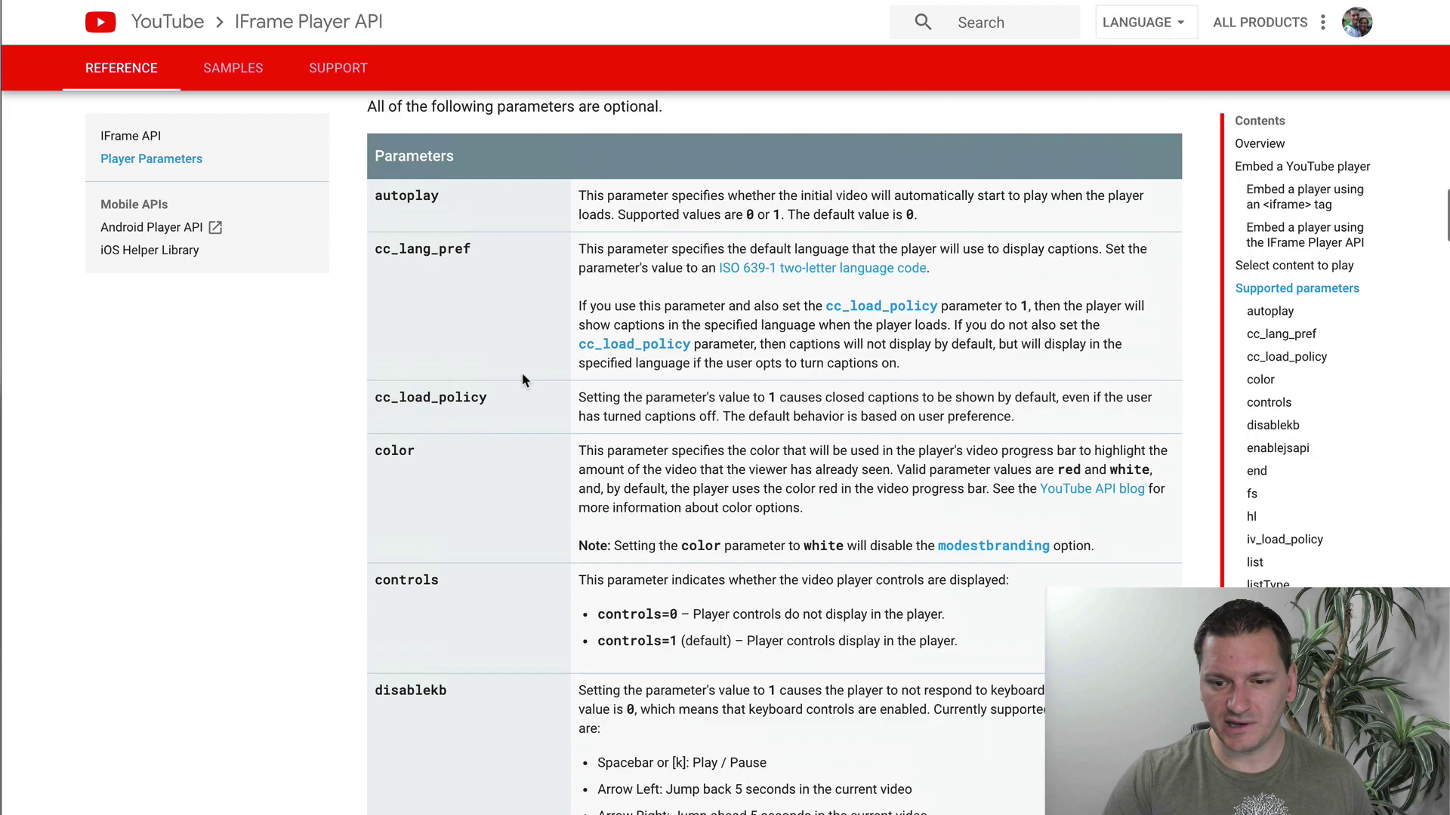
{"action": "scroll", "coordinate": [522, 373], "scroll_direction": "down", "scroll_amount": 10}
{"action": "scroll", "coordinate": [522, 380], "scroll_direction": "down", "scroll_amount": 8}
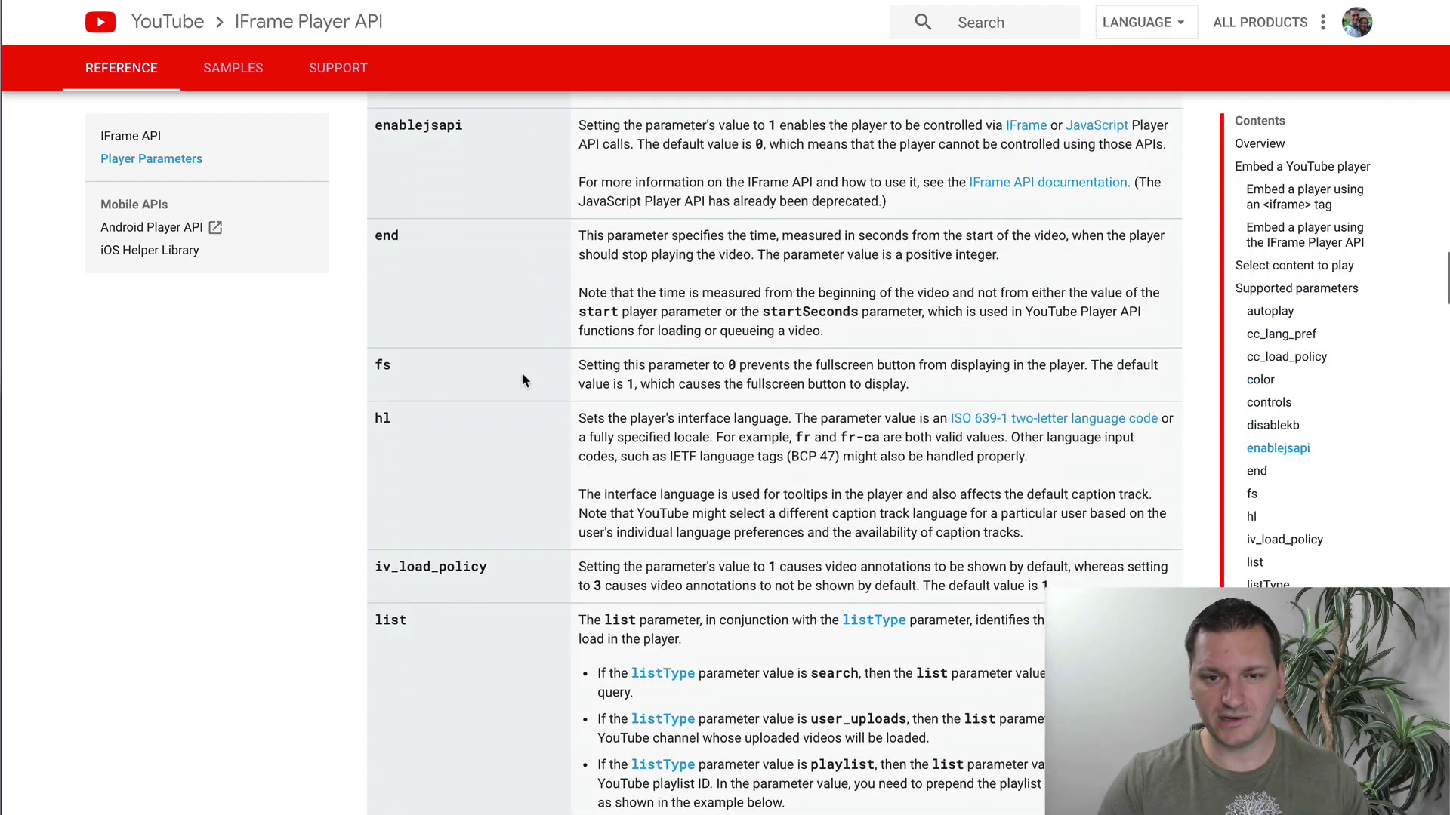
{"action": "scroll", "coordinate": [521, 386], "scroll_direction": "down", "scroll_amount": 12}
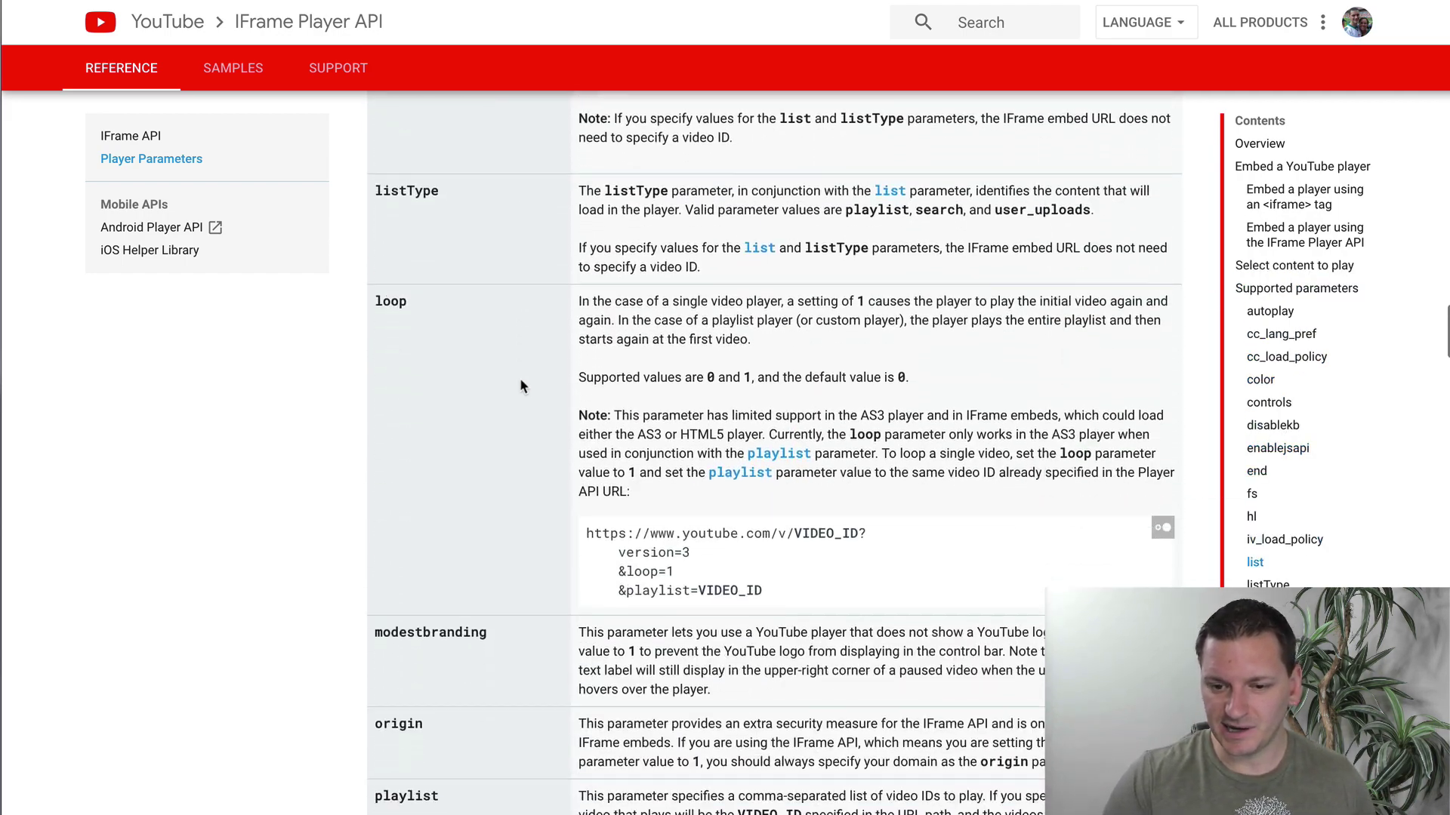
{"action": "scroll", "coordinate": [516, 391], "scroll_direction": "down", "scroll_amount": 2}
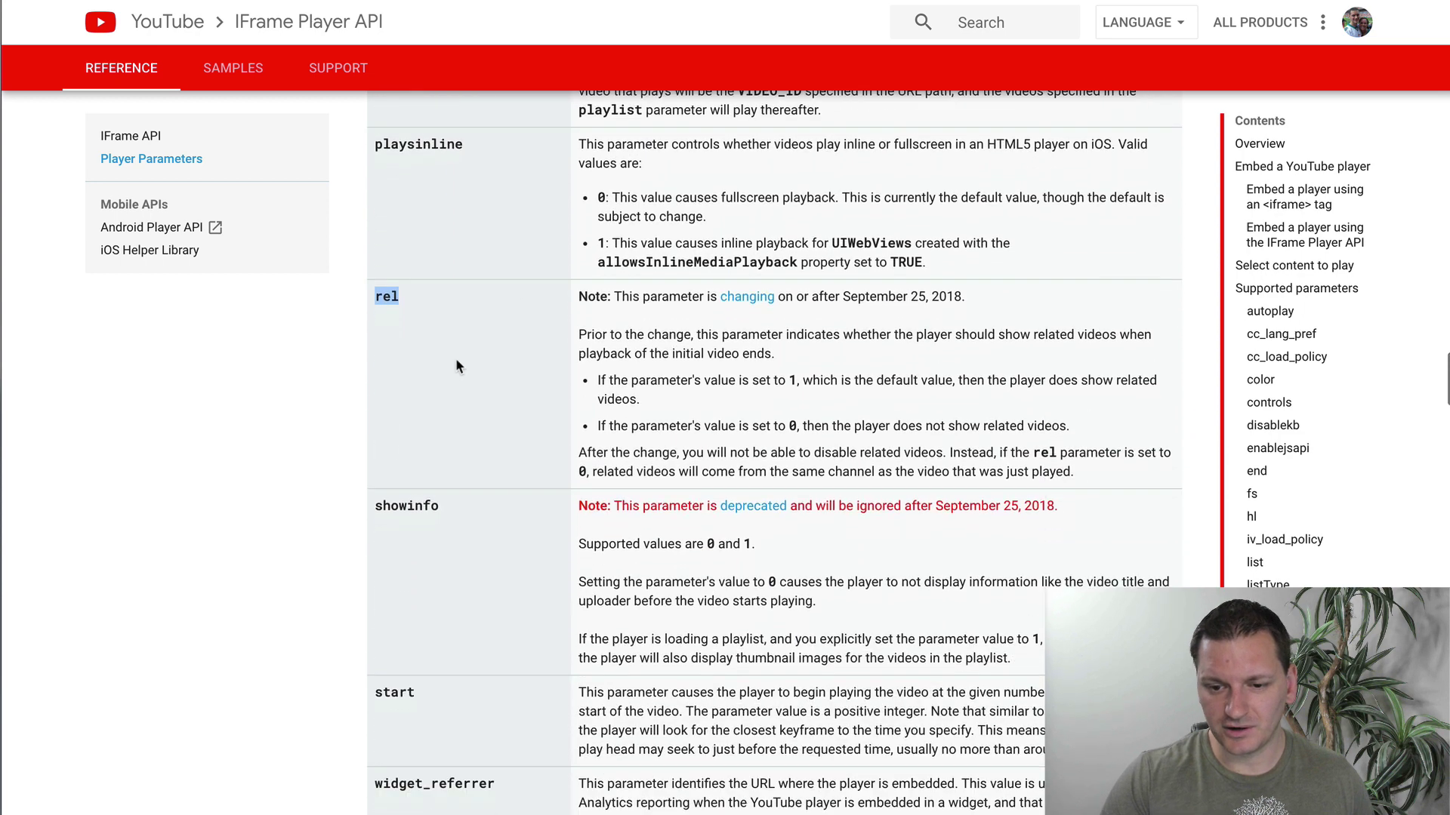
{"action": "left_click_drag", "start_coordinate": [406, 287], "coordinate": [364, 292]}
{"action": "left_click", "coordinate": [502, 294]}
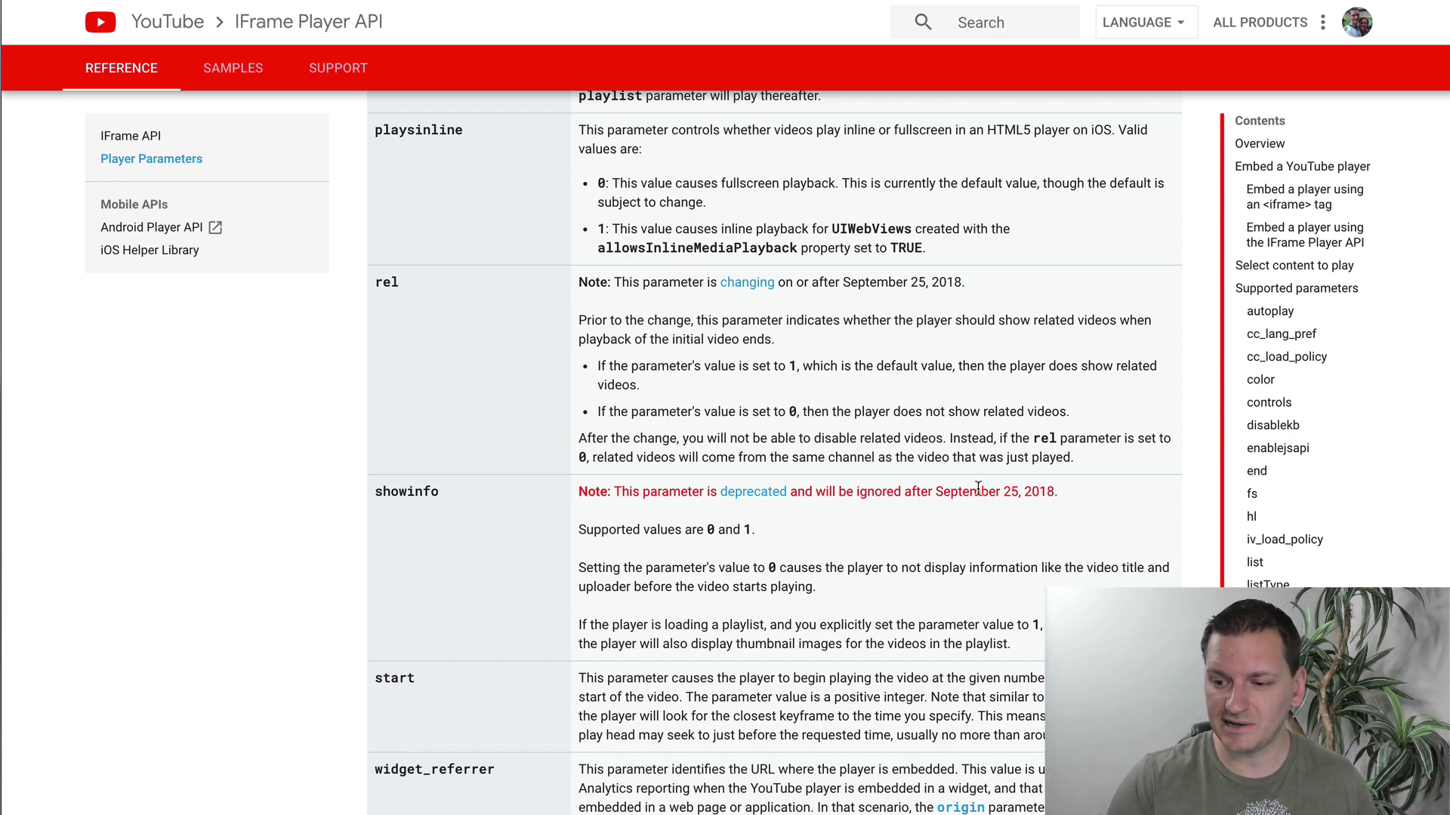
Highlight the rel note's September 25, 2018 change: related videos now come from the same channel
{"action": "left_click_drag", "start_coordinate": [843, 283], "coordinate": [961, 284]}
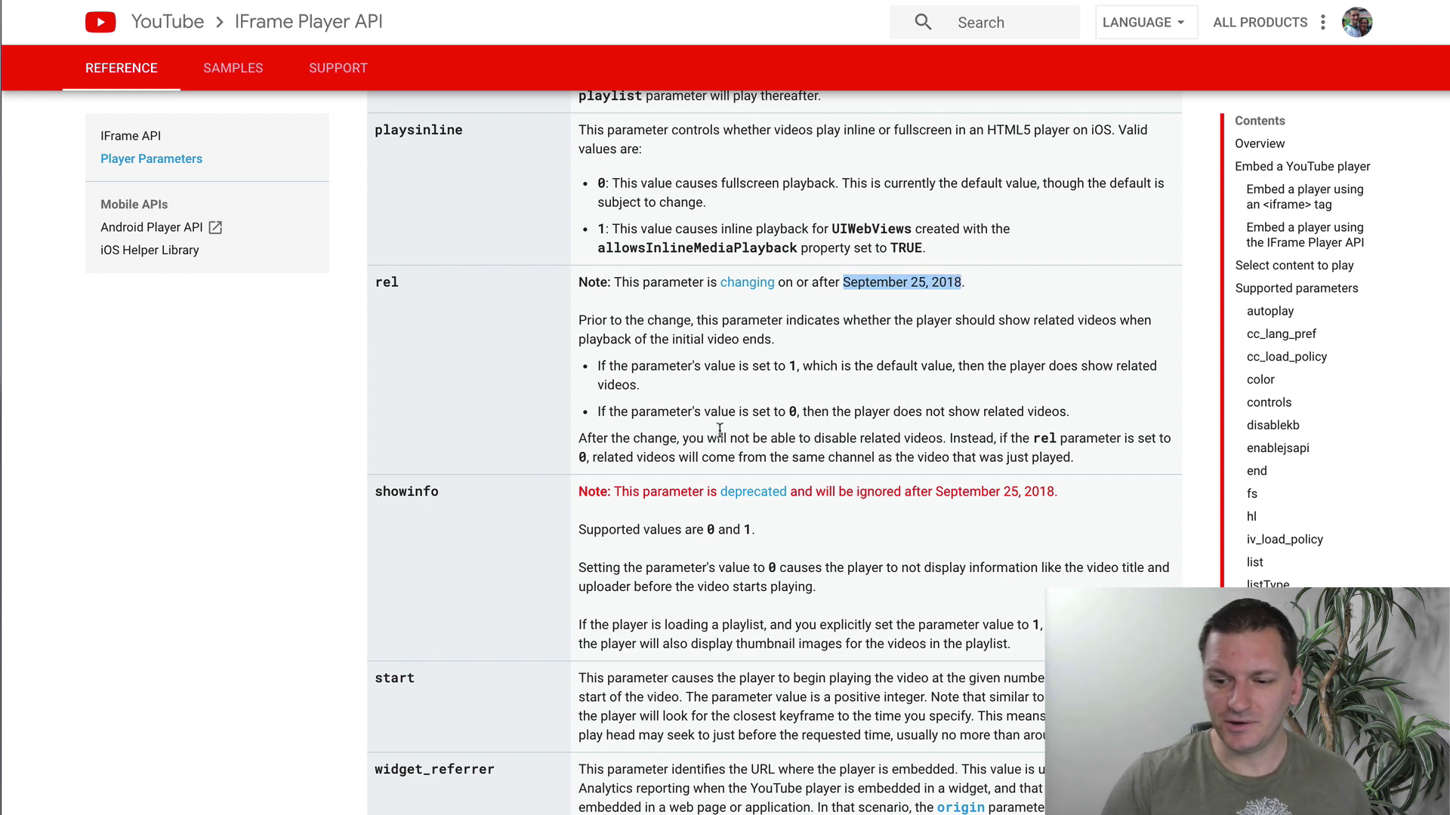
{"action": "left_click_drag", "start_coordinate": [374, 283], "coordinate": [410, 283]}
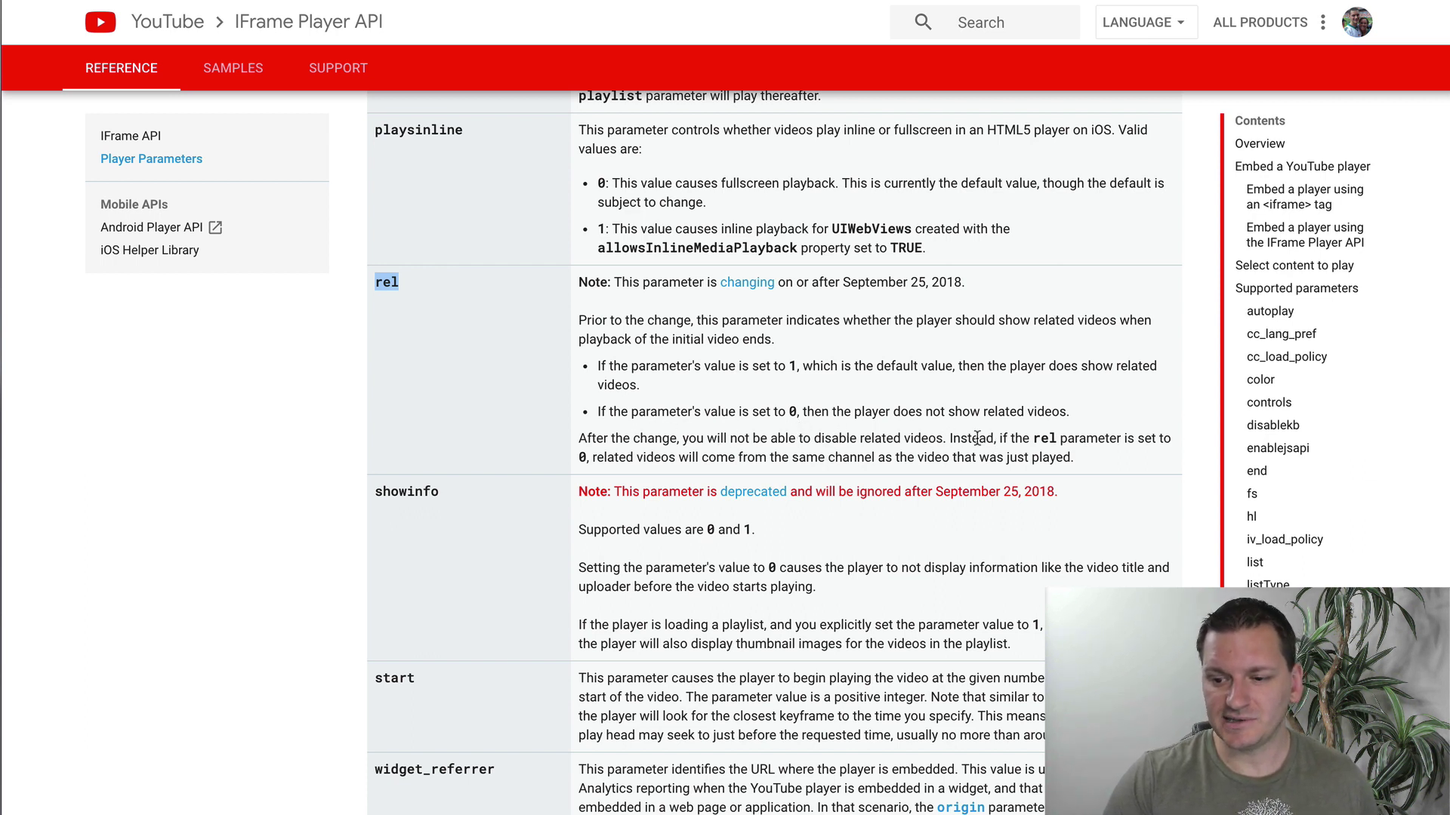
{"action": "left_click_drag", "start_coordinate": [944, 438], "coordinate": [643, 432]}
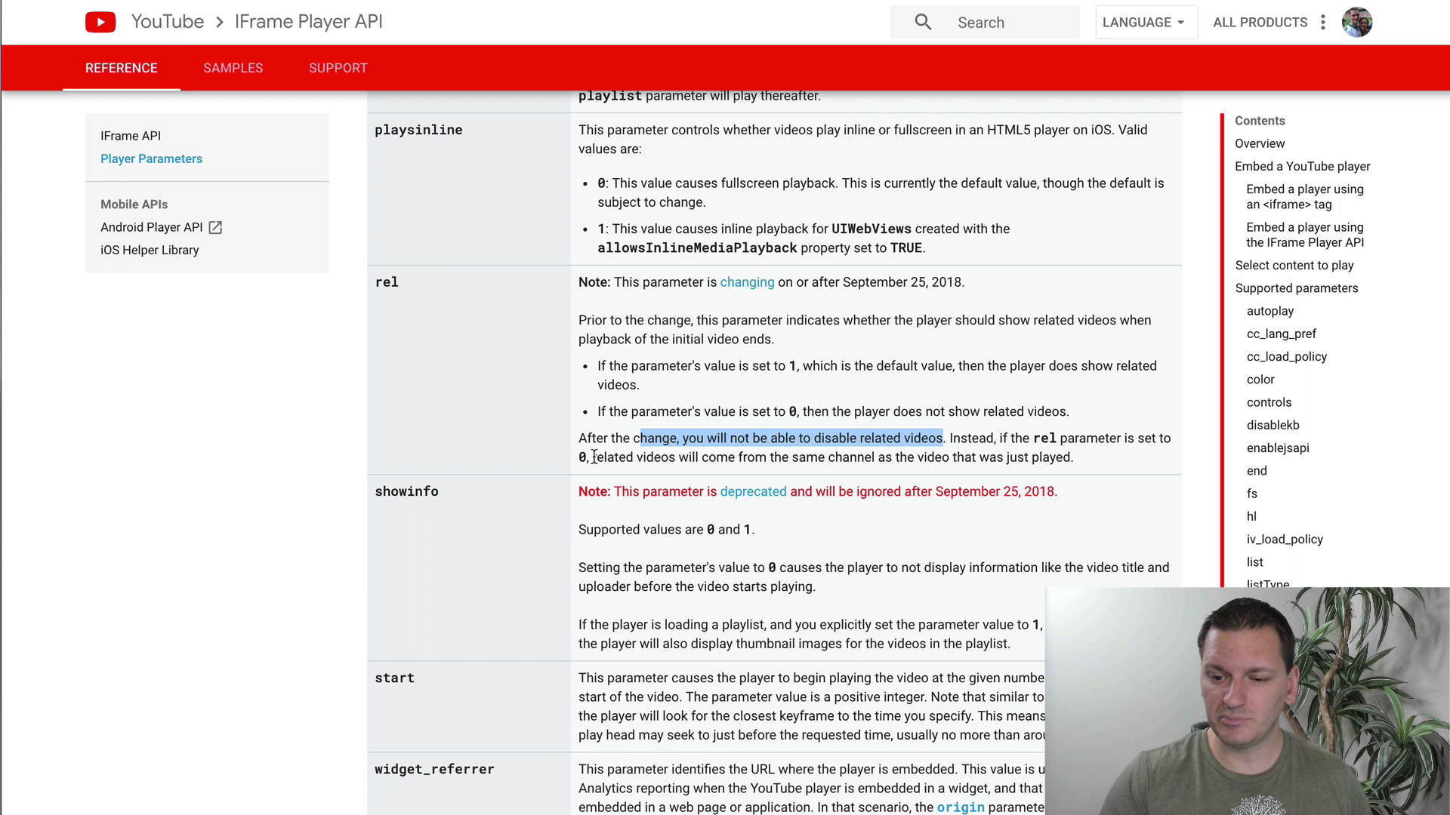
{"action": "left_click_drag", "start_coordinate": [593, 456], "coordinate": [950, 455]}
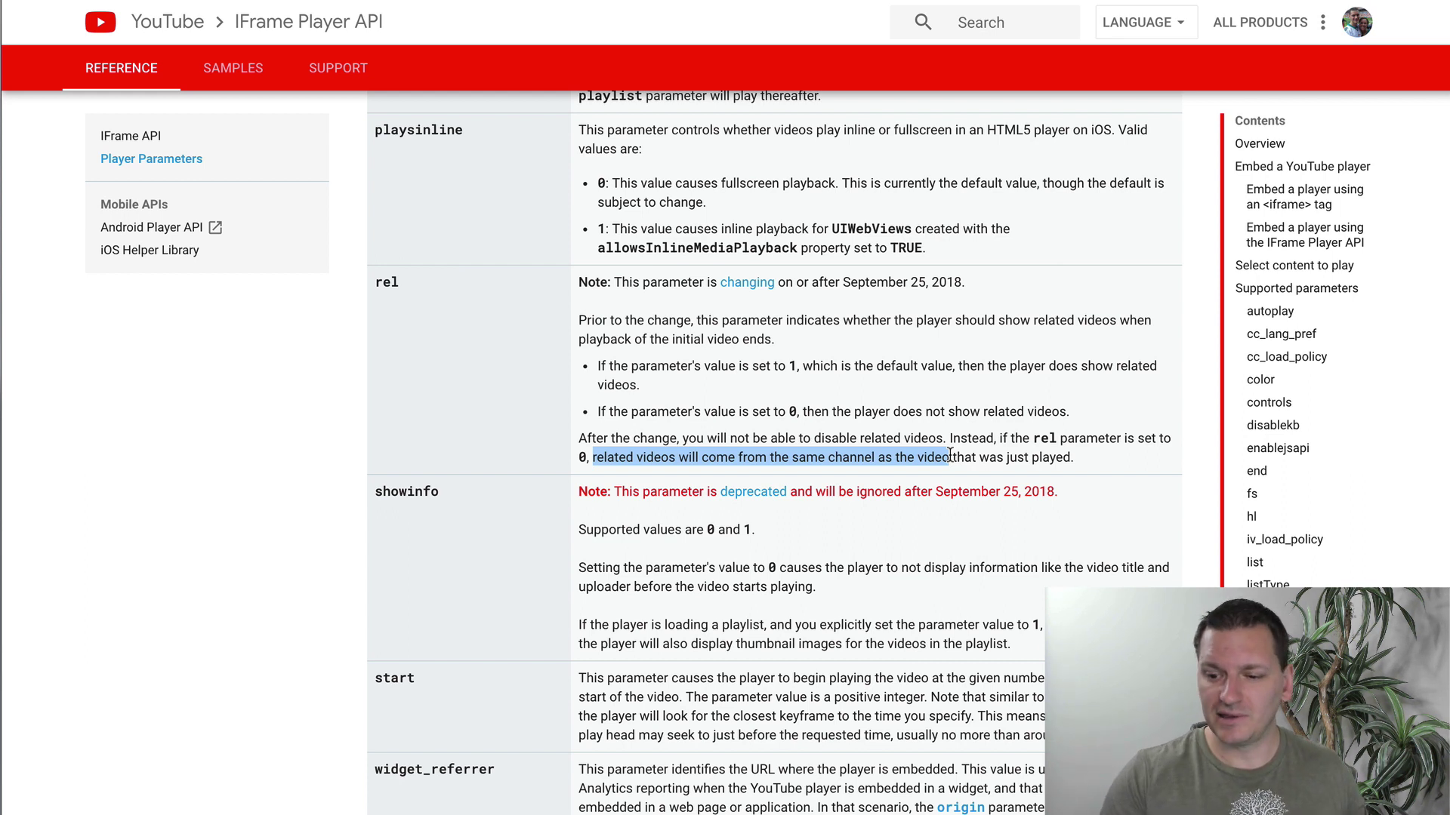
{"action": "left_click", "coordinate": [934, 454]}
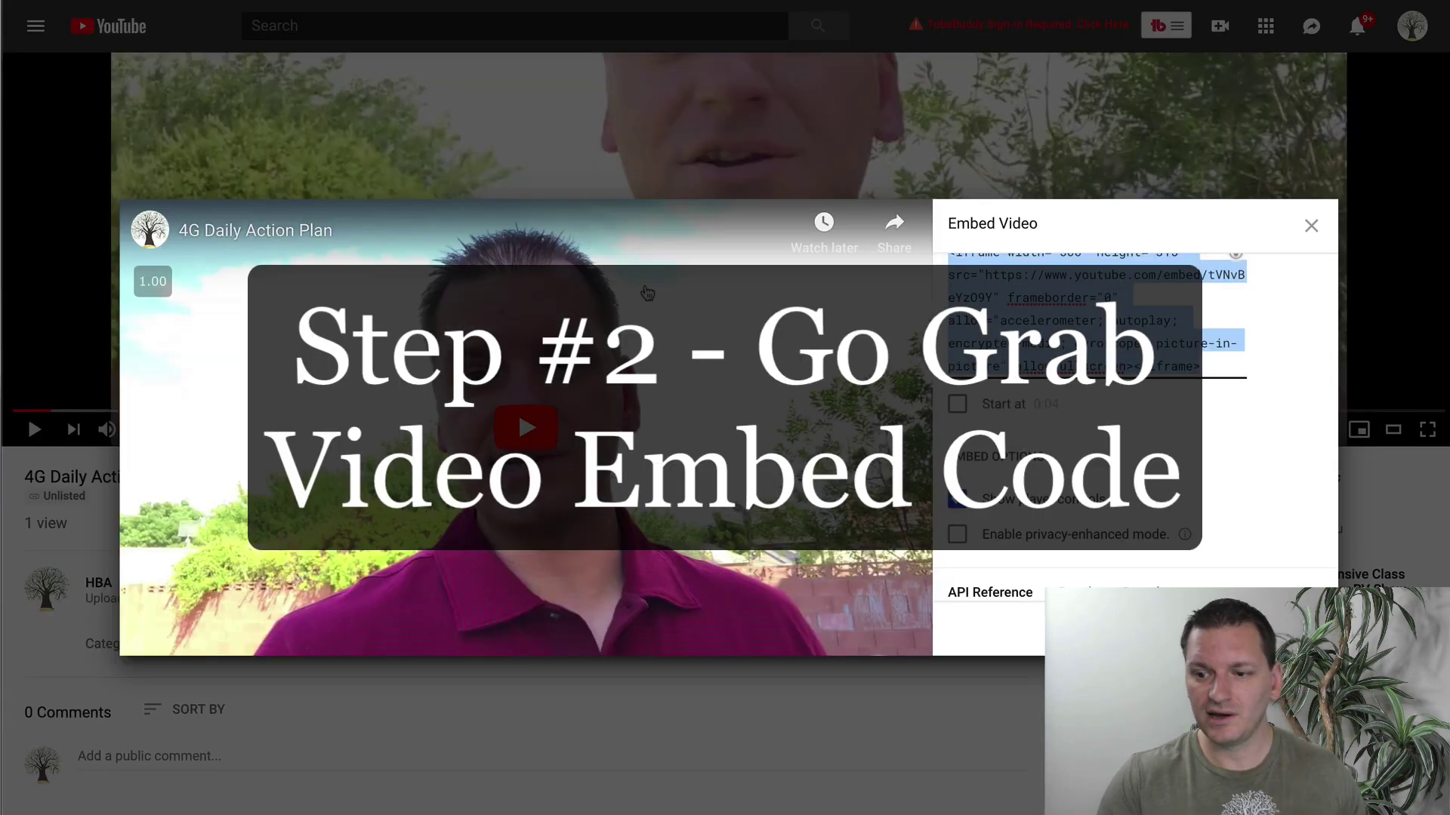
Copy the unlisted 4G Daily Action Plan video's iframe code from the Share > Embed dialog
{"action": "left_click", "coordinate": [1310, 225]}
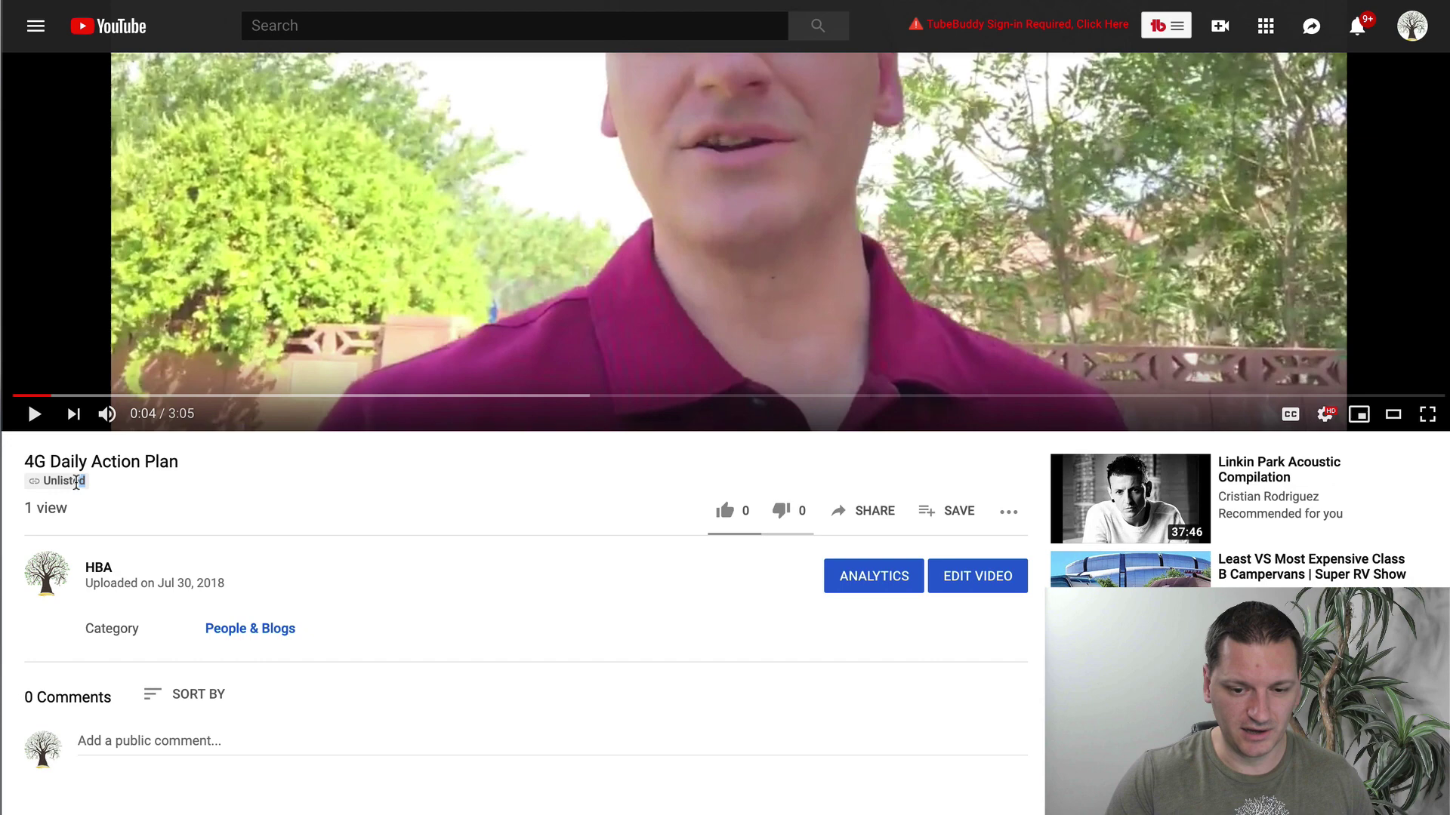
{"action": "left_click_drag", "start_coordinate": [89, 480], "coordinate": [33, 484]}
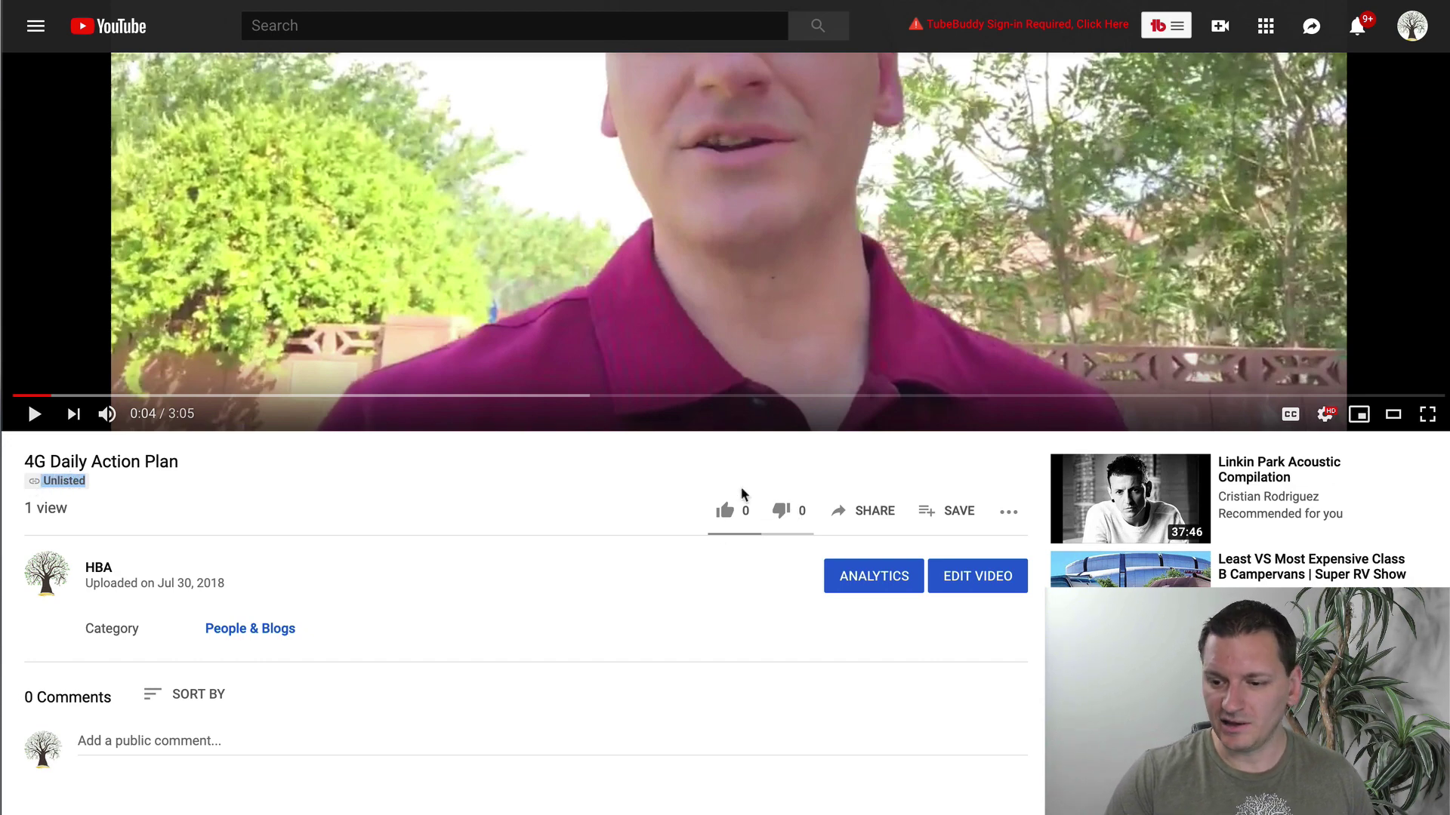
{"action": "left_click", "coordinate": [879, 513]}
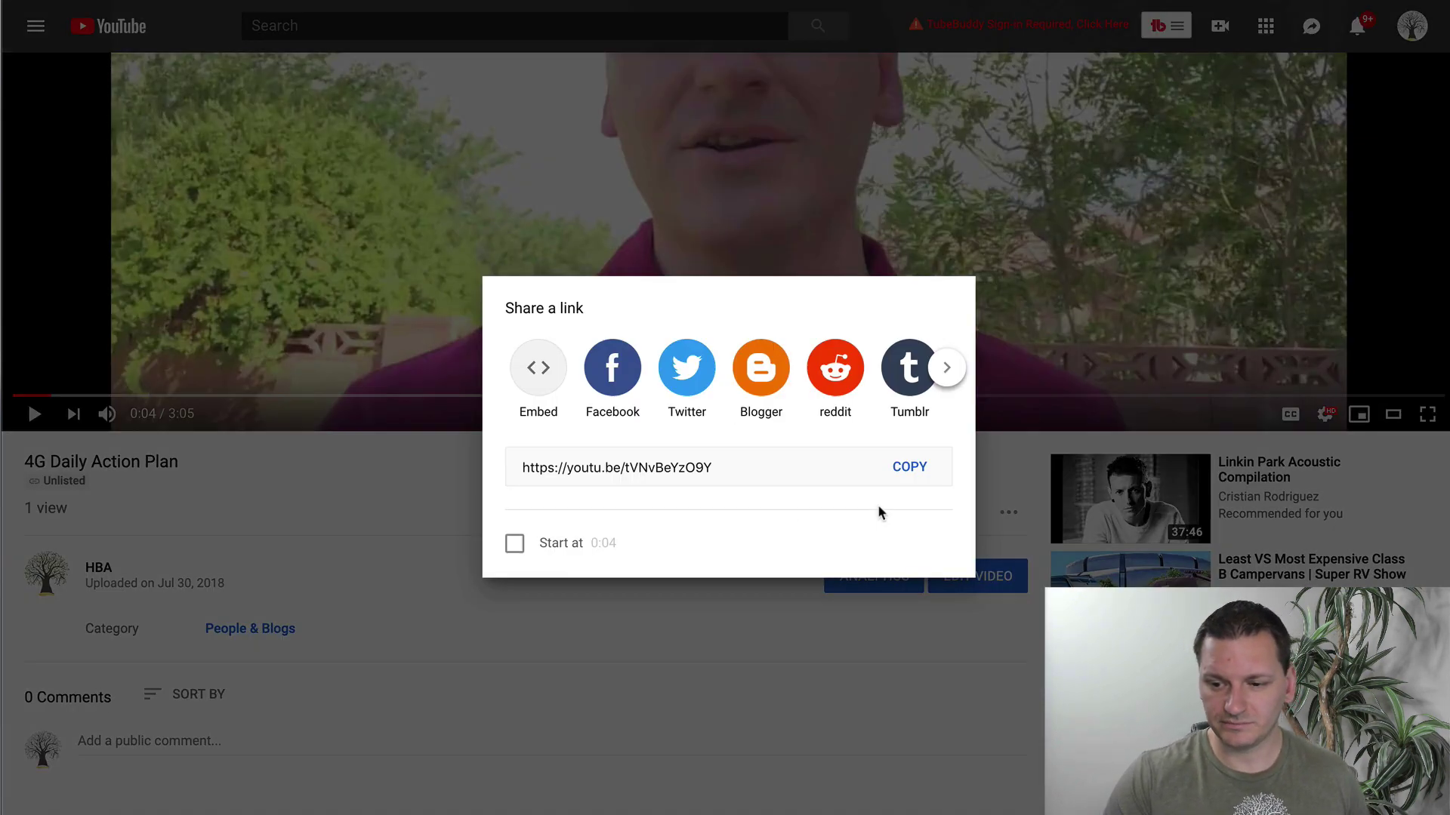
{"action": "left_click", "coordinate": [537, 370]}
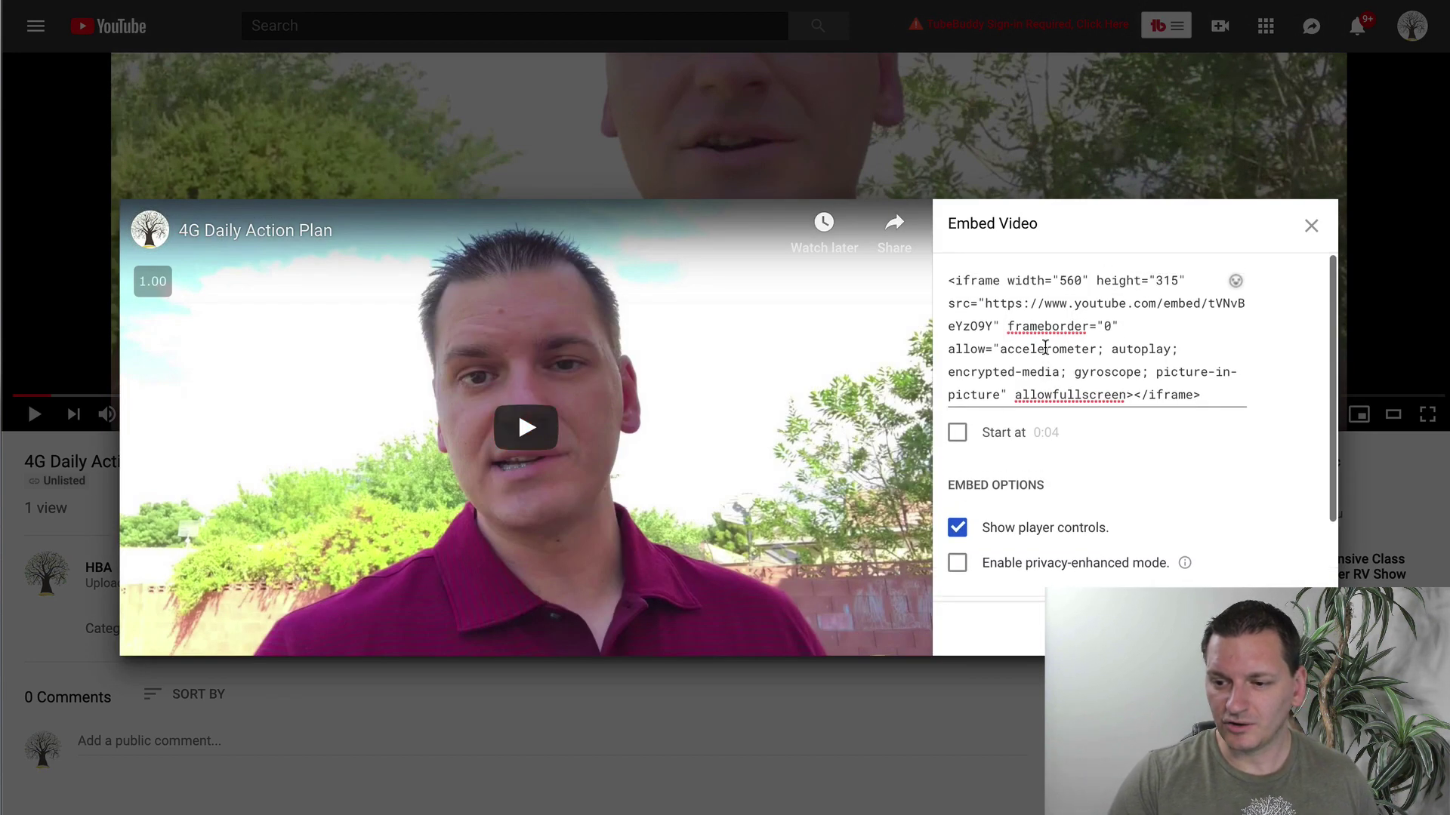
{"action": "left_click", "coordinate": [1058, 325]}
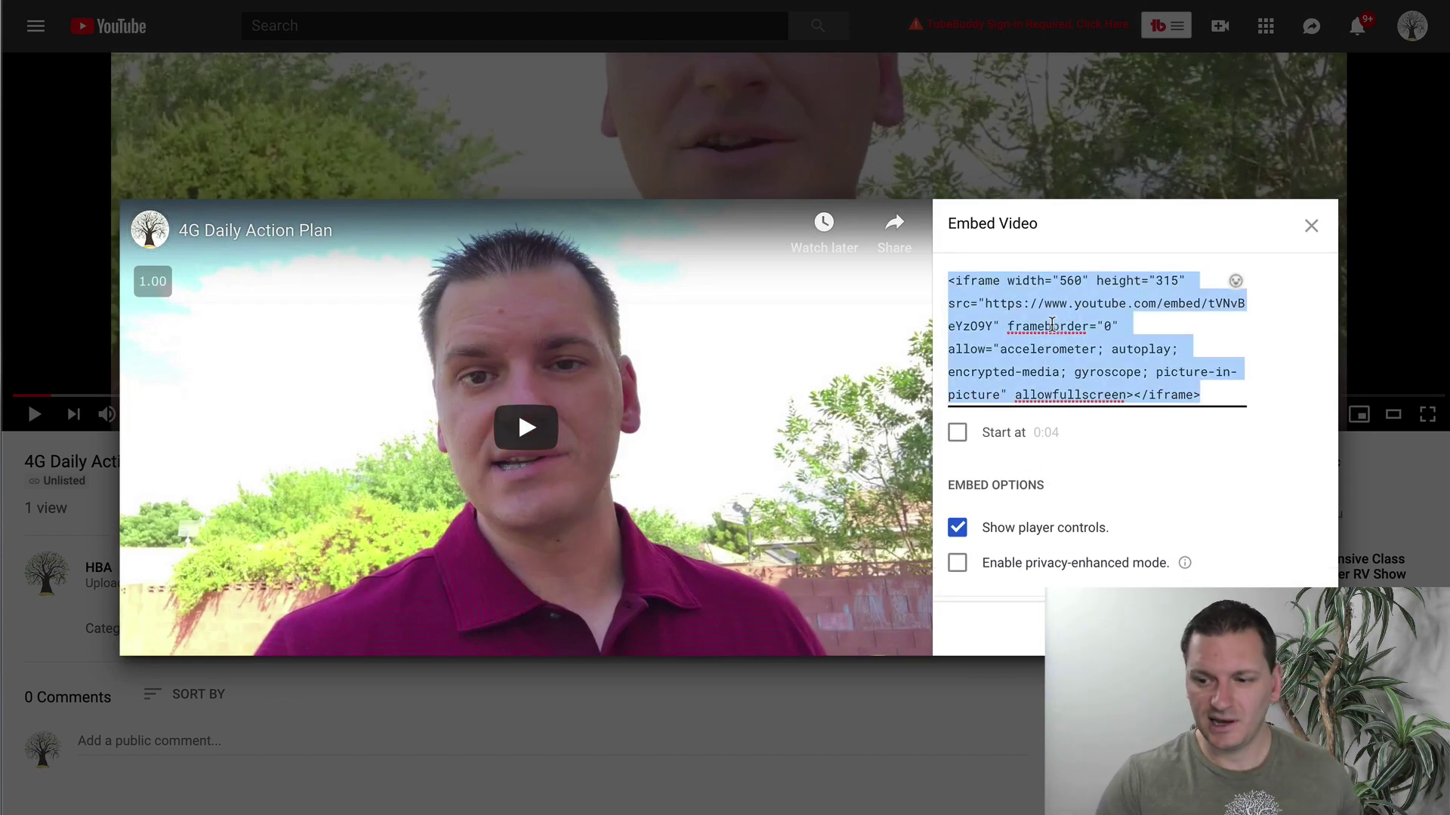
{"action": "key", "text": "super+c"}
Paste the copied YouTube iframe code into the Webinar Notes document and select it
{"action": "key", "text": "ctrl+Tab"}
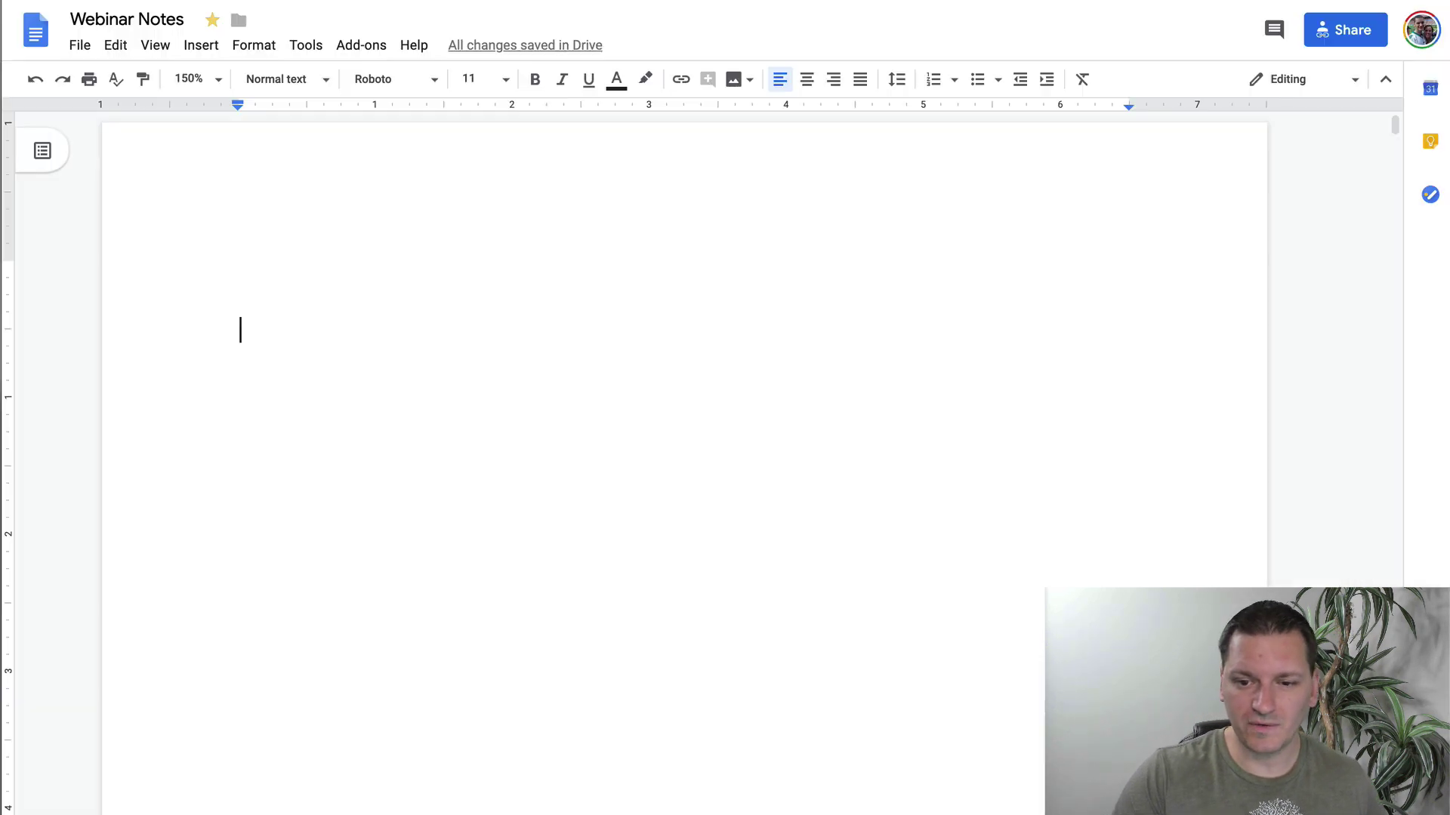
{"action": "key", "text": "super+v"}
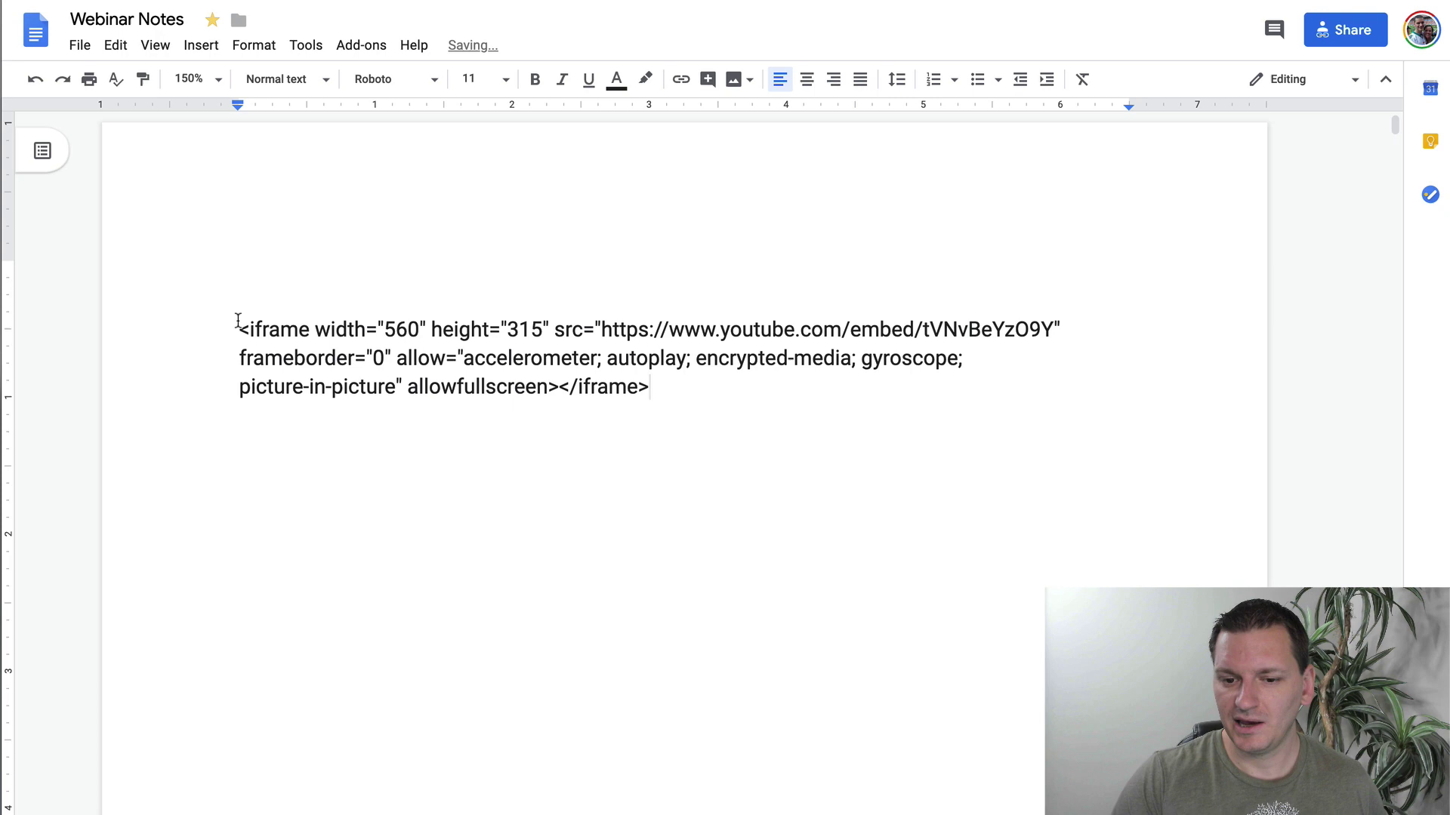
{"action": "left_click_drag", "start_coordinate": [227, 326], "coordinate": [657, 395]}
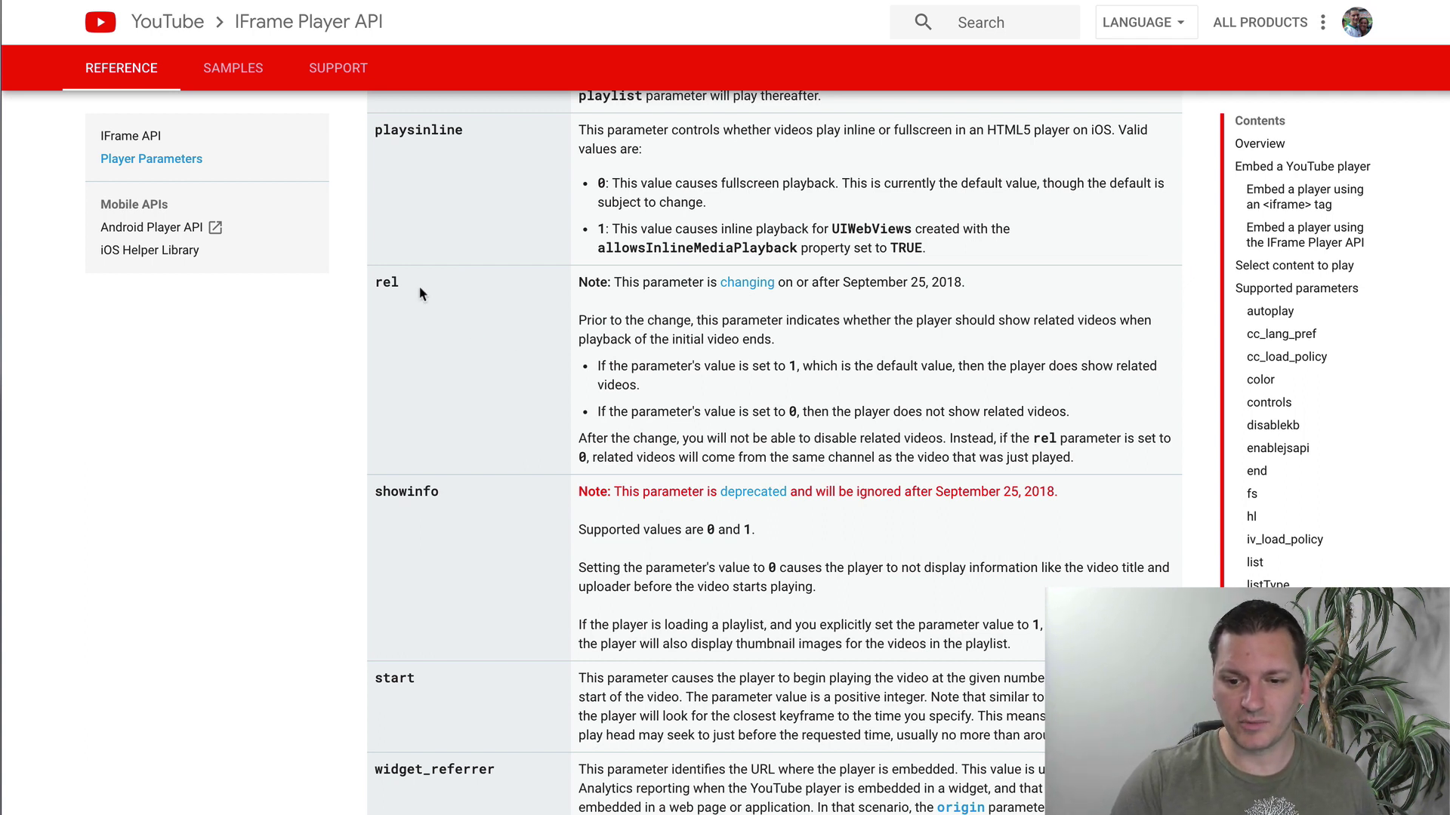
{"action": "double_click", "coordinate": [388, 281]}
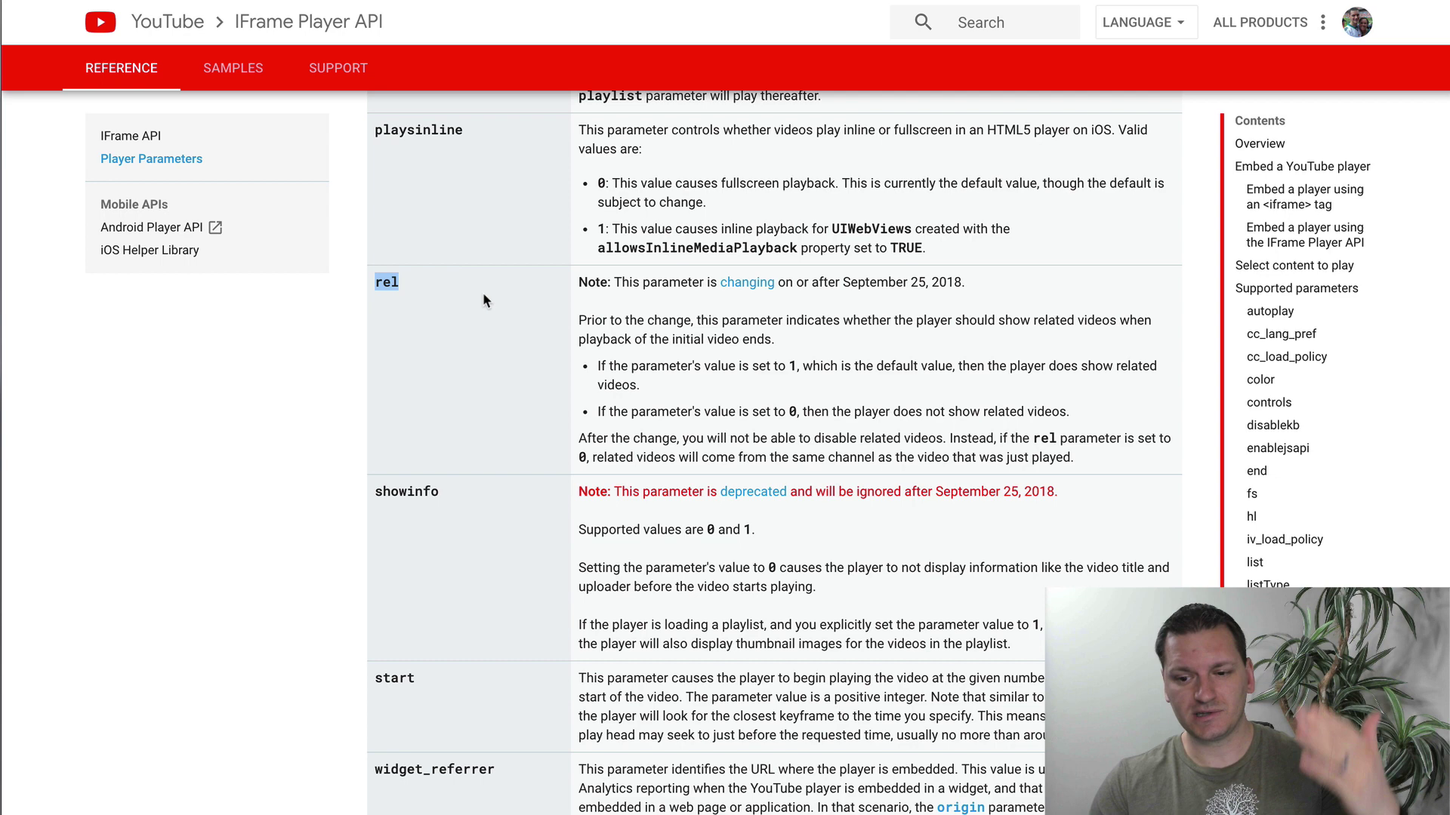
{"action": "scroll", "coordinate": [483, 299], "scroll_direction": "up", "scroll_amount": 6}
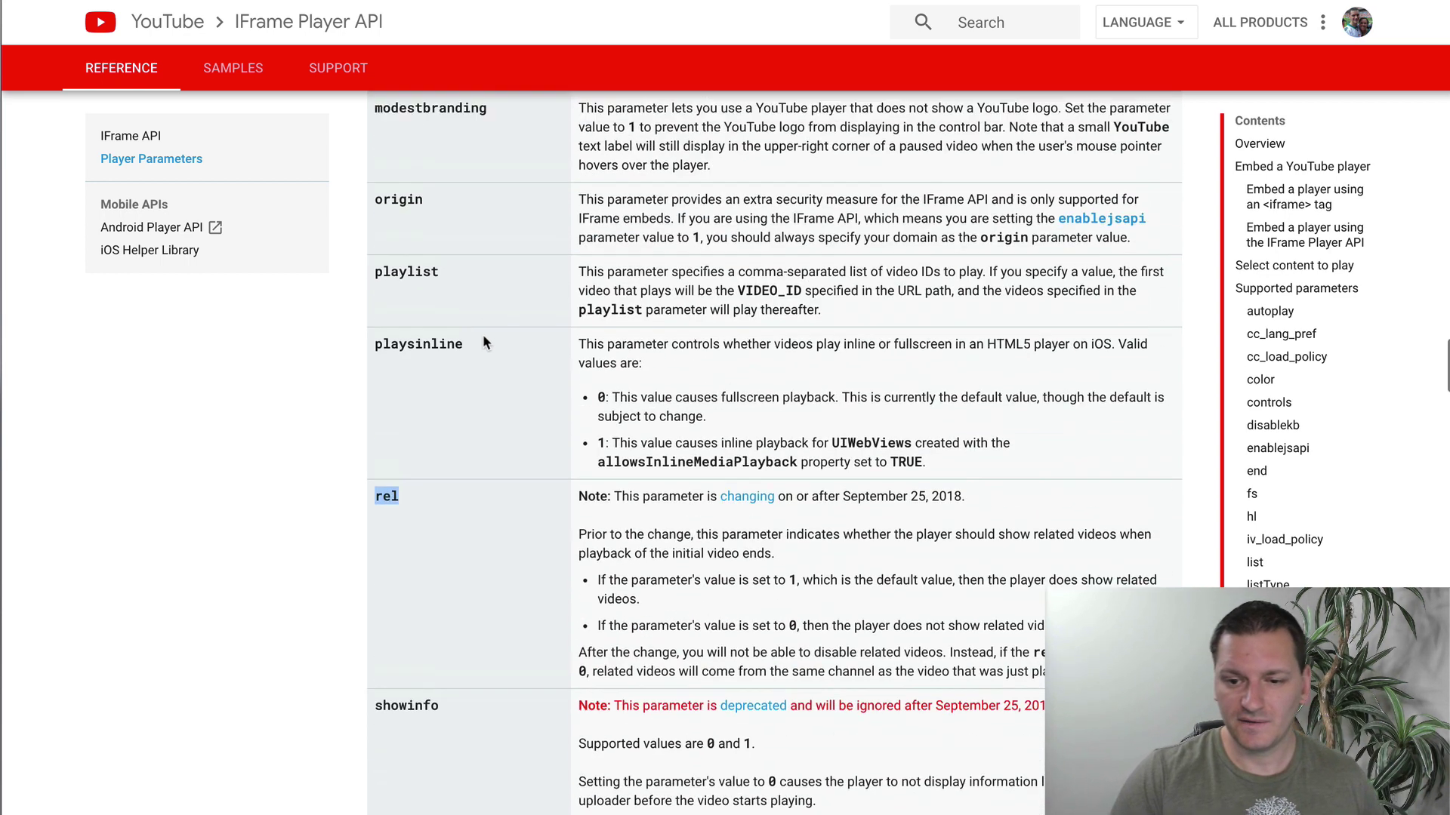
{"action": "left_click_drag", "start_coordinate": [487, 345], "coordinate": [389, 349]}
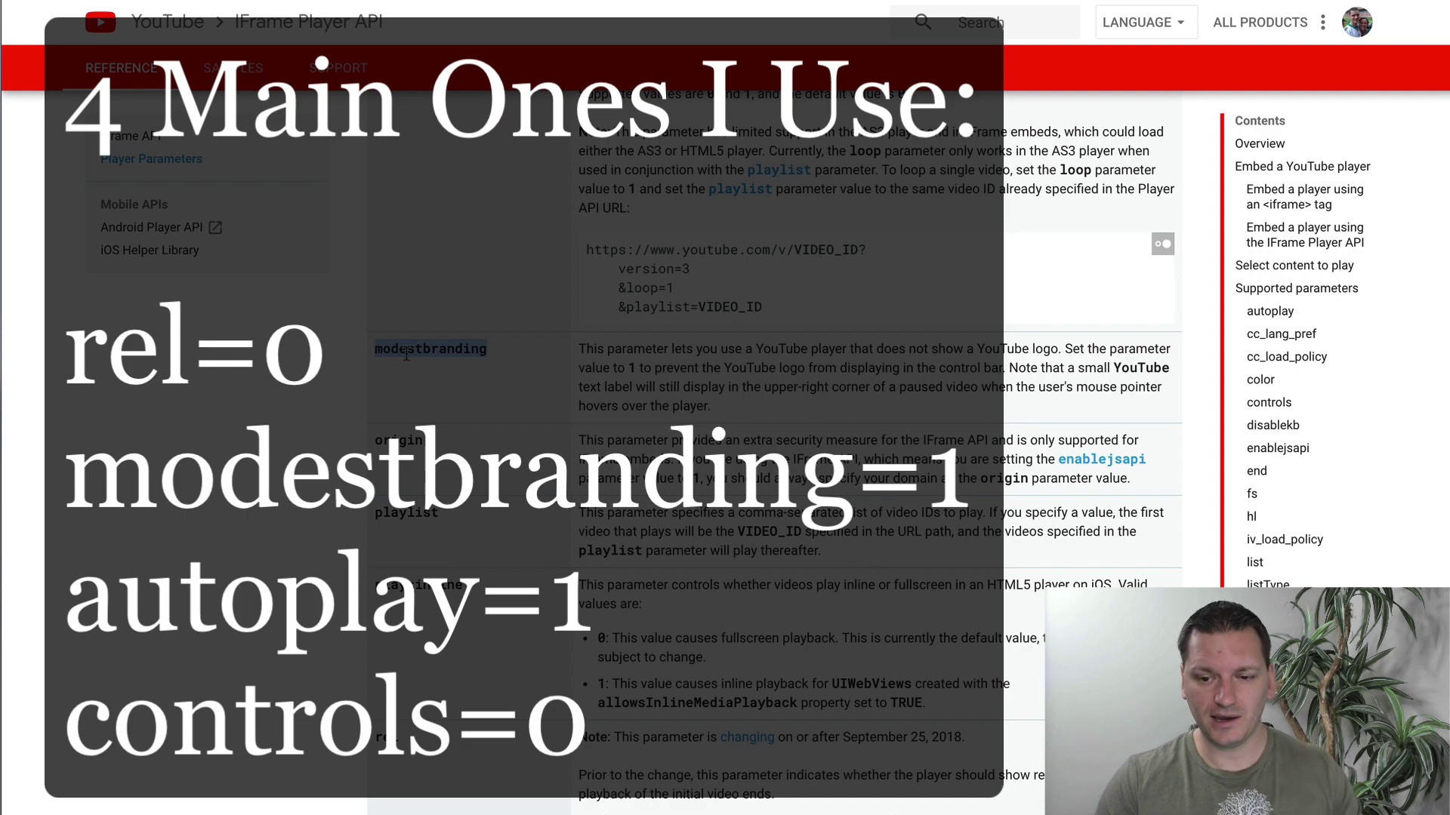
{"action": "scroll", "coordinate": [424, 360], "scroll_direction": "up", "scroll_amount": 10}
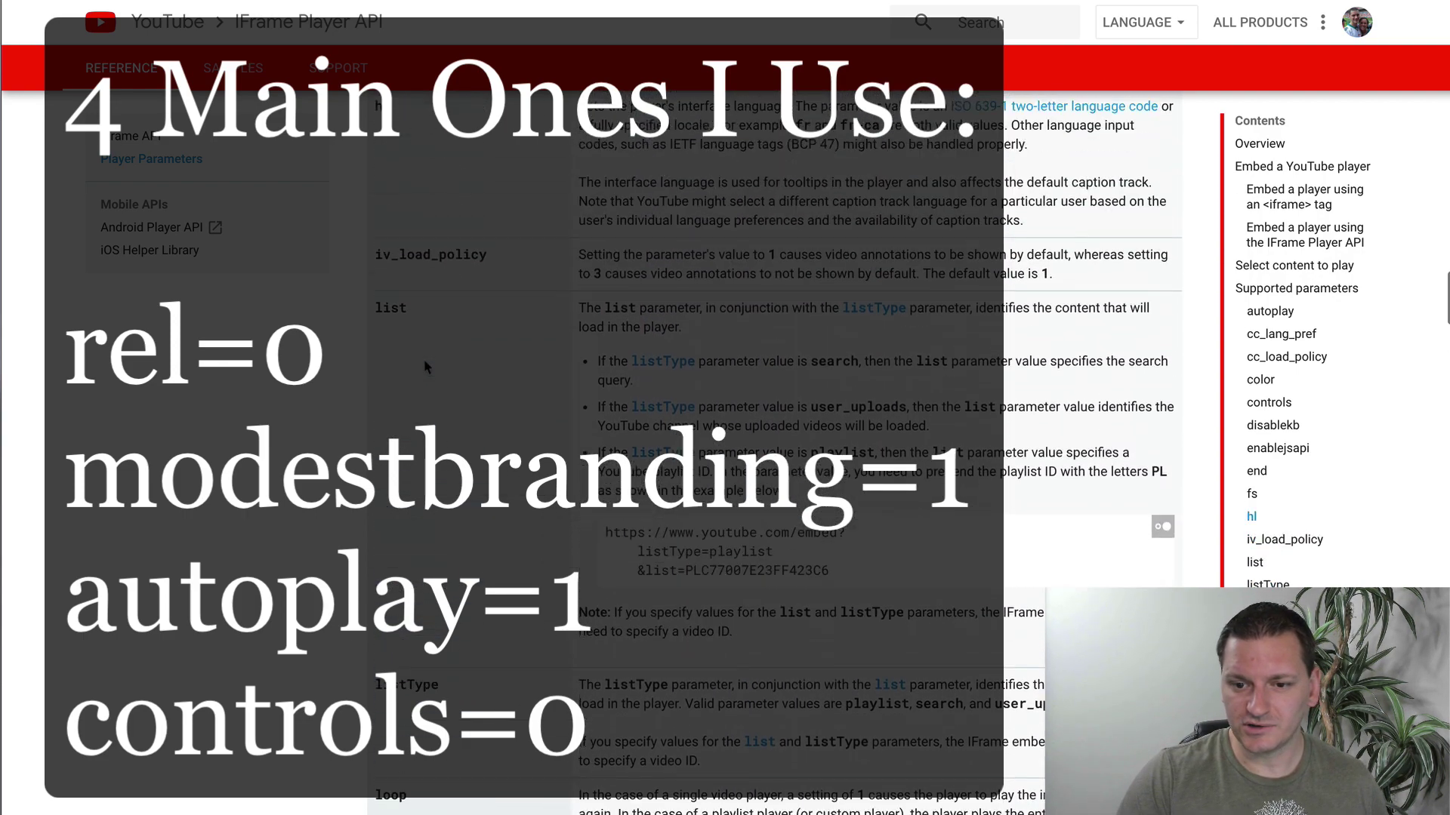
{"action": "scroll", "coordinate": [425, 366], "scroll_direction": "up", "scroll_amount": 15}
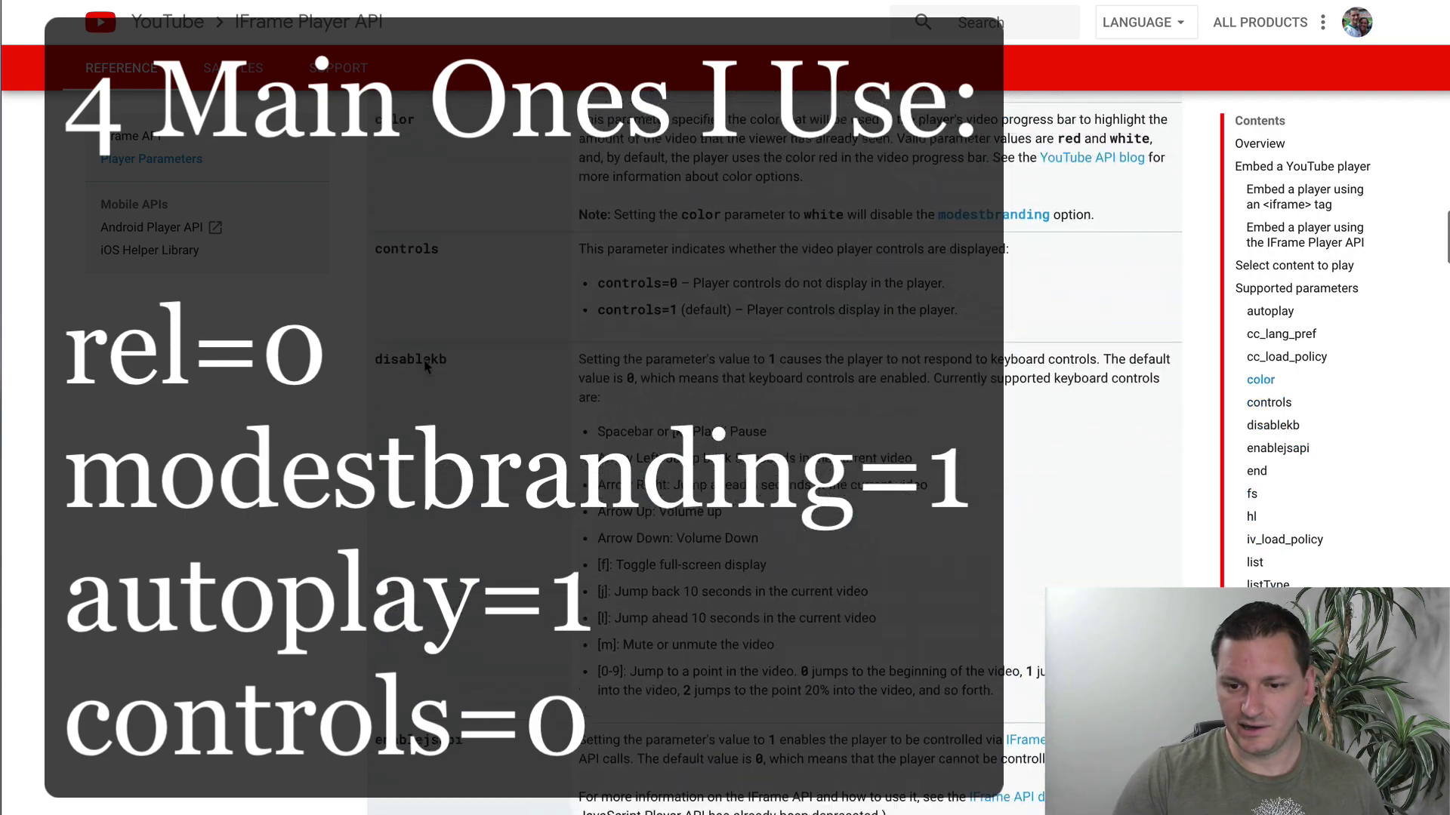
{"action": "scroll", "coordinate": [425, 366], "scroll_direction": "up", "scroll_amount": 6}
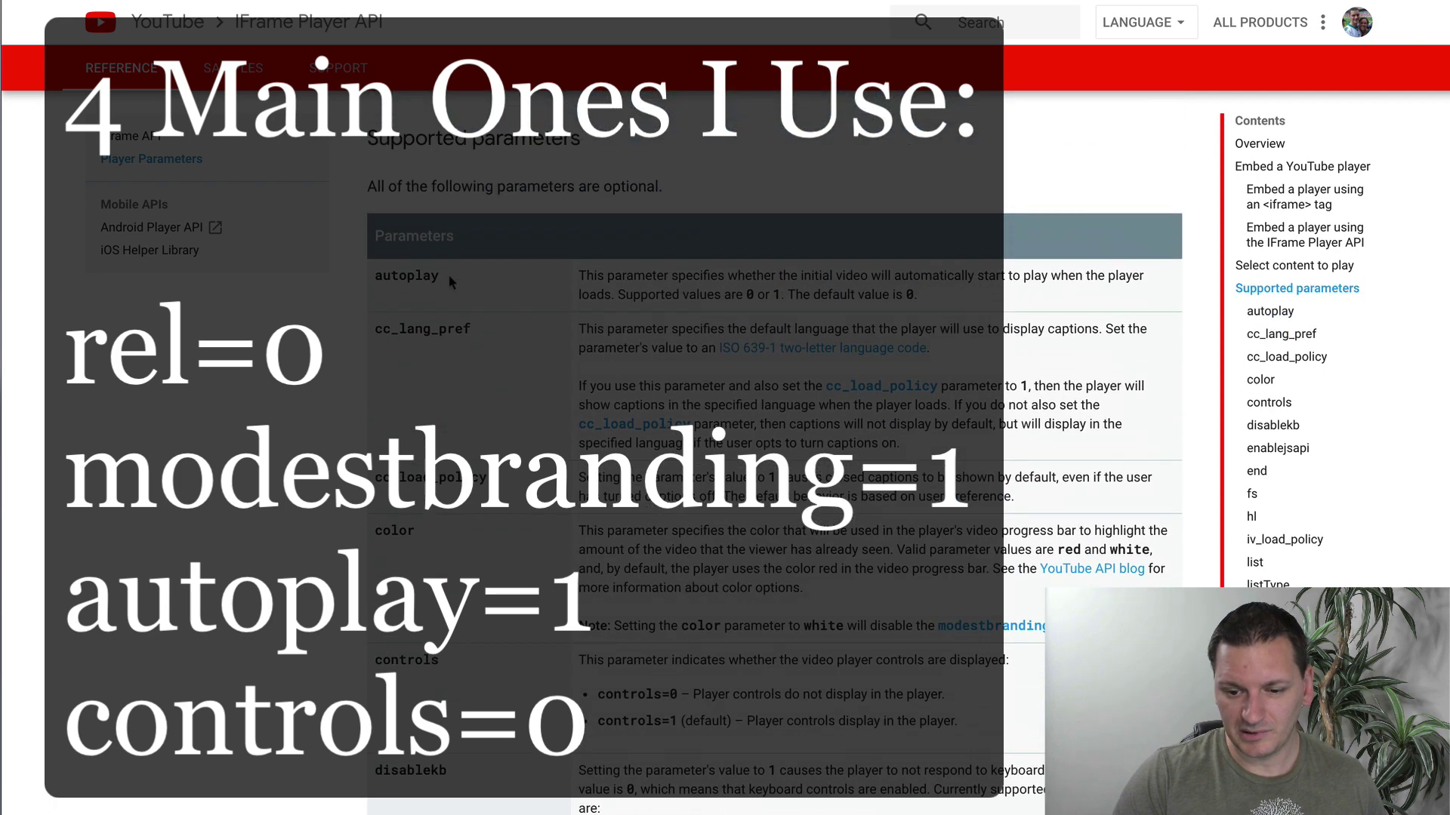
{"action": "scroll", "coordinate": [513, 402], "scroll_direction": "down", "scroll_amount": 2}
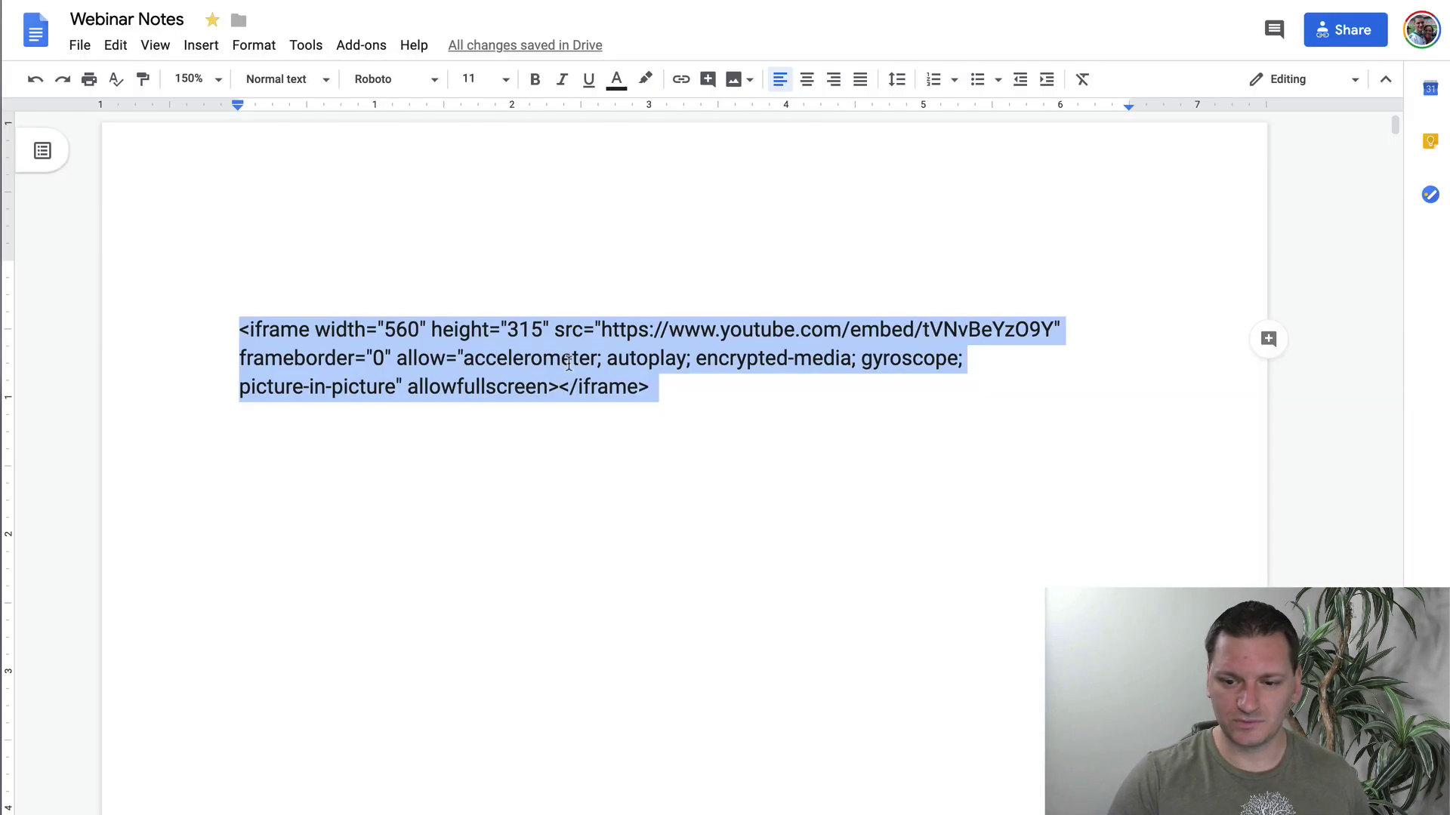
List the parameters below the iframe as Modestbranding=1, Rel=0, Controls=0 and autoplay=1
{"action": "left_click", "coordinate": [630, 474]}
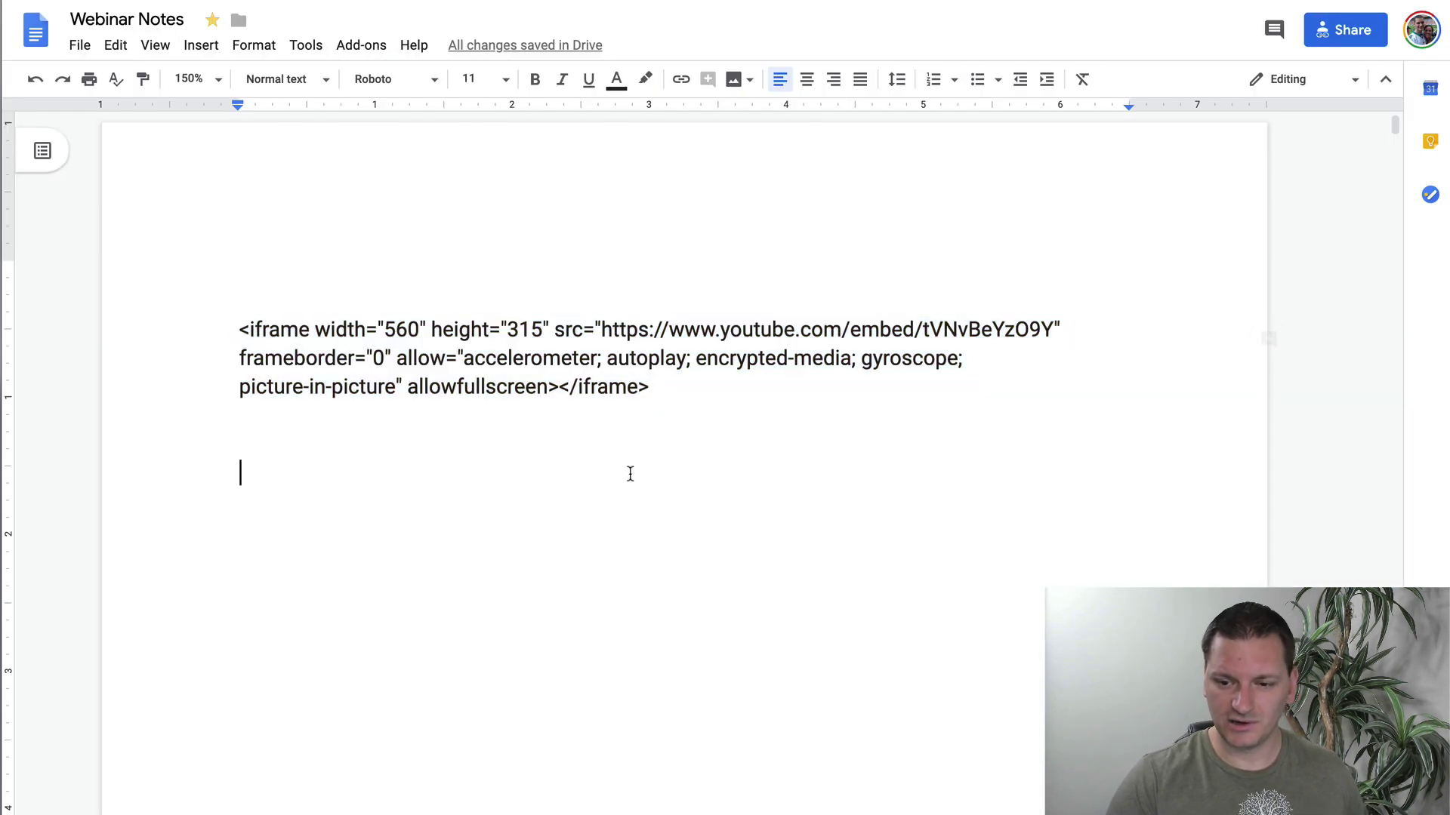
{"action": "type", "text": "Modestbranding Rel Controls autoplay"}
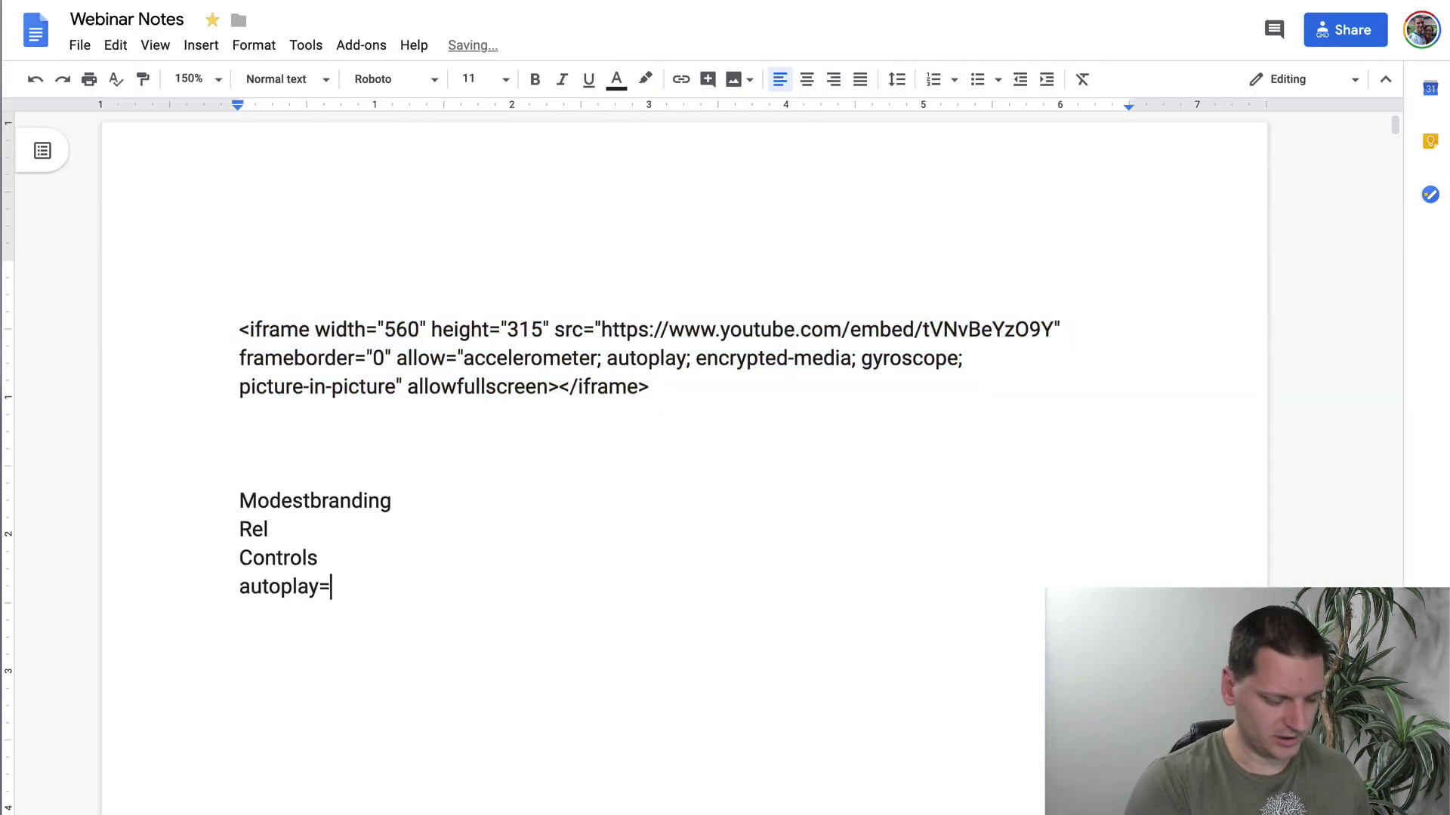
{"action": "type", "text": "=1"}
{"action": "left_click", "coordinate": [352, 549]}
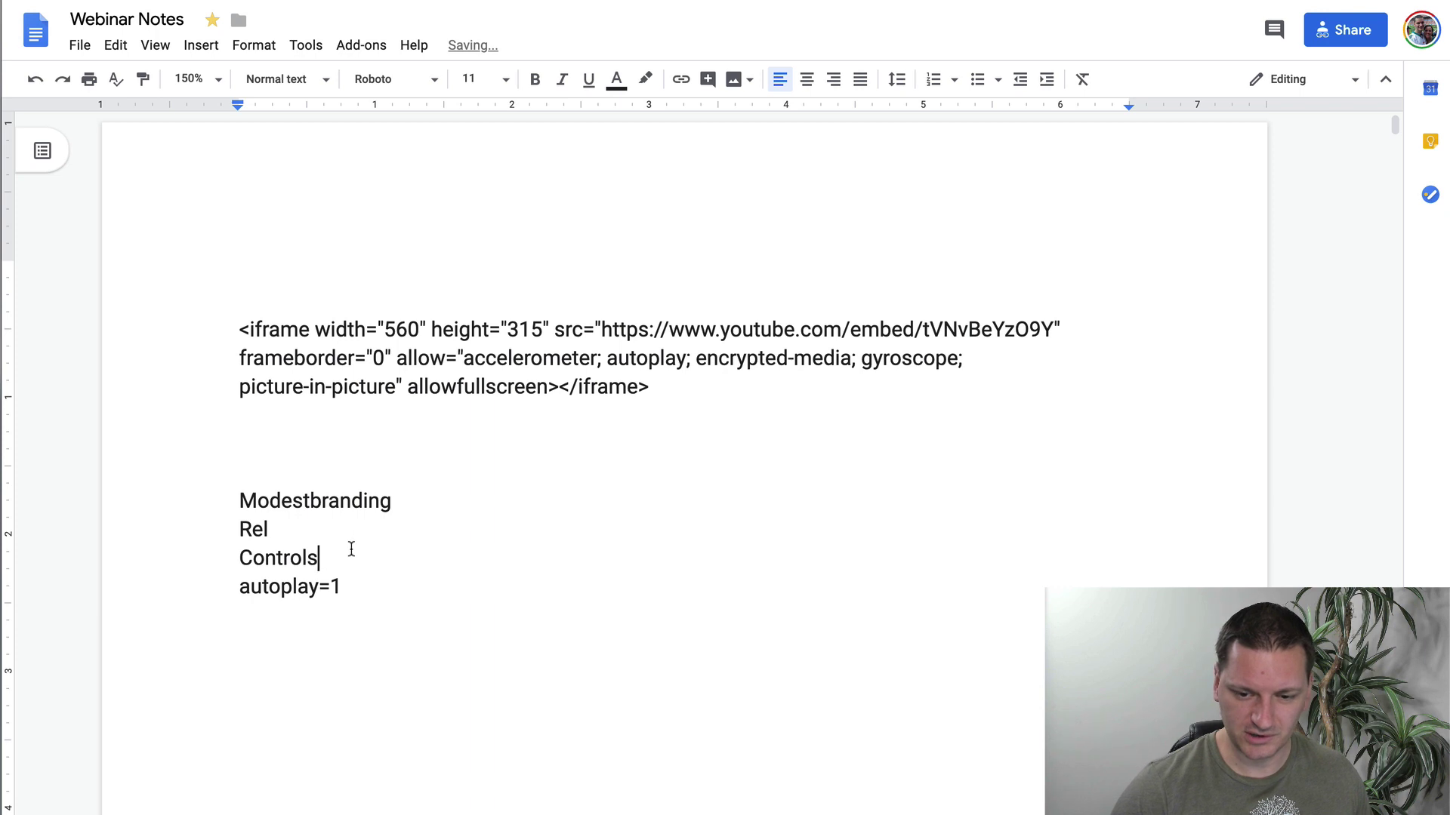
{"action": "type", "text": "=0"}
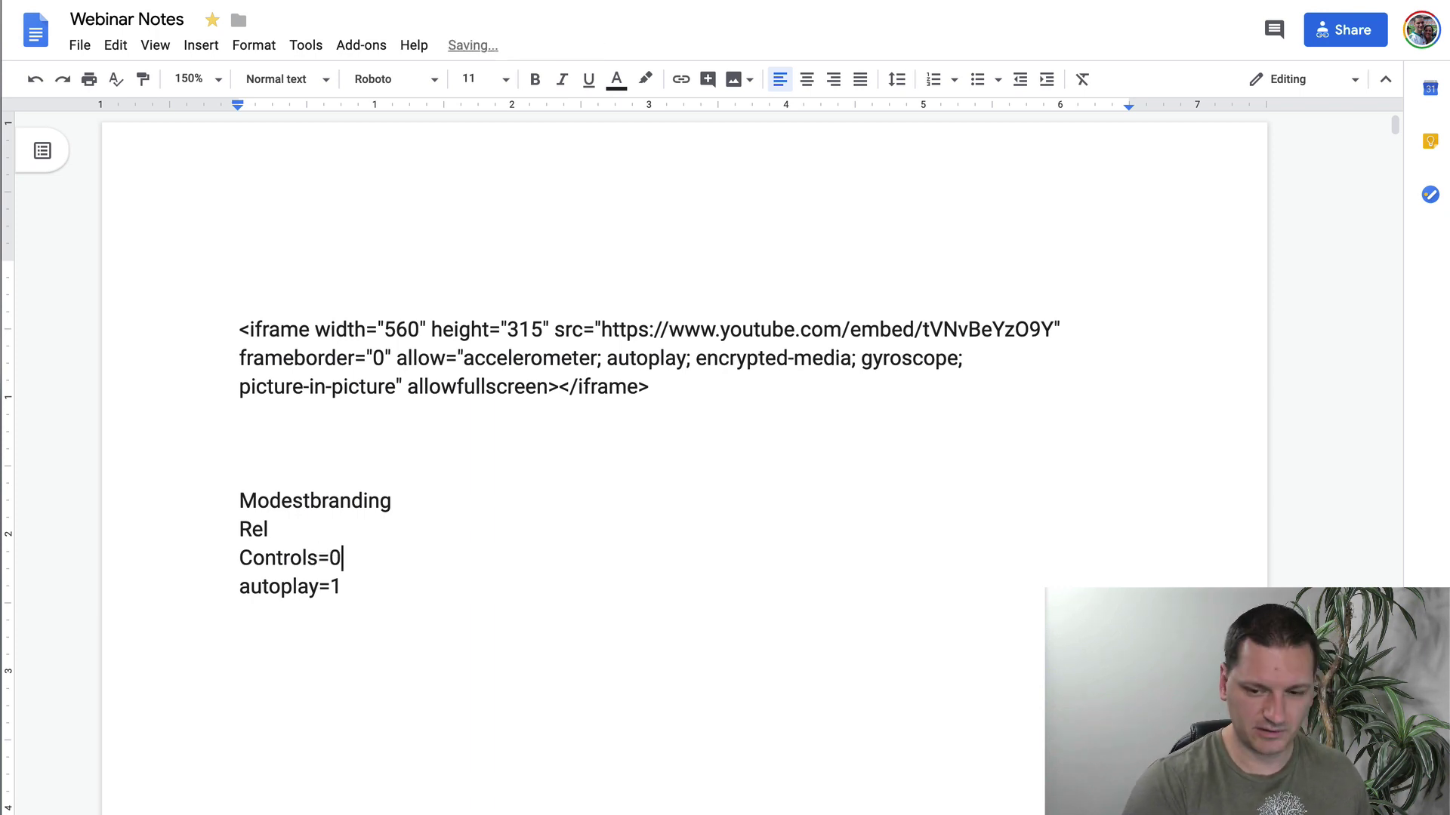
{"action": "left_click", "coordinate": [345, 531]}
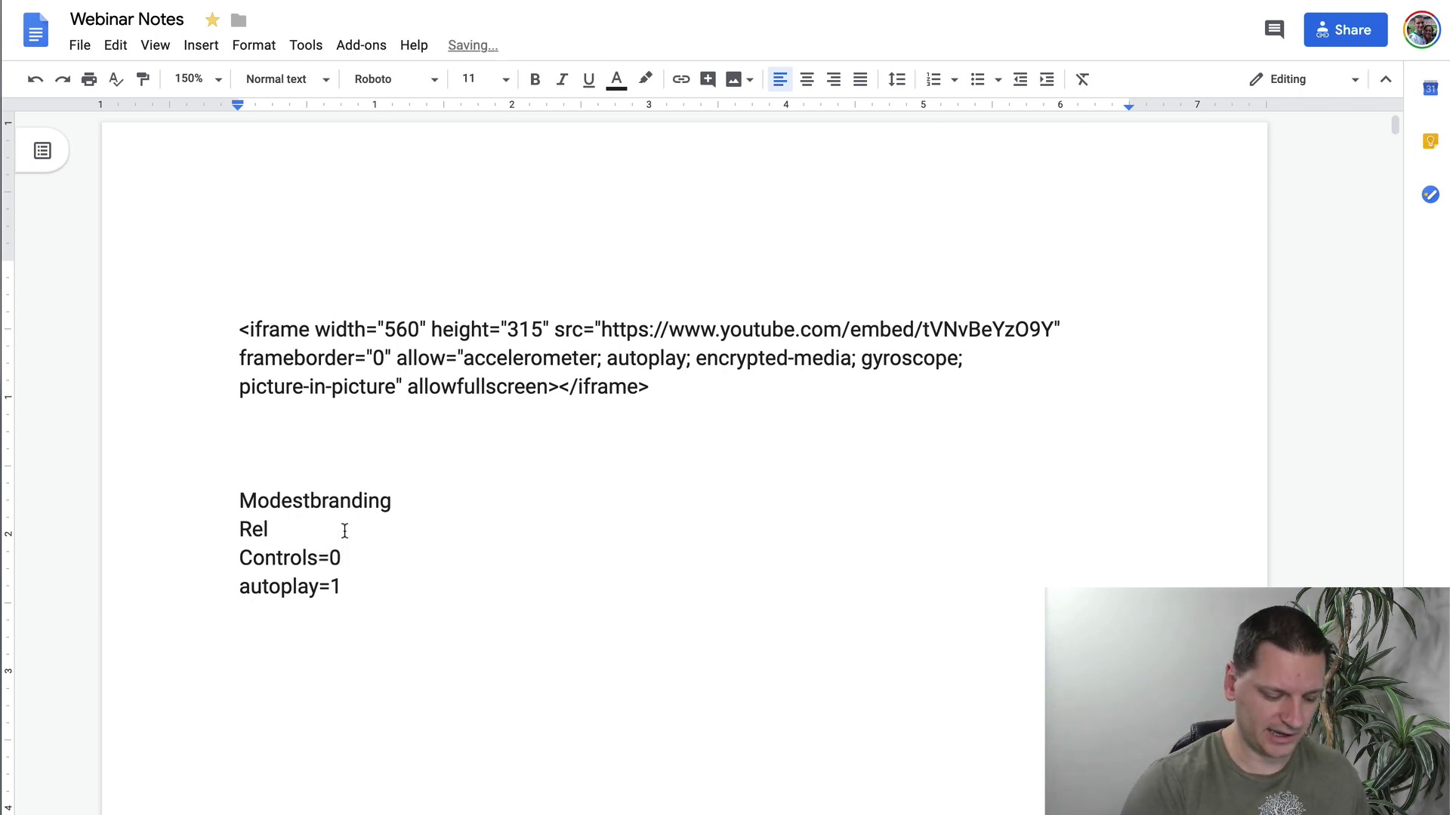
{"action": "type", "text": "="}
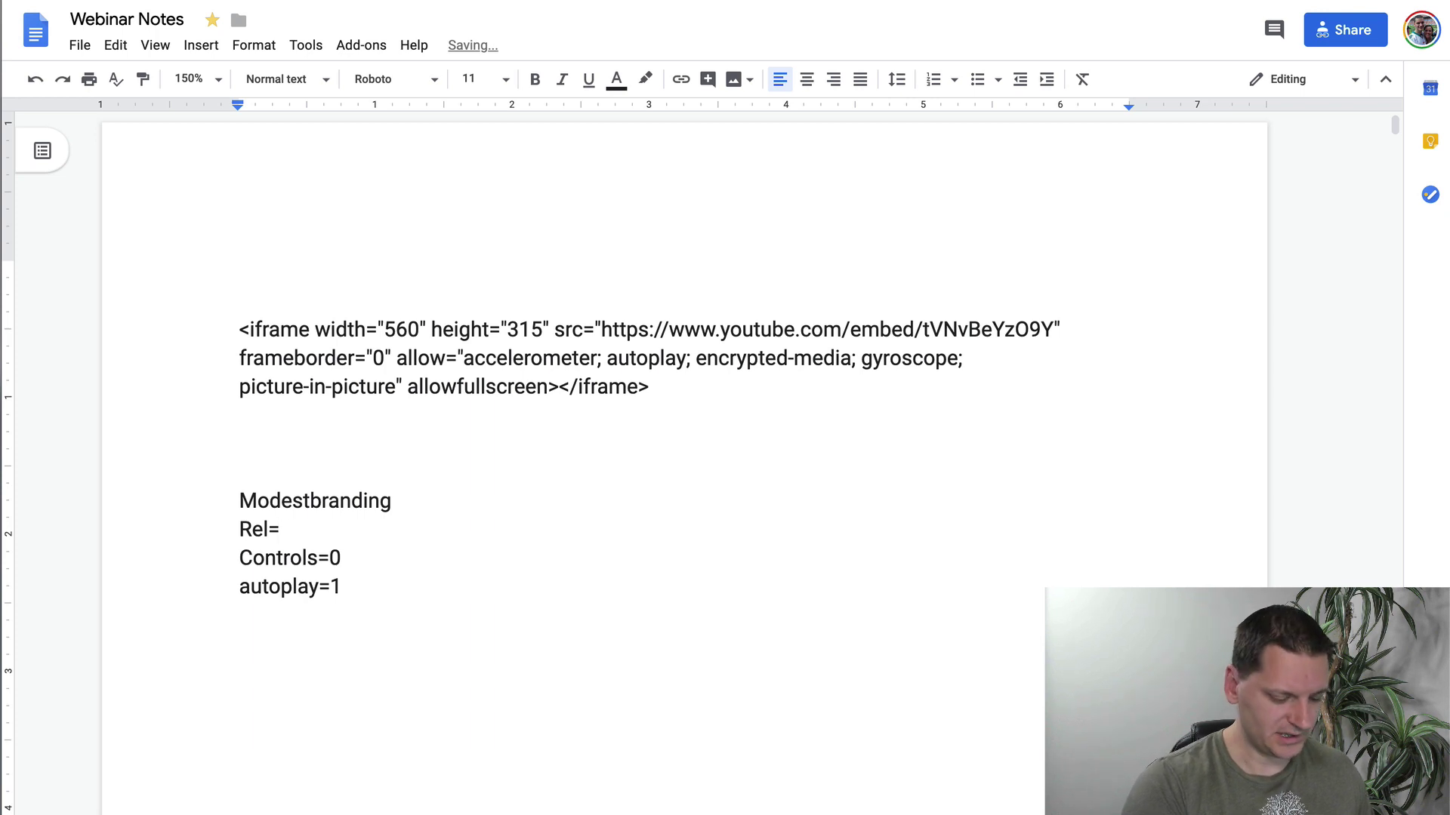
{"action": "type", "text": "0"}
{"action": "left_click", "coordinate": [445, 508]}
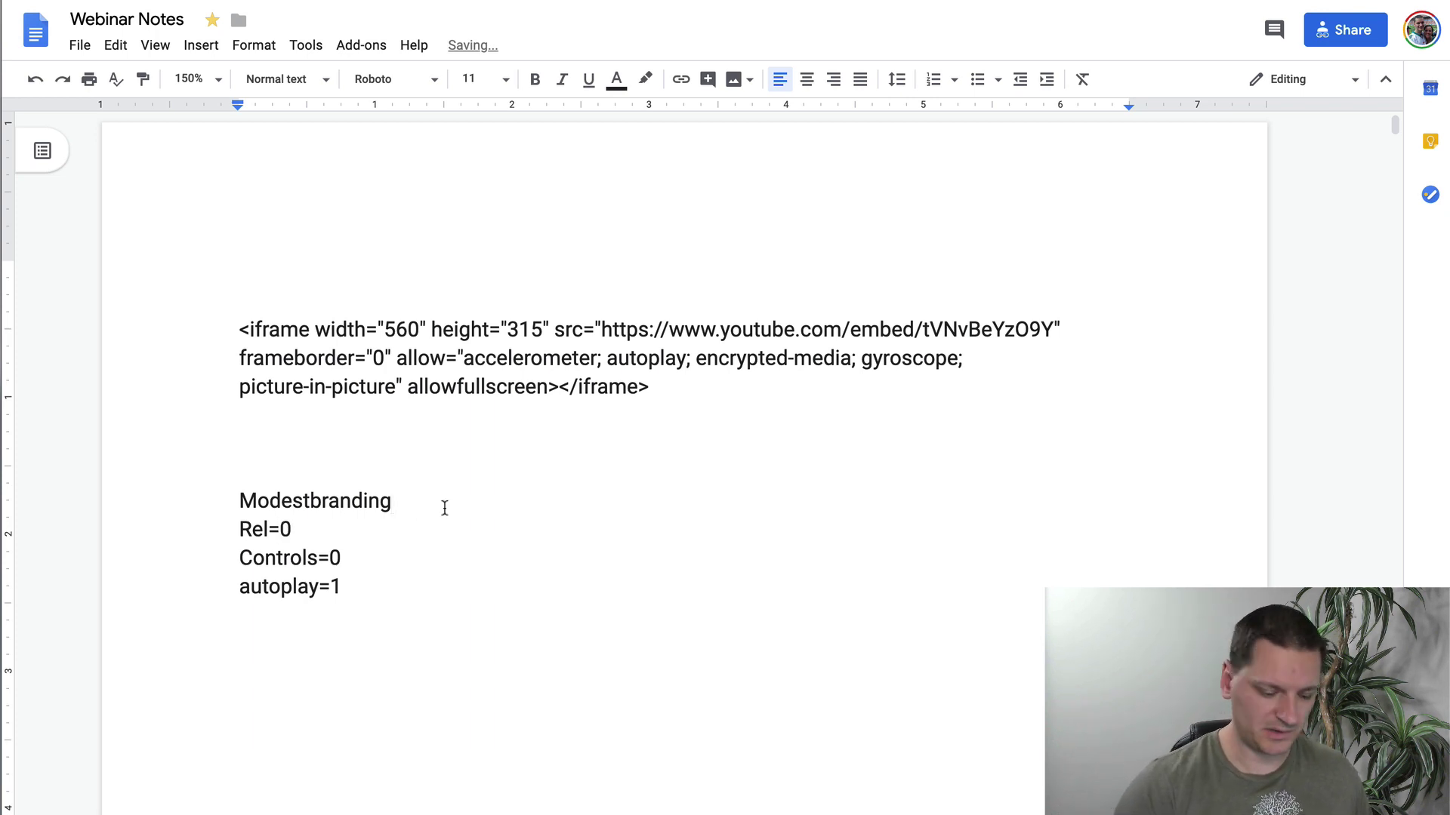
{"action": "type", "text": "=1"}
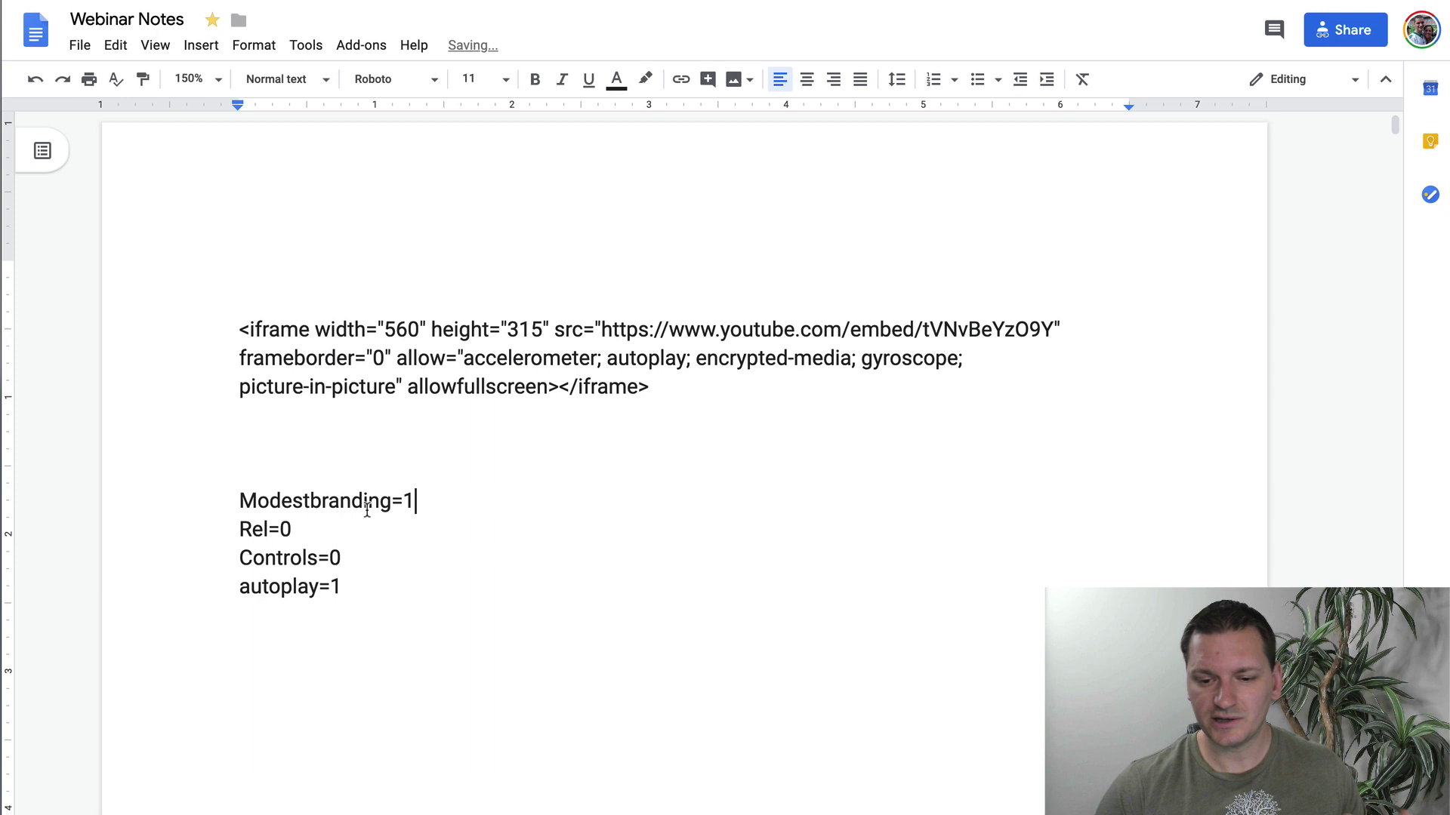
{"action": "left_click_drag", "start_coordinate": [242, 496], "coordinate": [413, 591]}
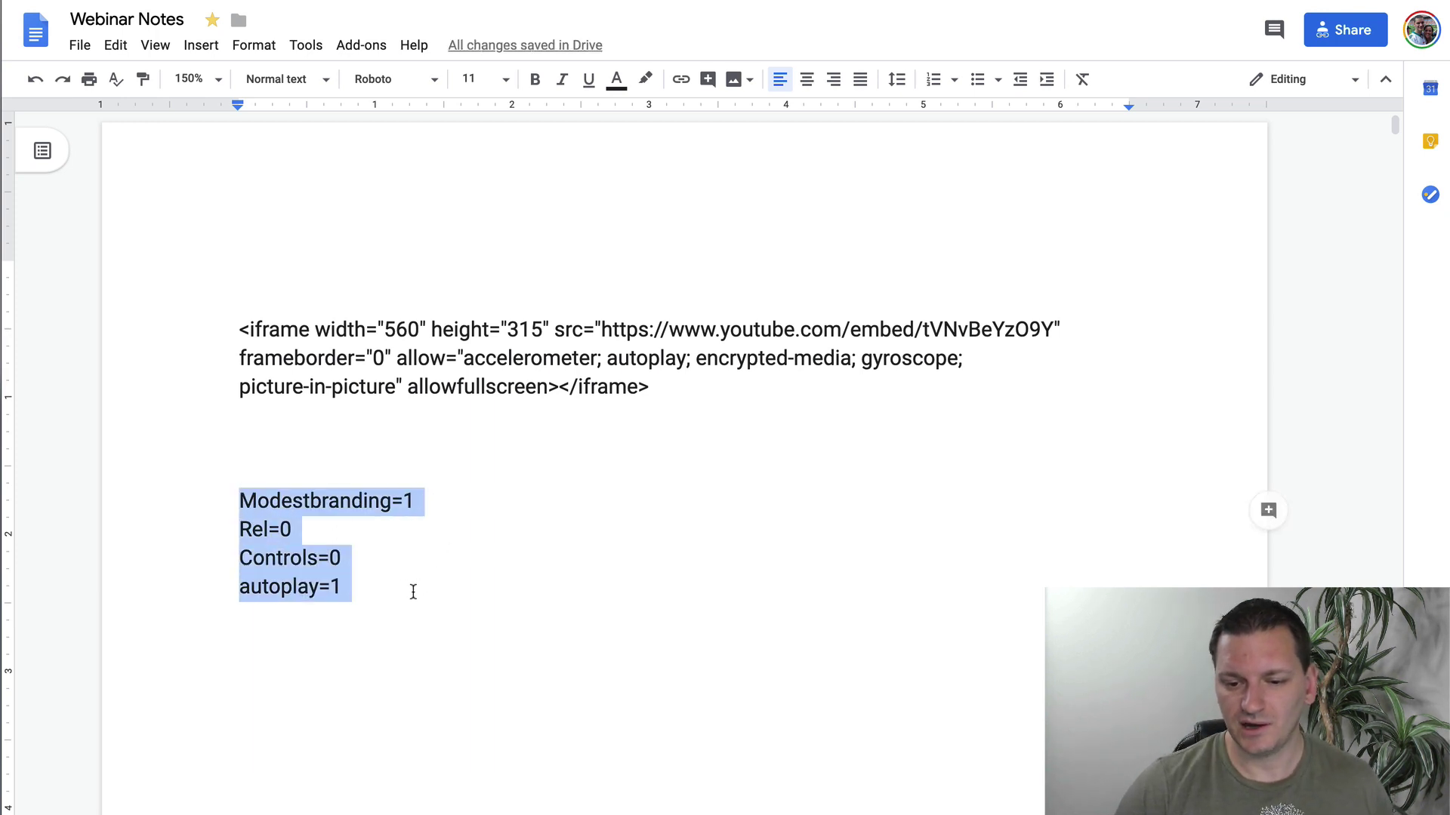
{"action": "left_click", "coordinate": [344, 502]}
{"action": "left_click_drag", "start_coordinate": [240, 500], "coordinate": [345, 578]}
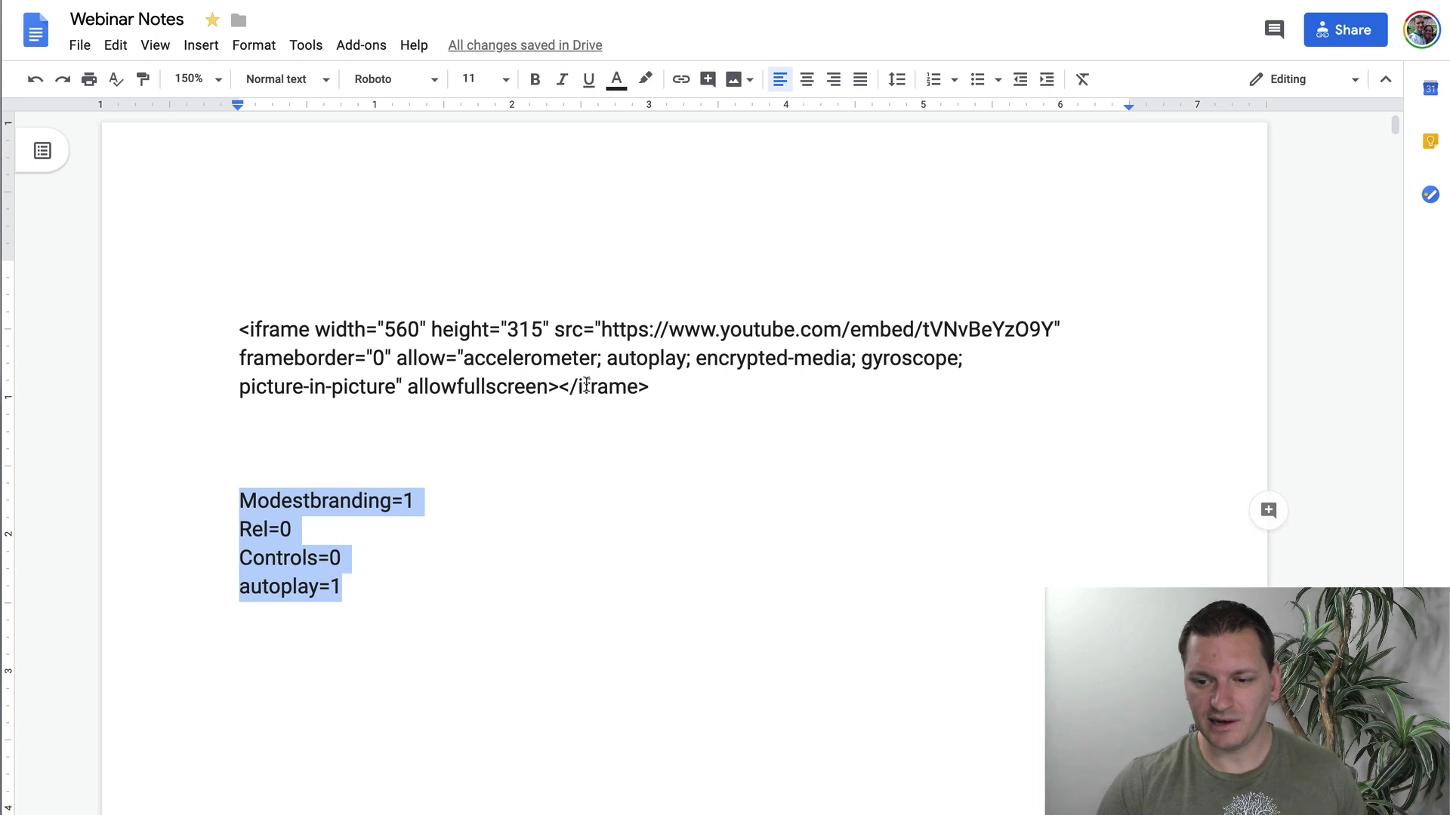
Insert ?Rel=0 into the embed URL right after the video id
{"action": "left_click", "coordinate": [325, 540]}
{"action": "left_click_drag", "start_coordinate": [301, 530], "coordinate": [243, 532]}
{"action": "key", "text": "super+c"}
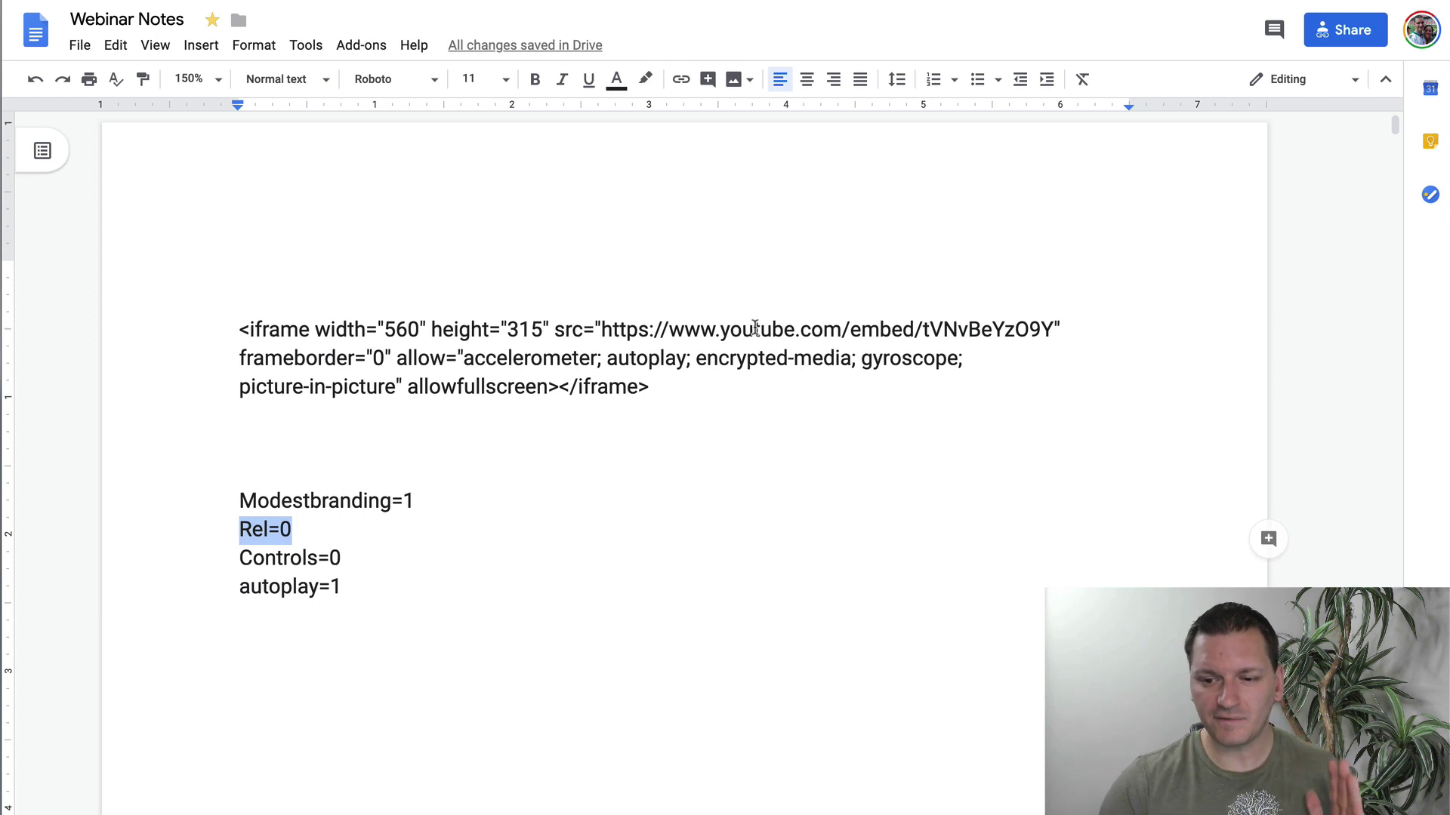
{"action": "left_click", "coordinate": [1054, 329]}
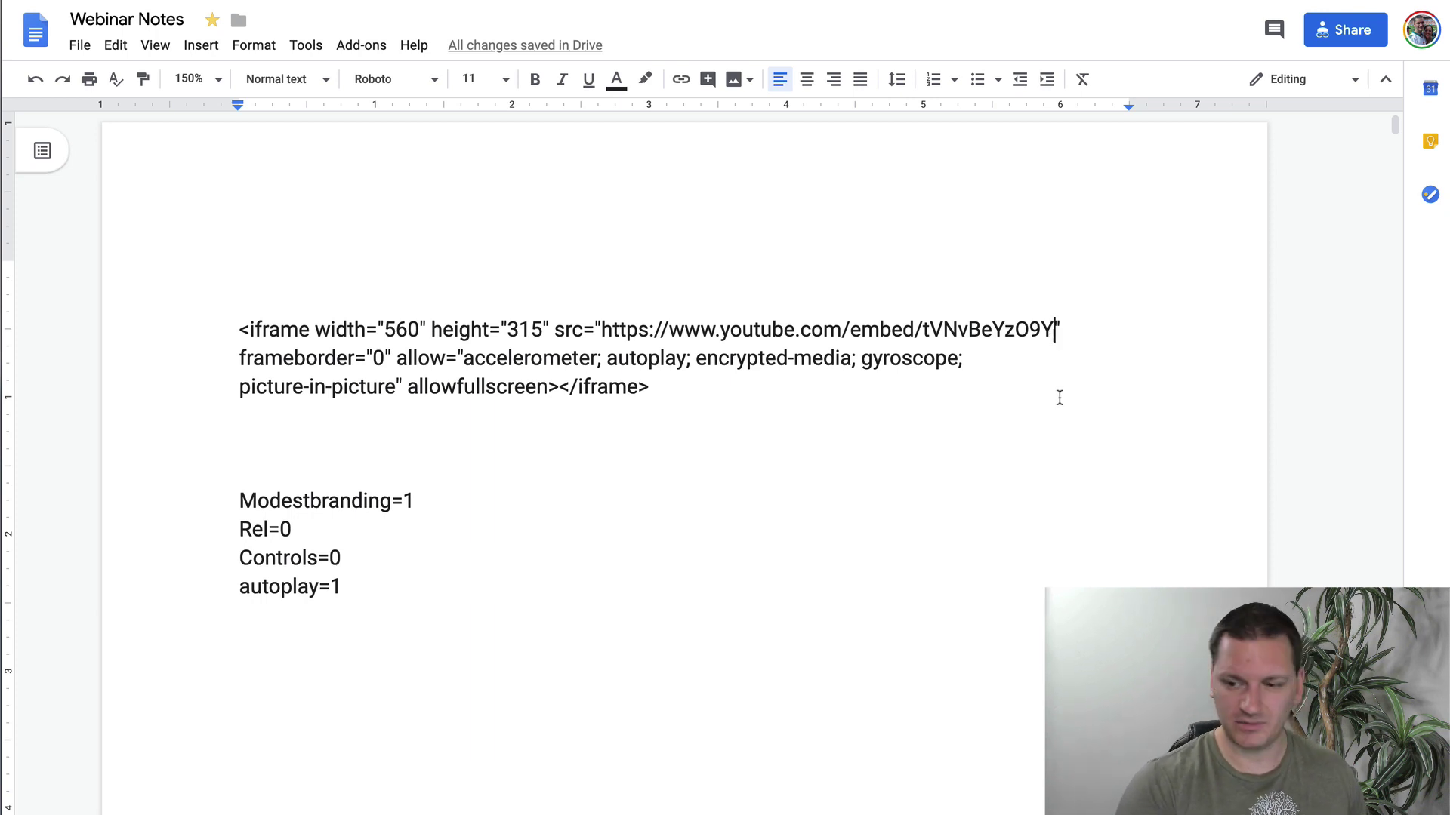
{"action": "type", "text": "?"}
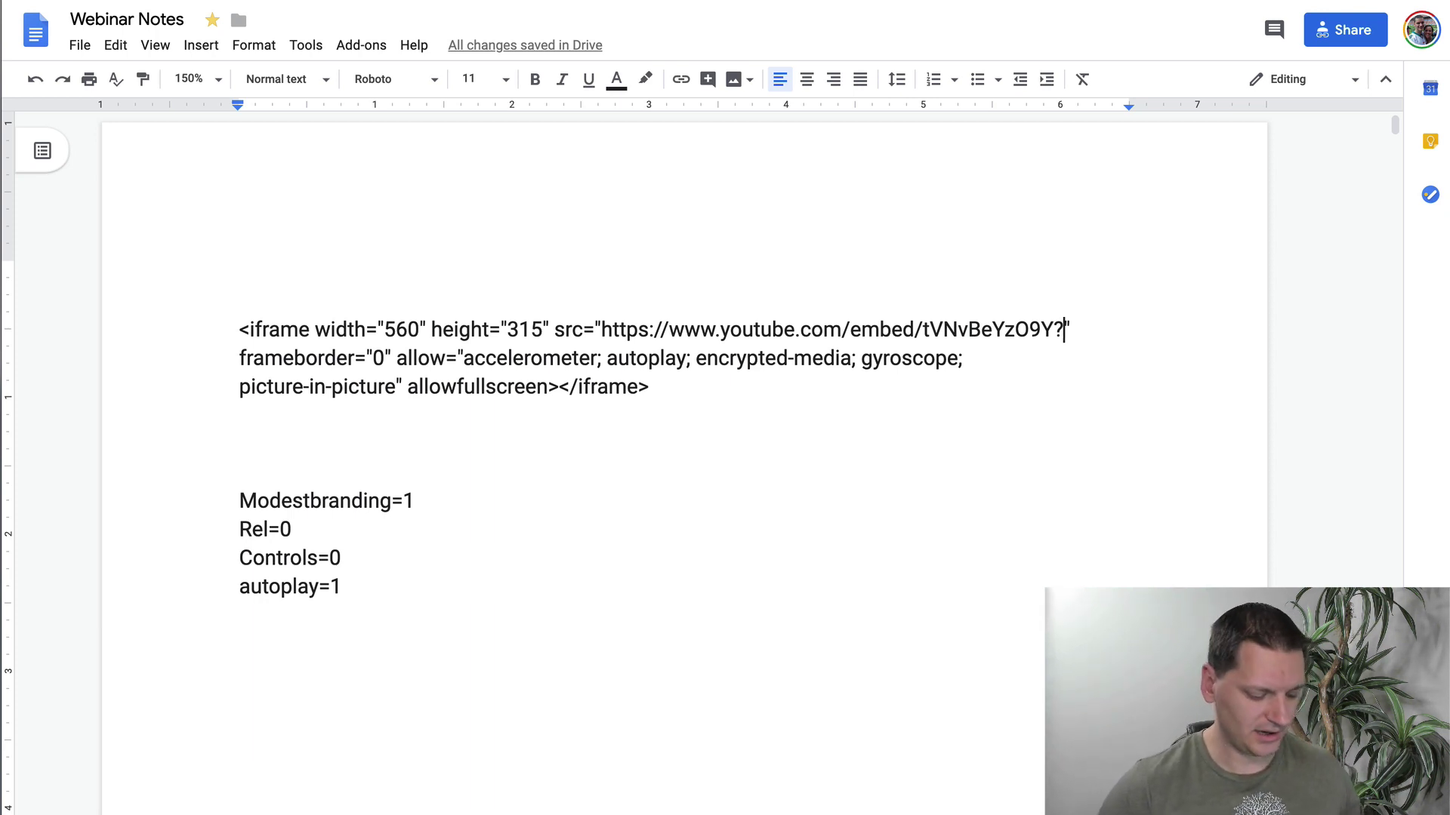
{"action": "key", "text": "super+v"}
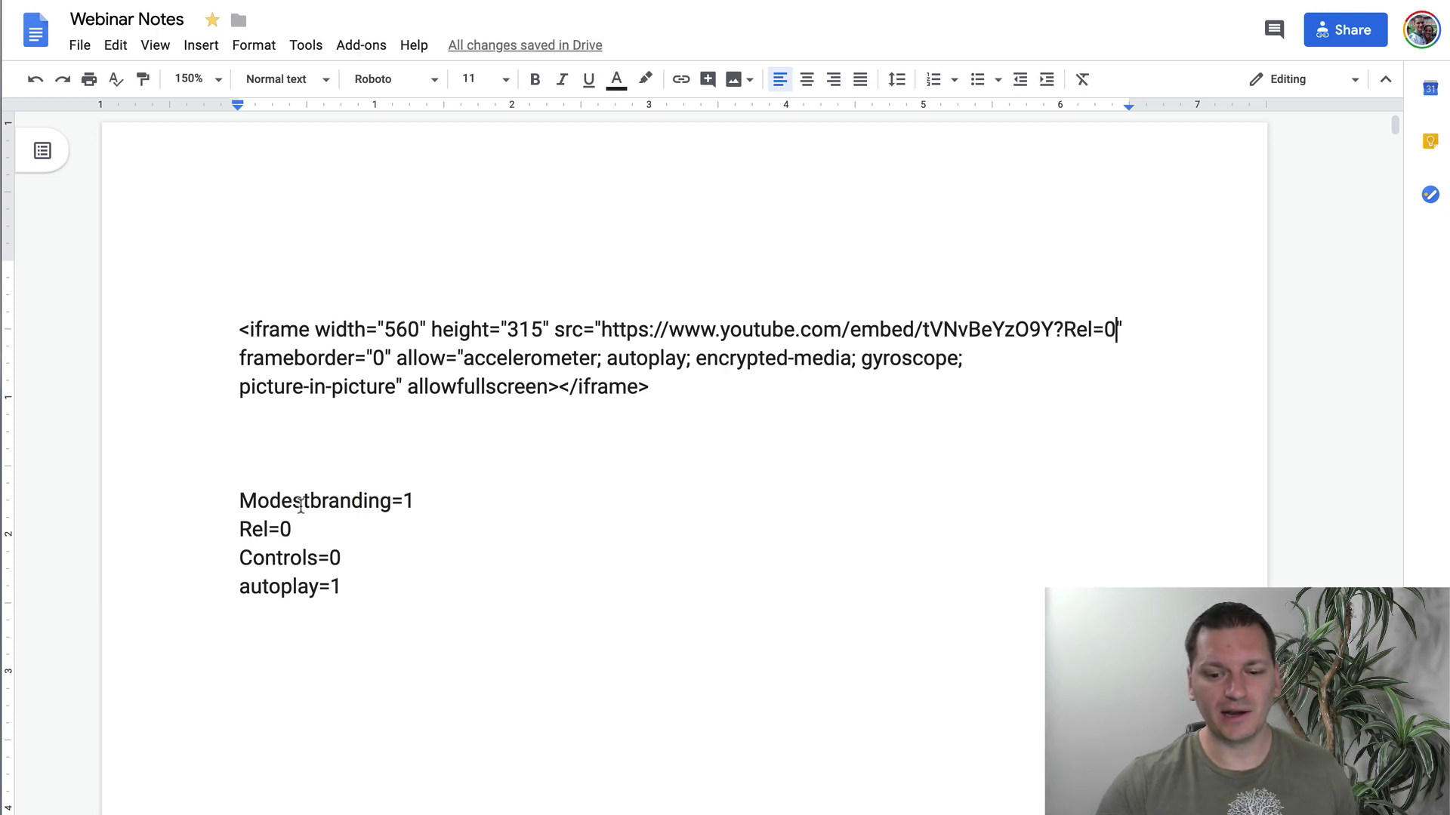
Append &autoplay=1 after Rel=0 in the embed URL
{"action": "left_click_drag", "start_coordinate": [240, 500], "coordinate": [345, 585]}
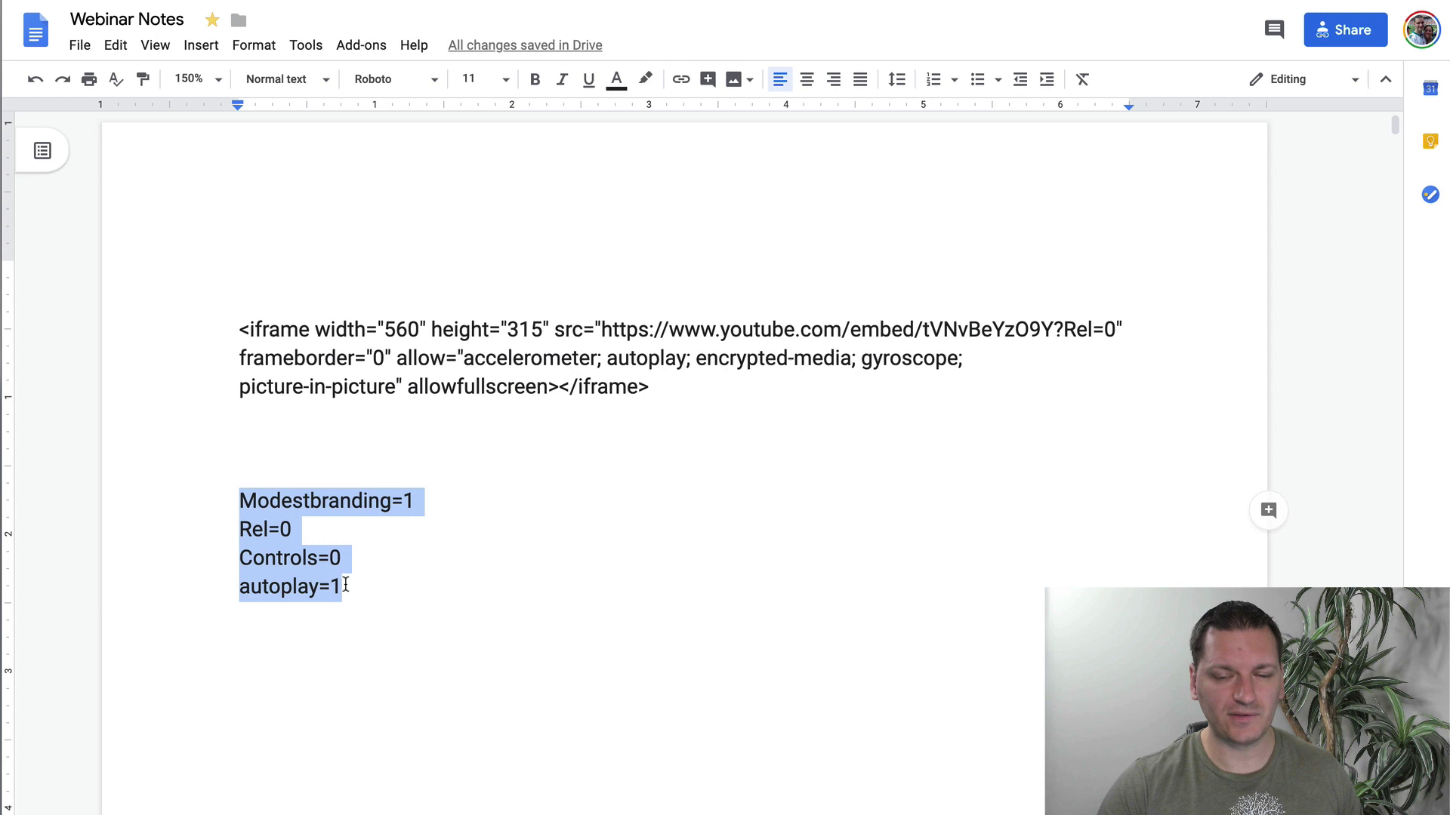
{"action": "left_click", "coordinate": [1116, 332]}
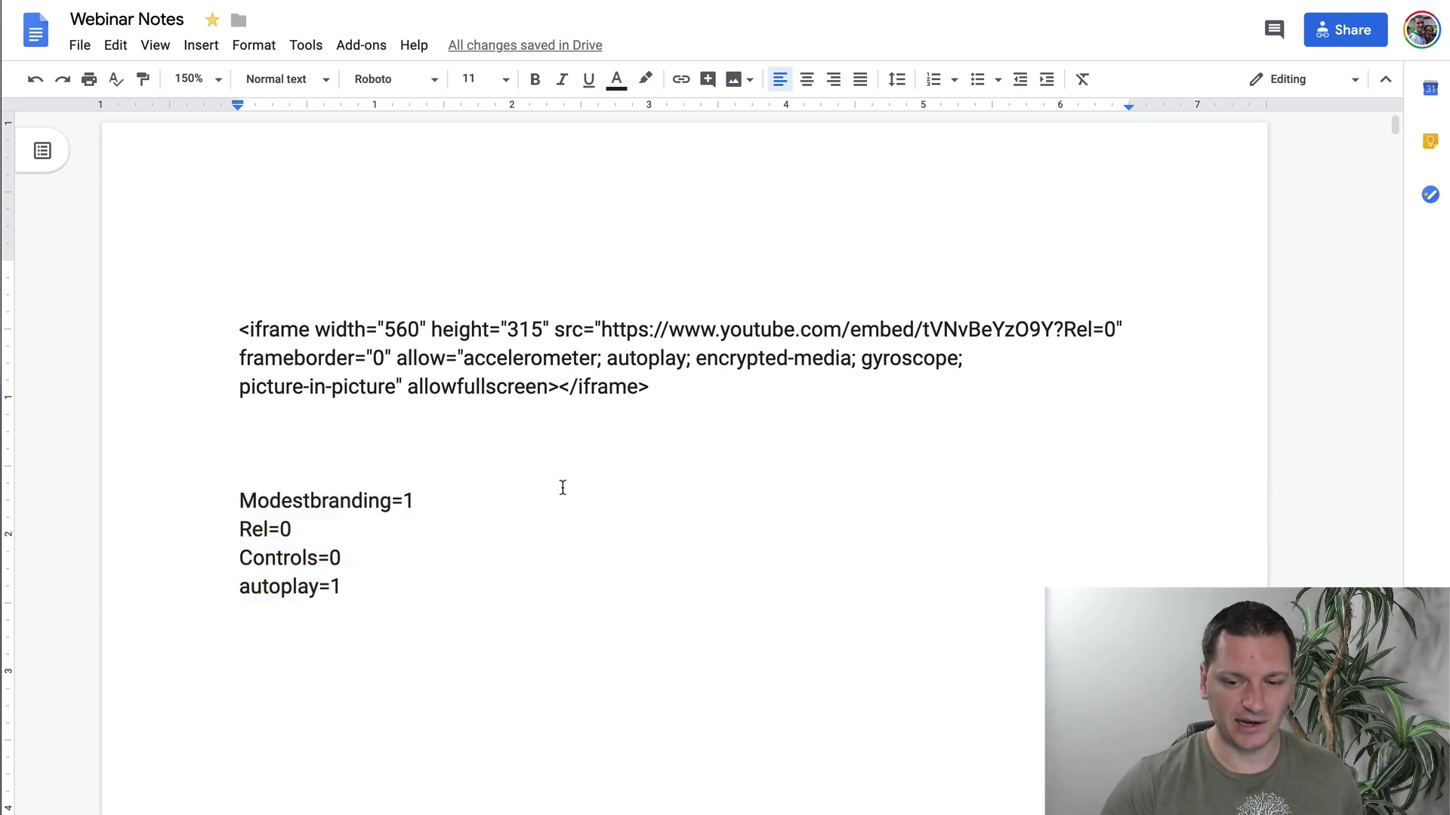
{"action": "type", "text": "&"}
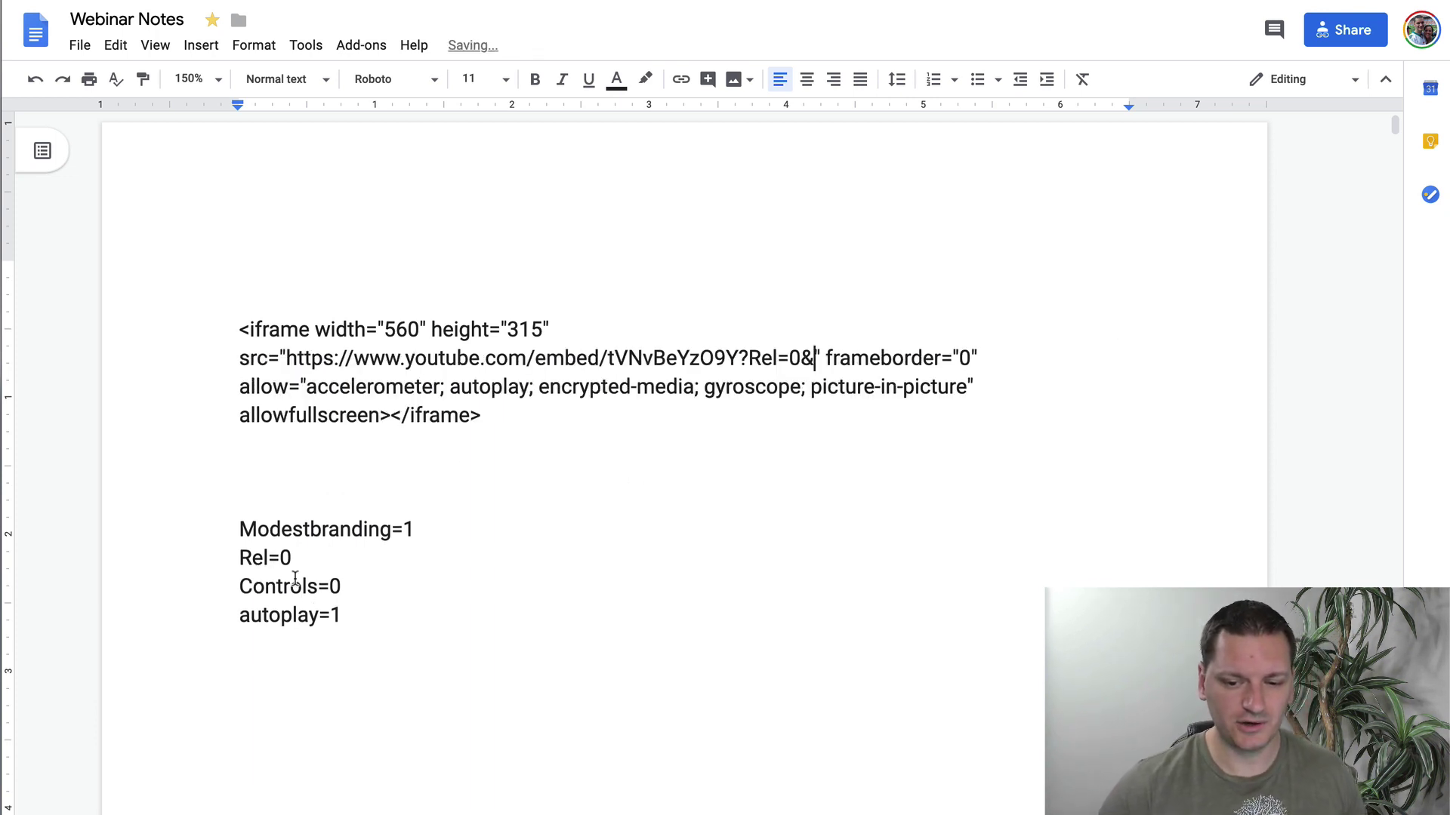
{"action": "left_click_drag", "start_coordinate": [343, 614], "coordinate": [240, 613]}
{"action": "key", "text": "ctrl+c"}
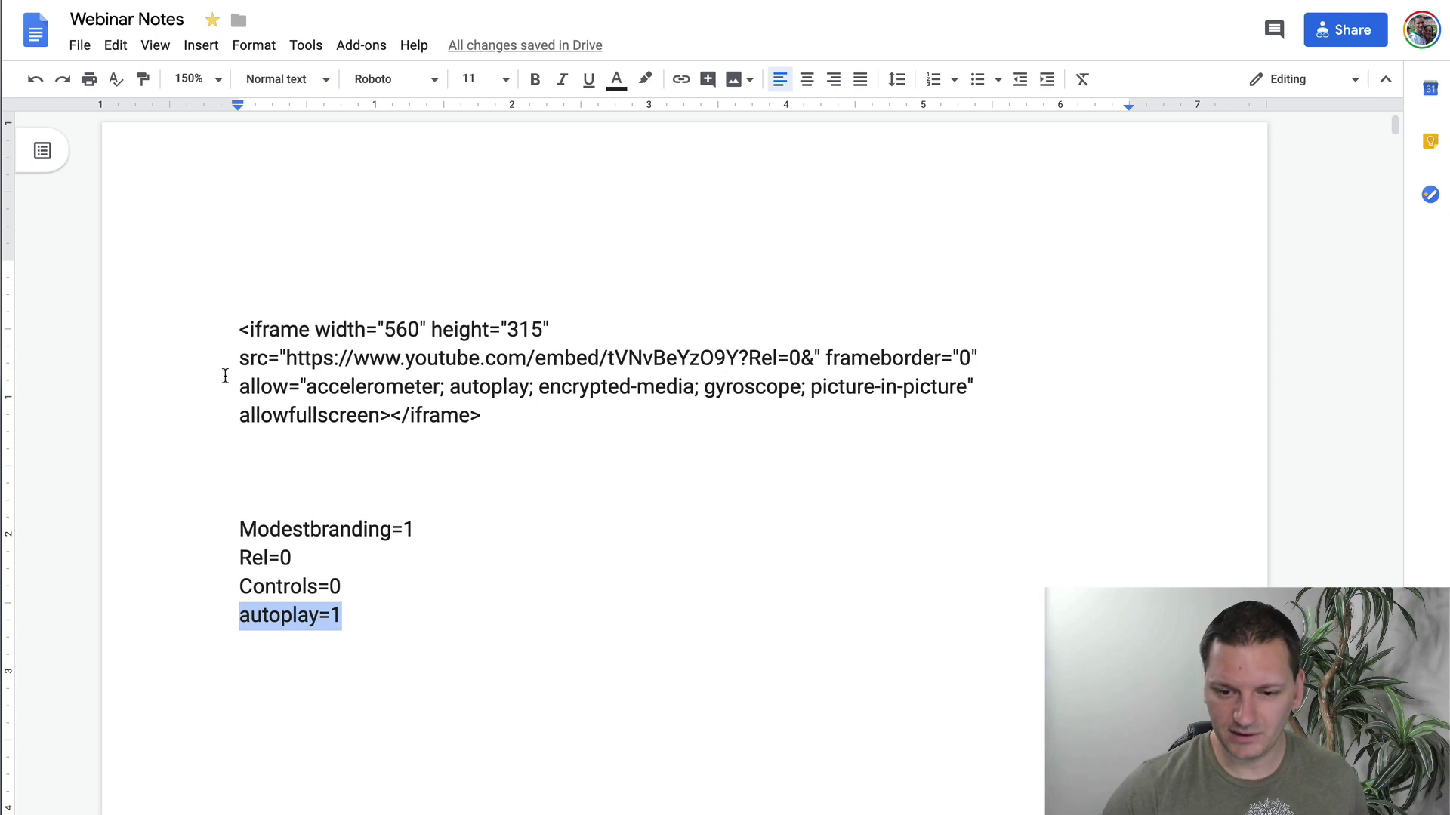
{"action": "left_click", "coordinate": [816, 361]}
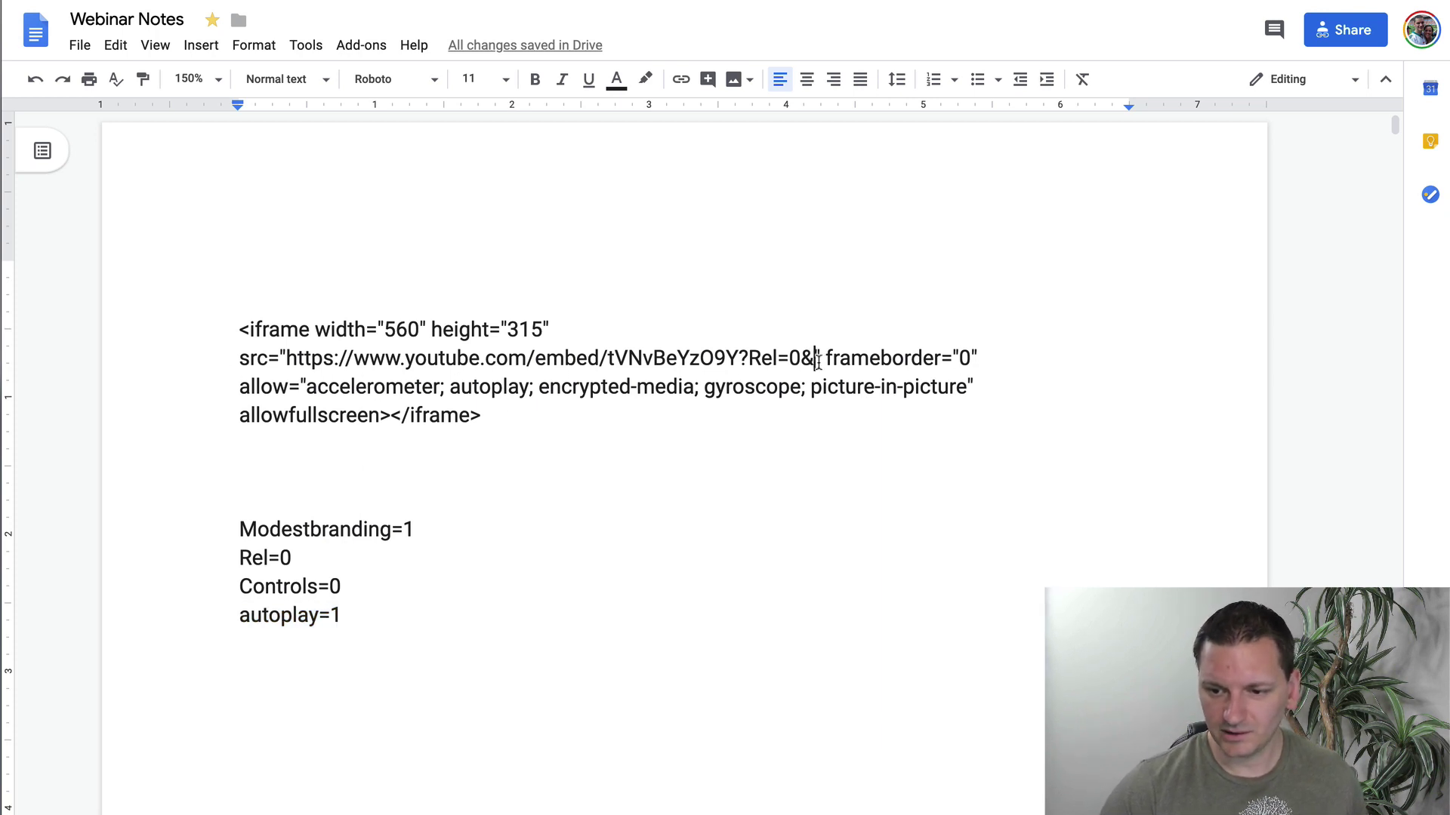
{"action": "key", "text": "ctrl+v"}
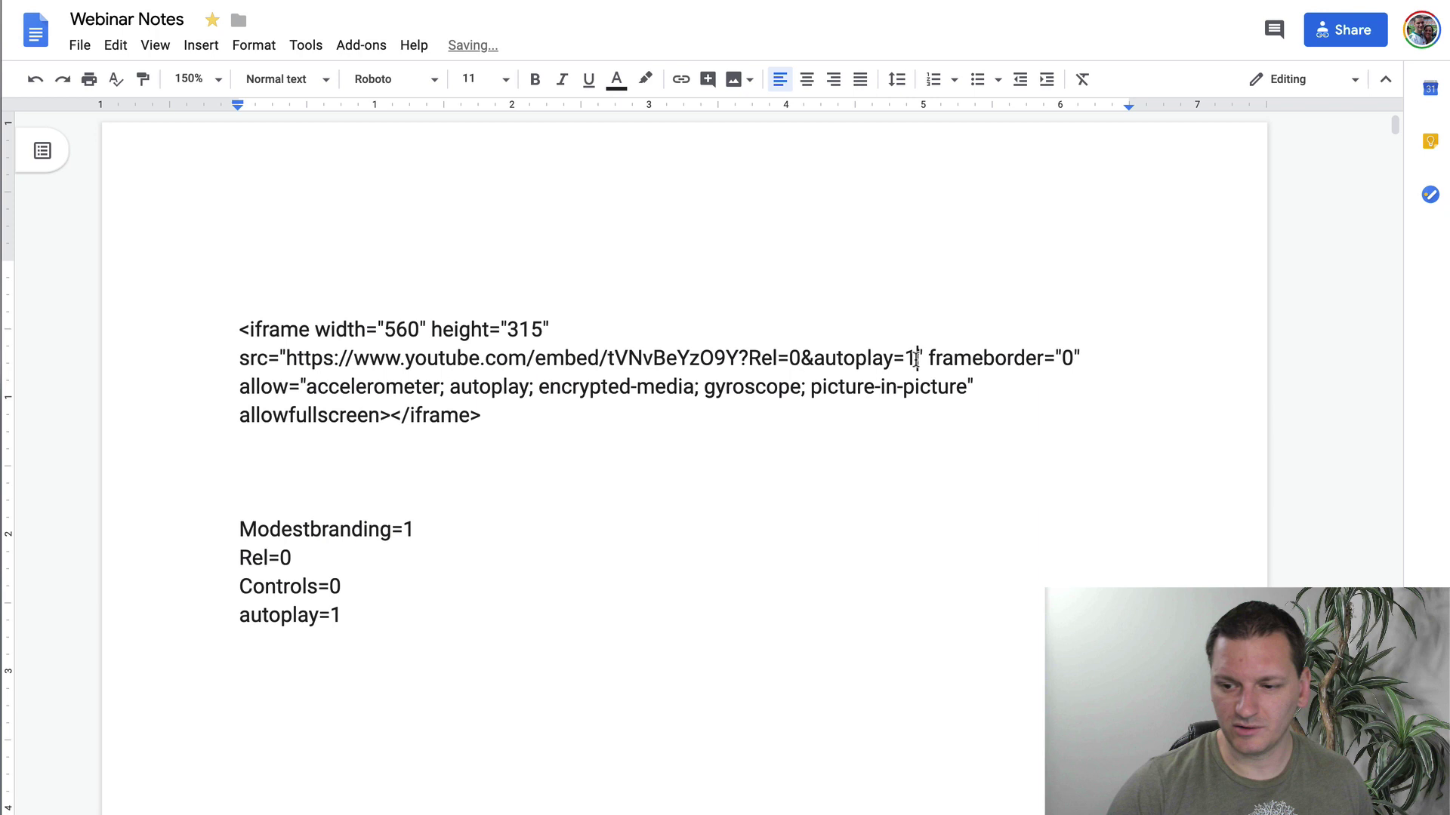
Check the new ?Rel=0&autoplay=1 query string by selecting its parts in the URL
{"action": "left_click_drag", "start_coordinate": [914, 355], "coordinate": [743, 351]}
{"action": "left_click", "coordinate": [743, 352]}
{"action": "double_click", "coordinate": [744, 353]}
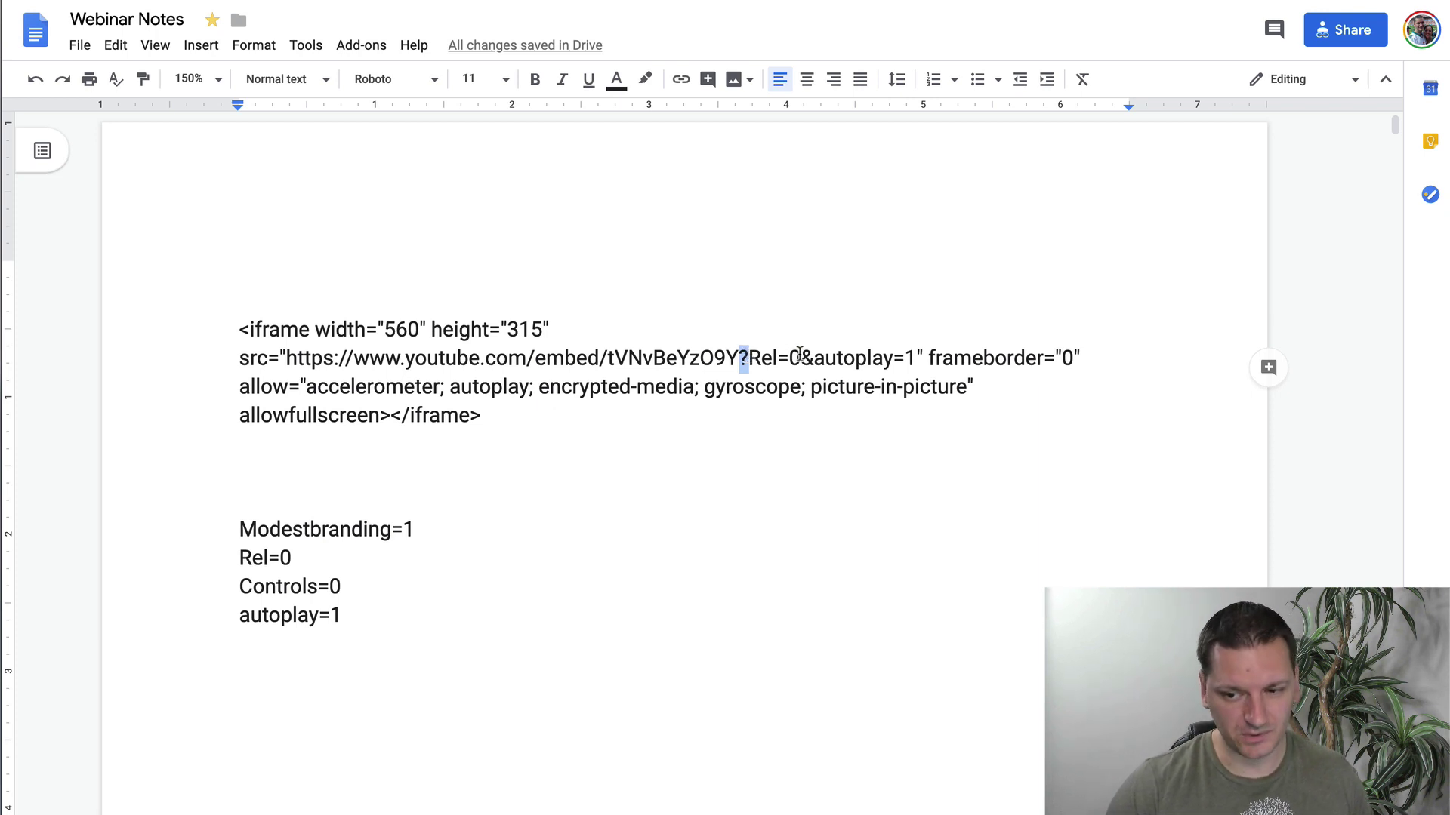
{"action": "left_click_drag", "start_coordinate": [800, 355], "coordinate": [909, 351]}
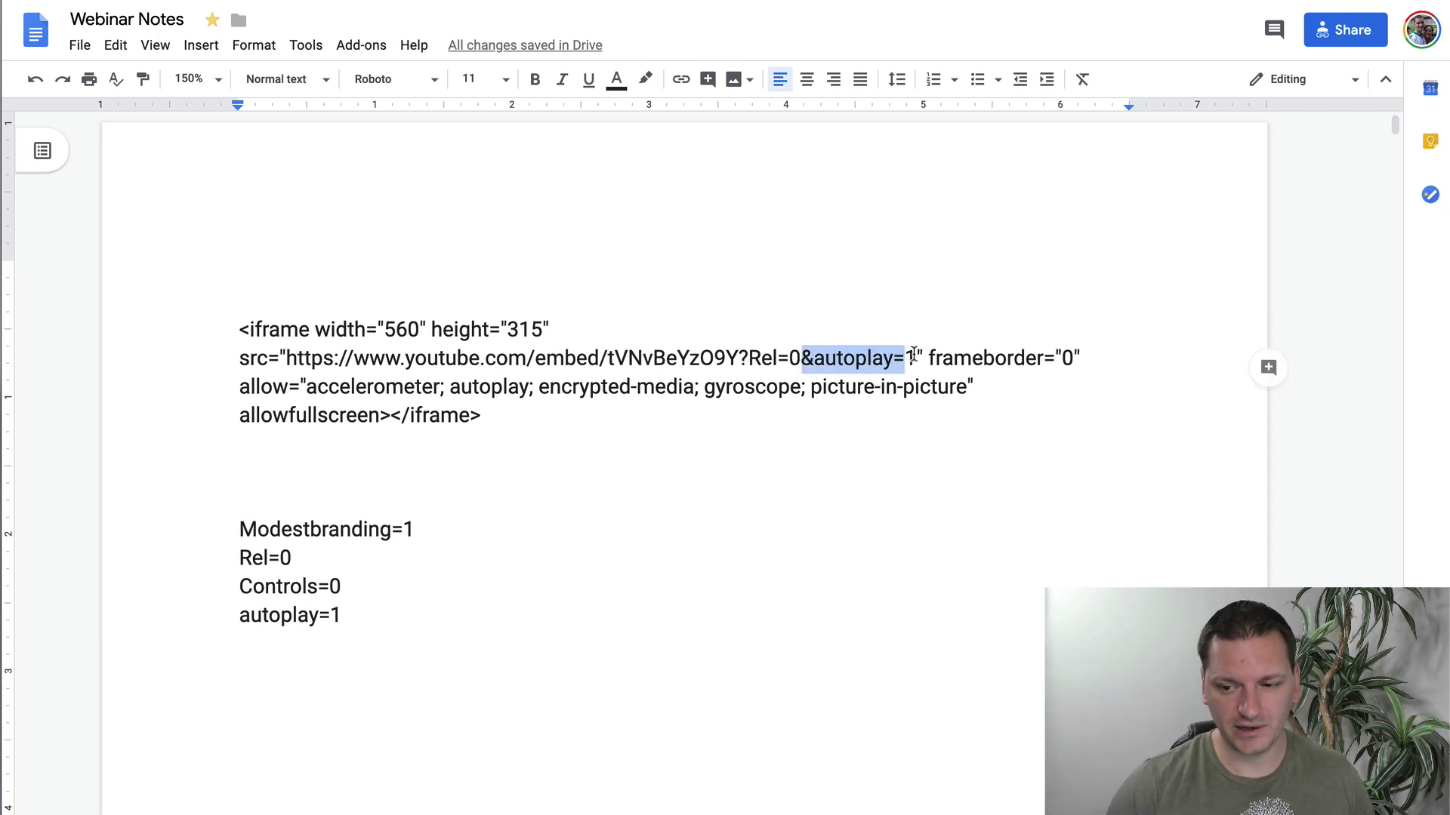
{"action": "left_click", "coordinate": [913, 355]}
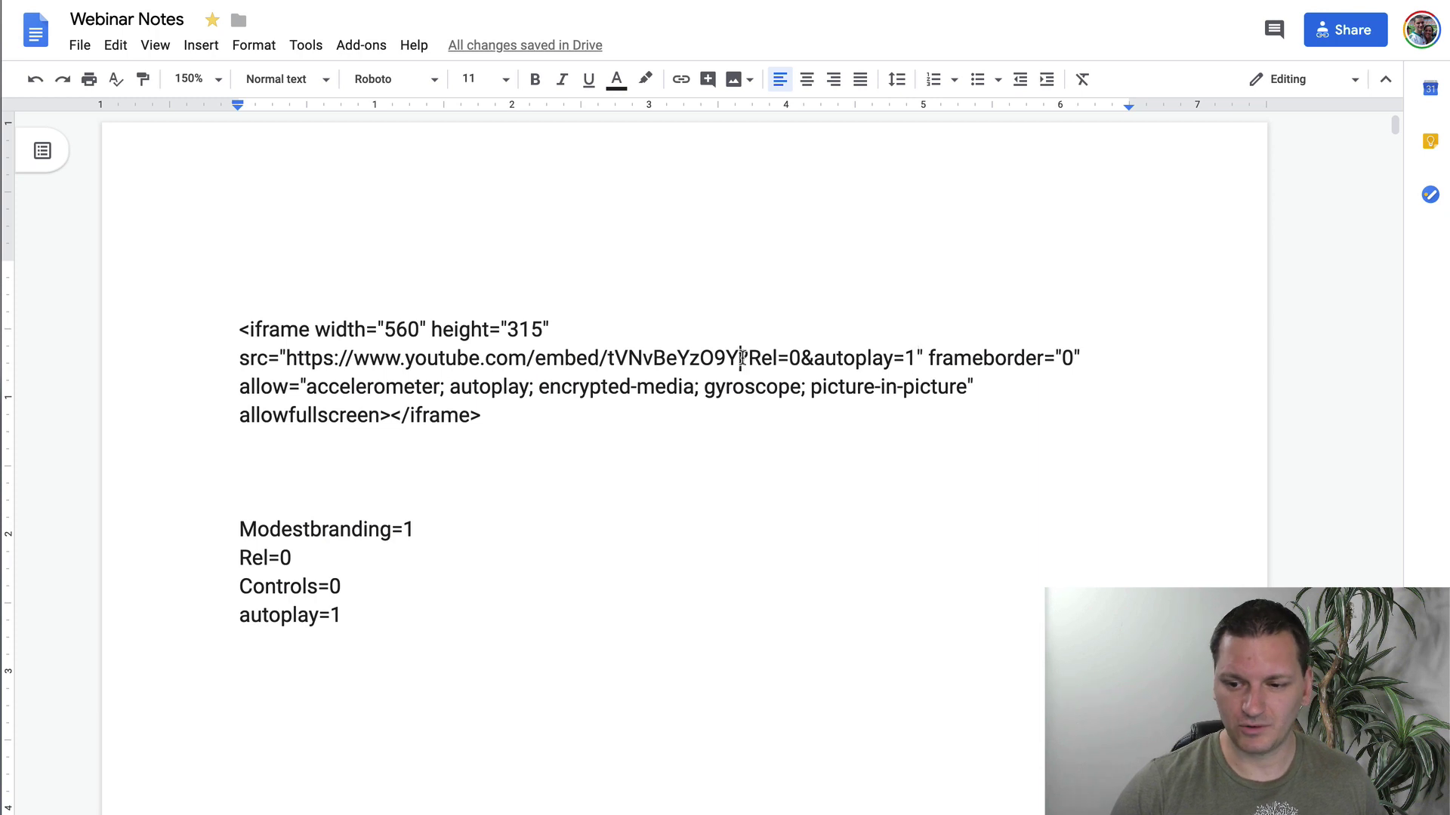
{"action": "left_click_drag", "start_coordinate": [739, 358], "coordinate": [748, 358]}
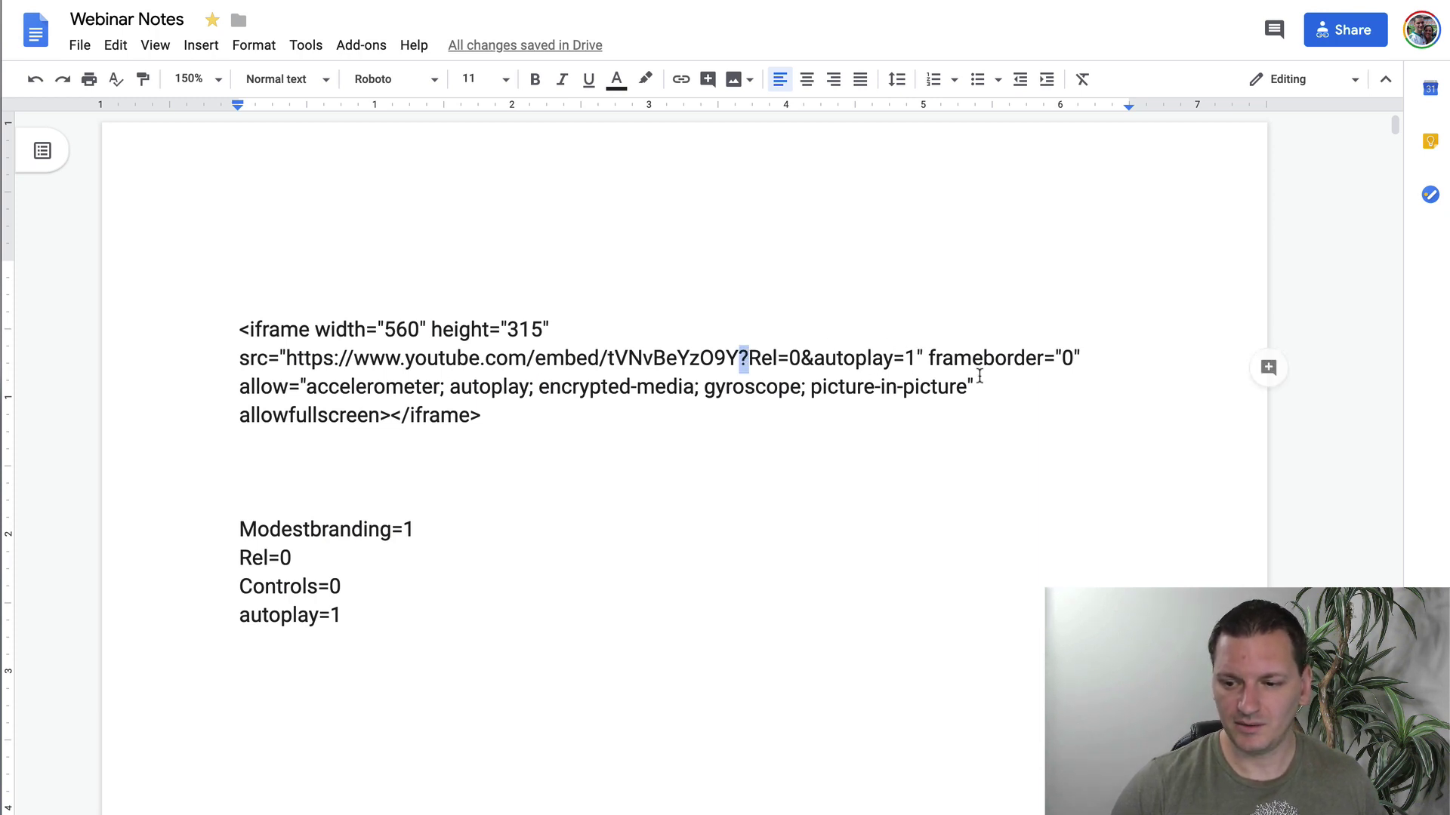
{"action": "left_click", "coordinate": [501, 415]}
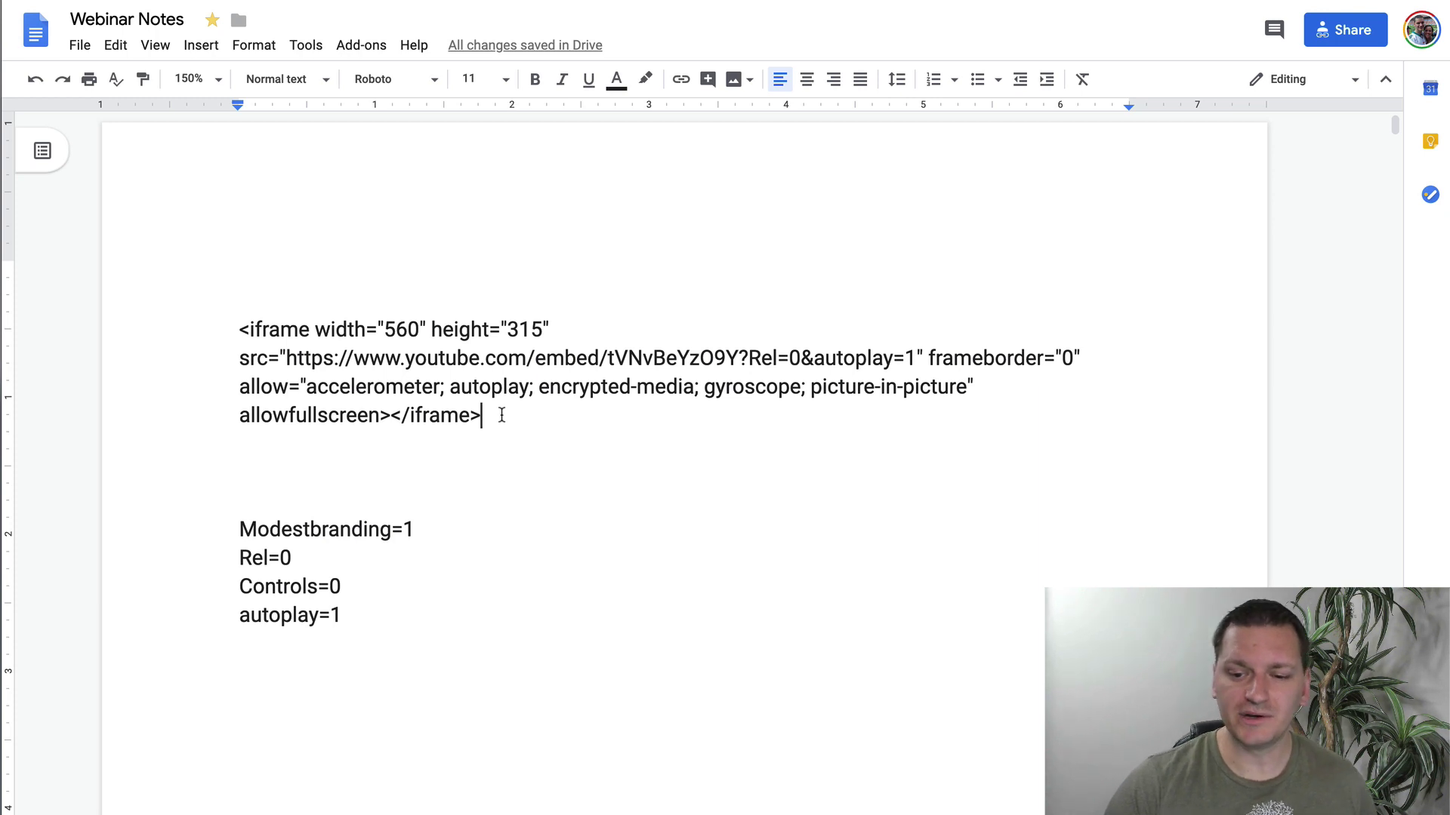
Lowercase the note list's parameter names to modestbranding=1, rel=0 and controls=0
{"action": "left_click_drag", "start_coordinate": [502, 415], "coordinate": [268, 342]}
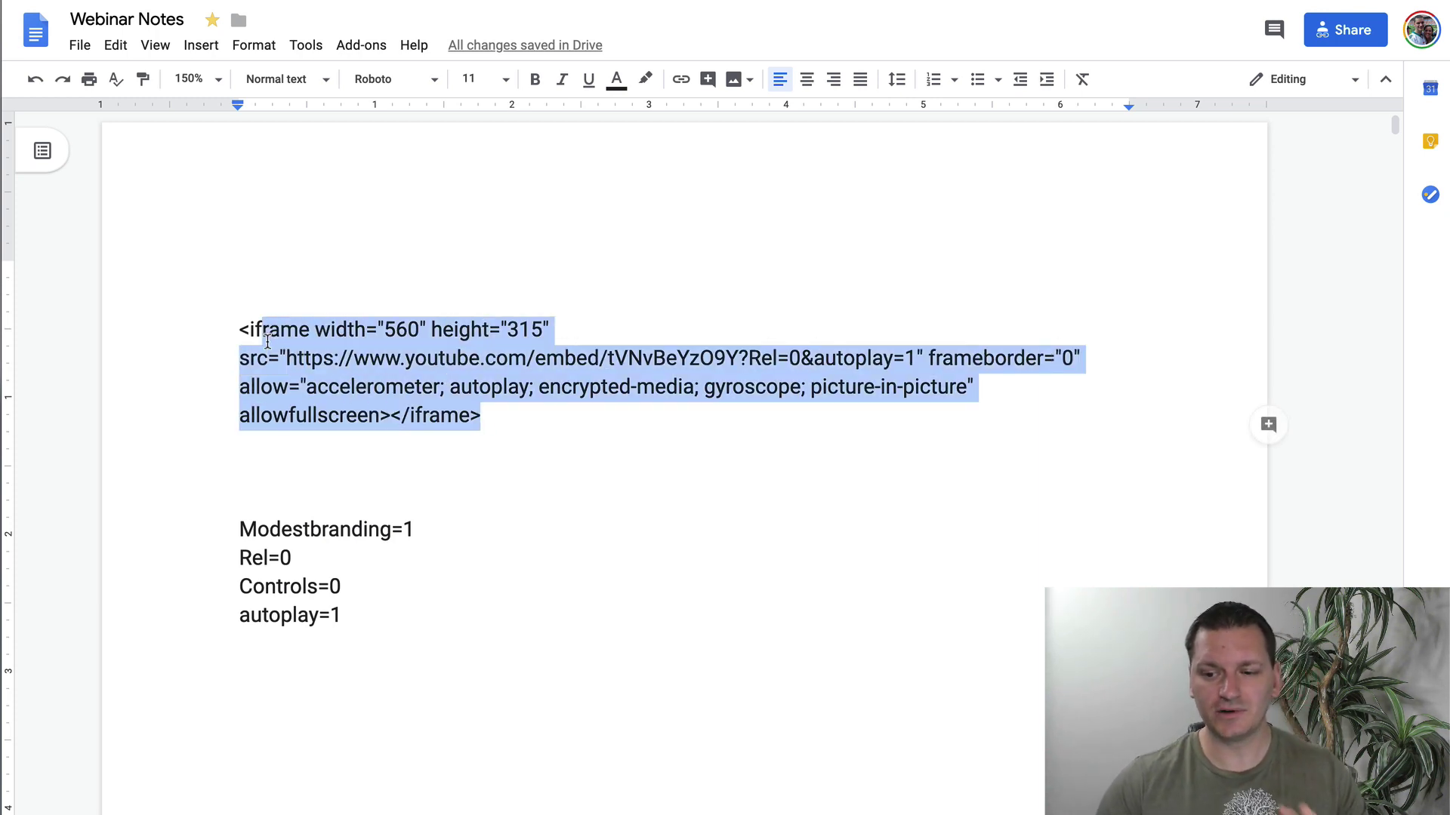
{"action": "left_click", "coordinate": [780, 359]}
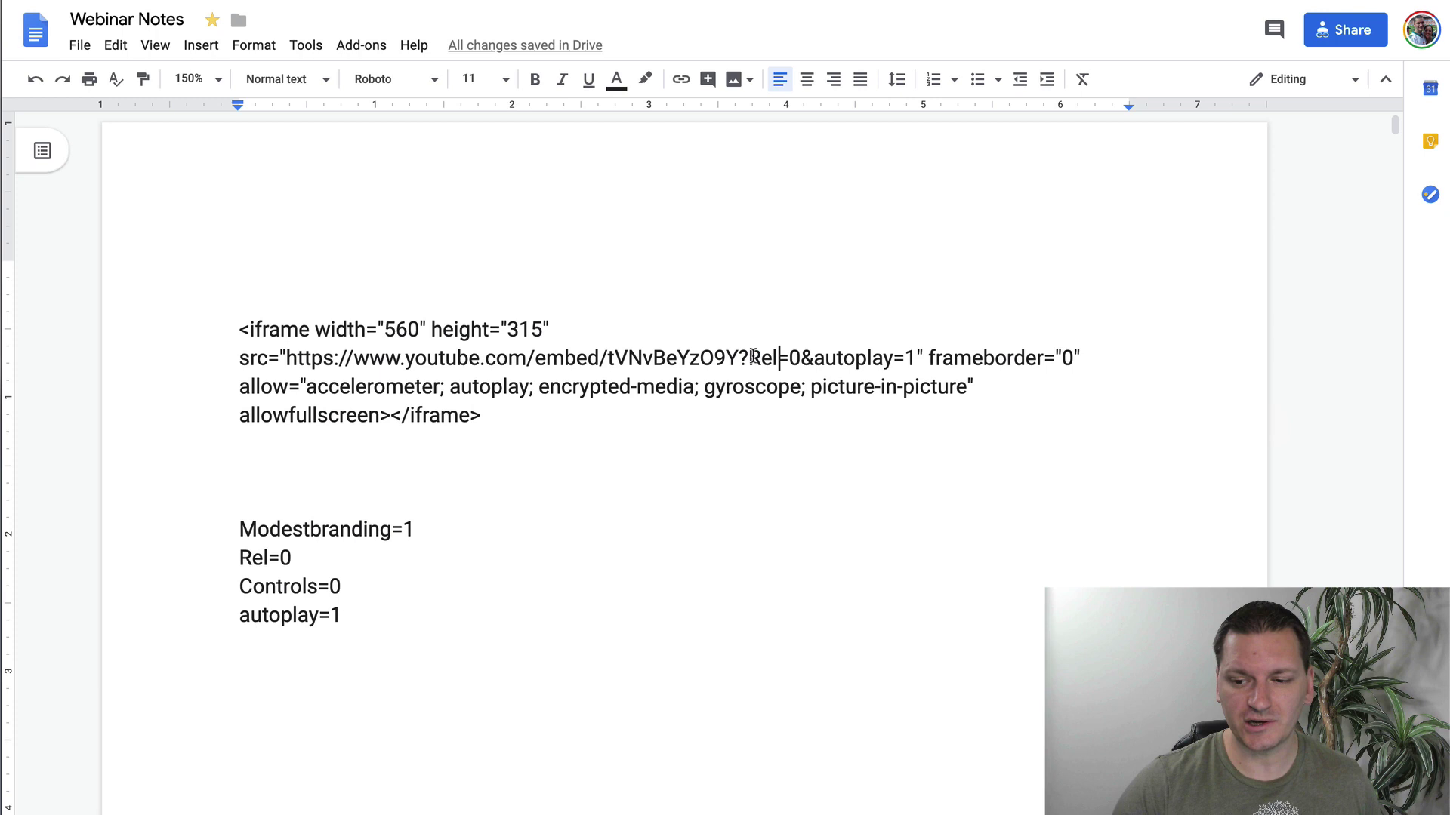
{"action": "left_click_drag", "start_coordinate": [239, 528], "coordinate": [255, 529]}
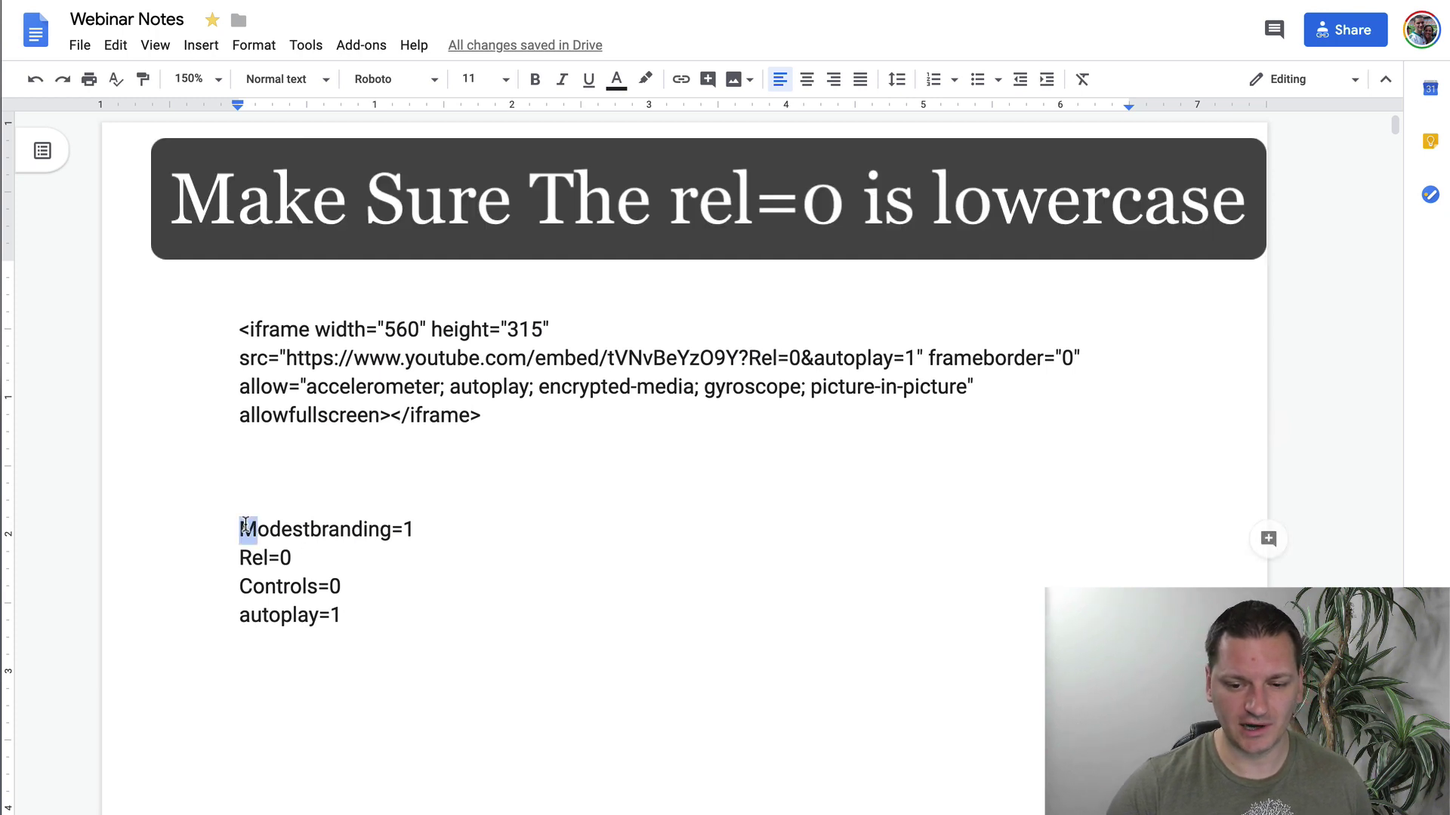
{"action": "type", "text": "m"}
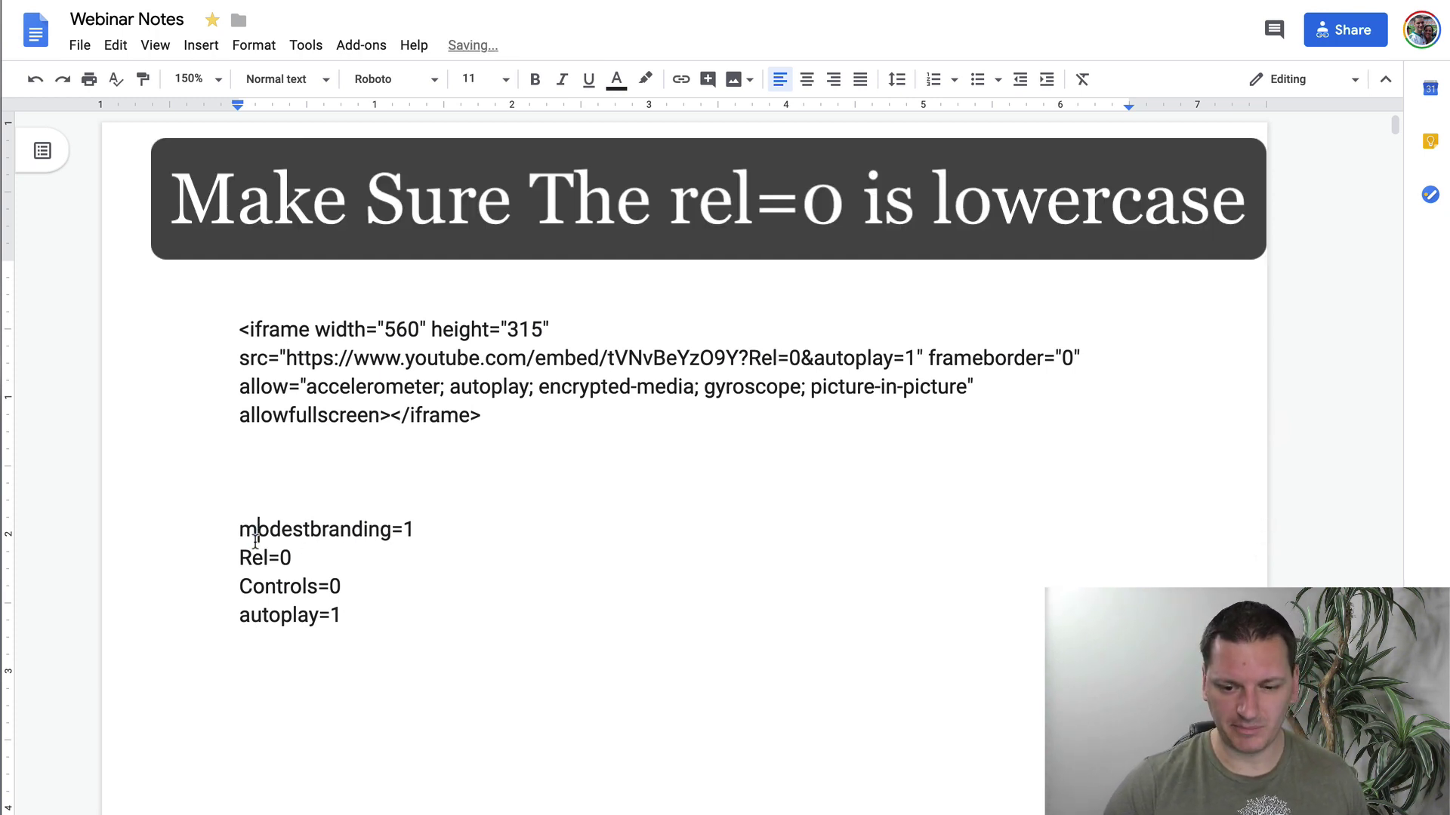
{"action": "left_click_drag", "start_coordinate": [239, 558], "coordinate": [246, 559]}
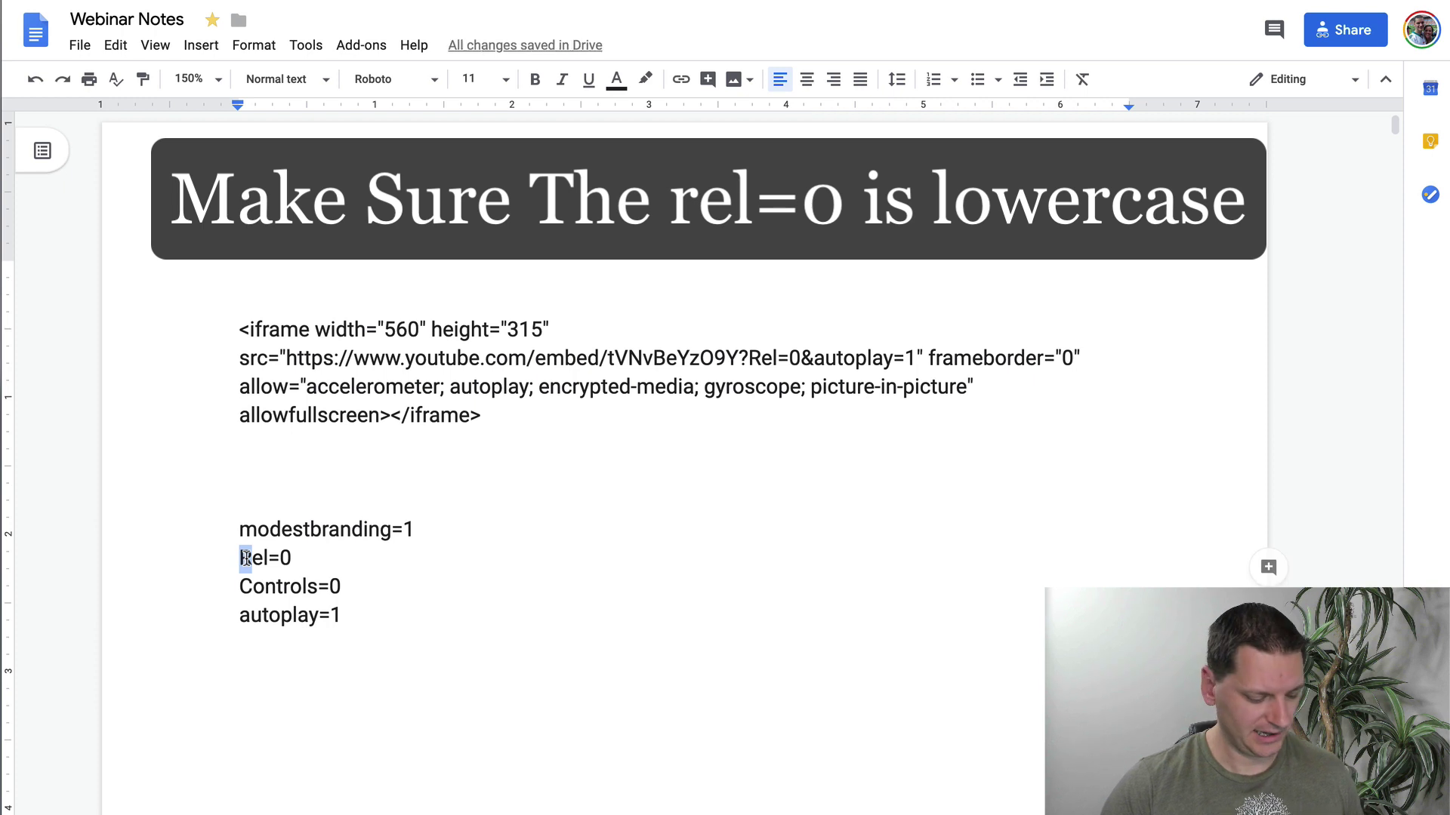
{"action": "type", "text": "r"}
{"action": "key", "text": "End"}
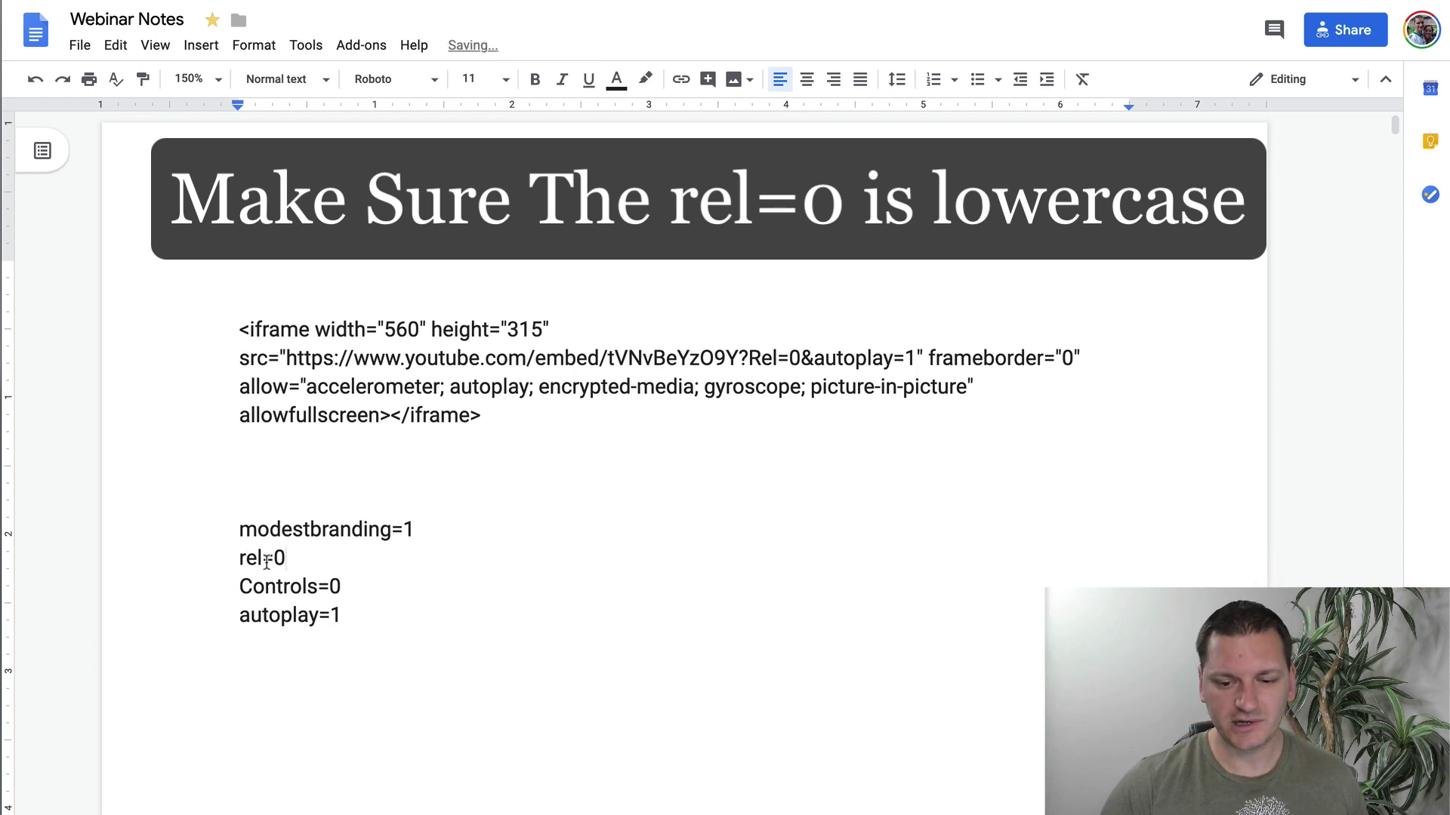
{"action": "left_click_drag", "start_coordinate": [240, 587], "coordinate": [254, 587]}
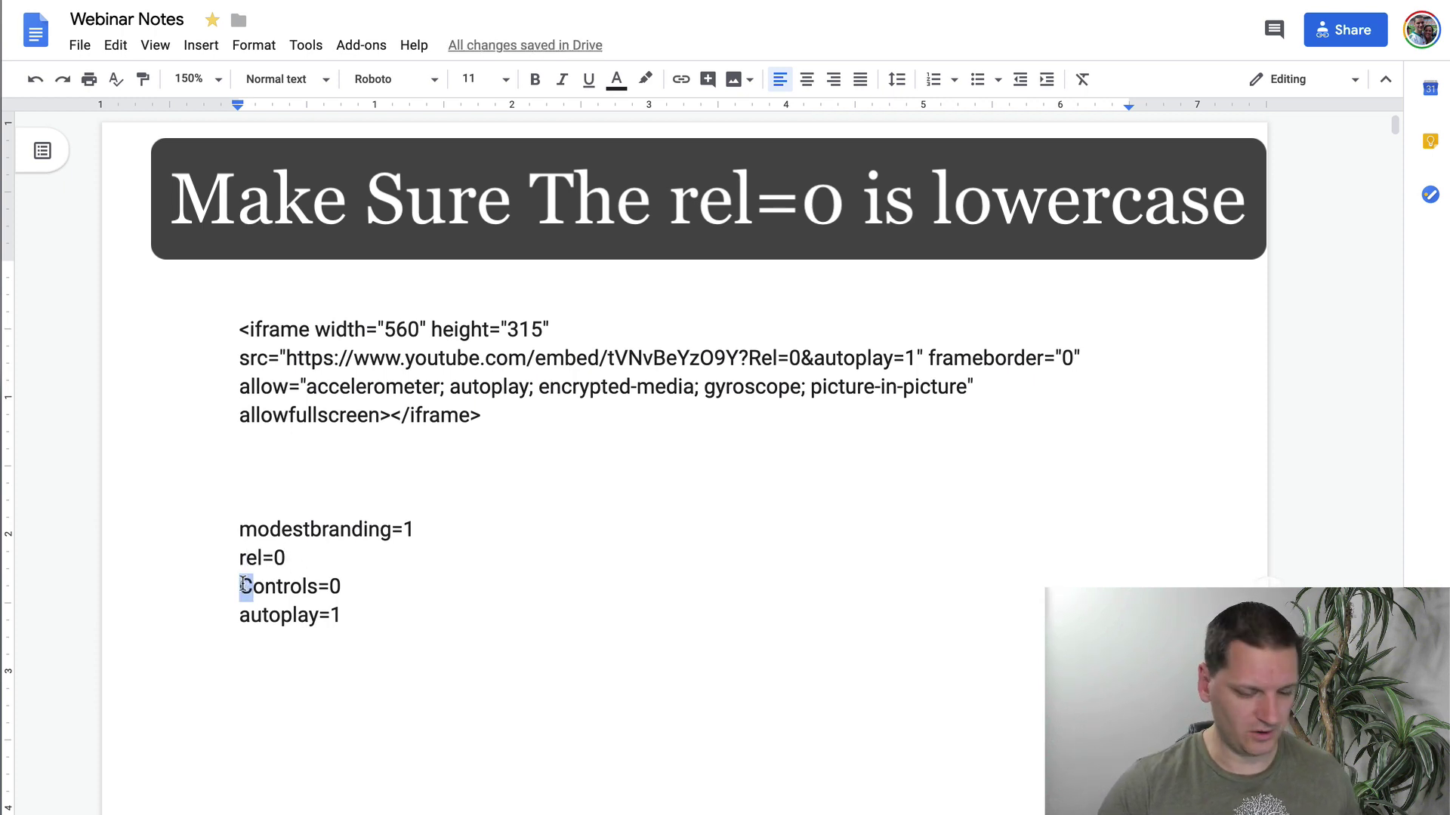
{"action": "type", "text": "c"}
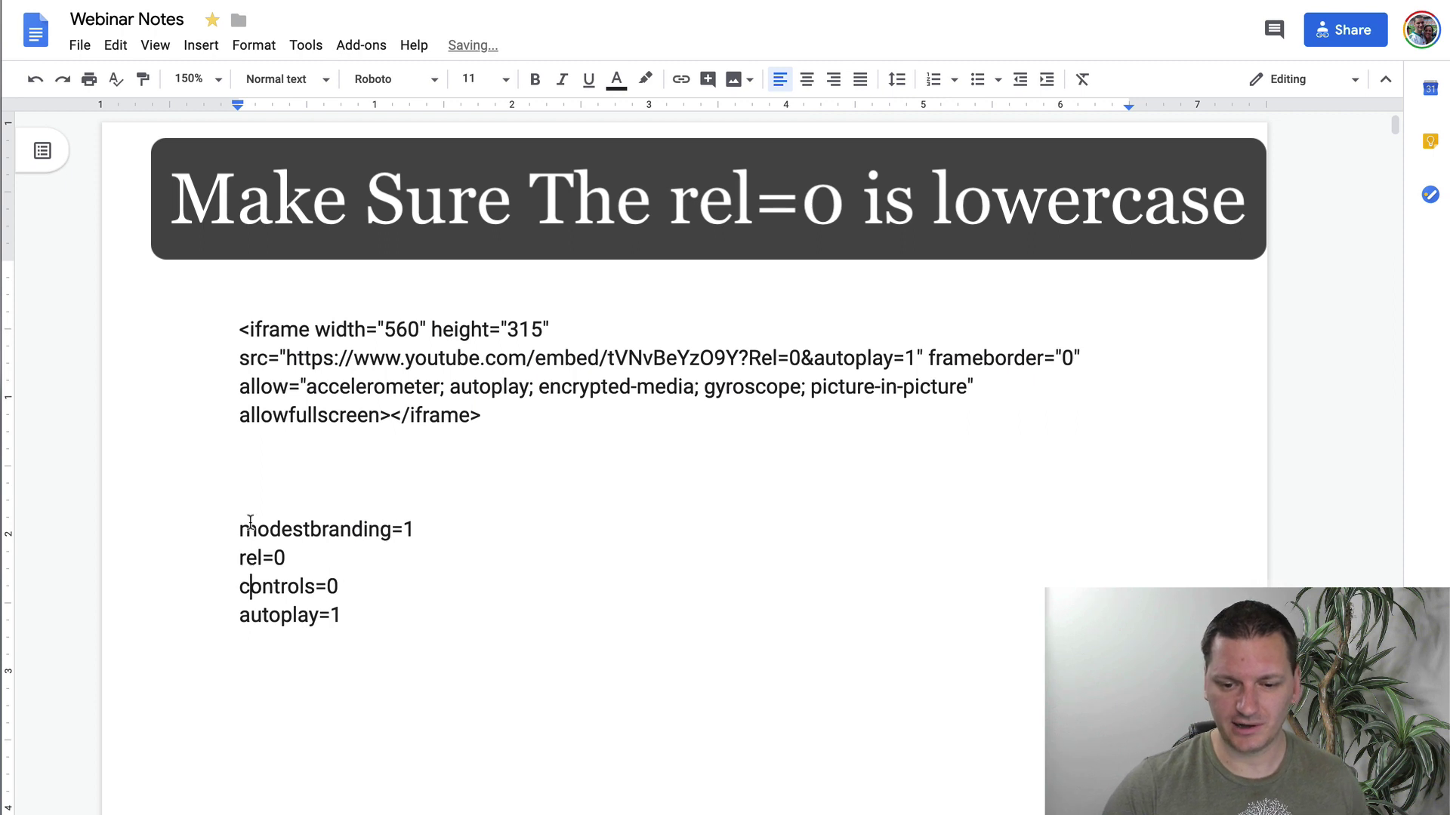
Change Rel to rel in the embed URL and select the updated iframe code
{"action": "left_click_drag", "start_coordinate": [240, 528], "coordinate": [352, 616]}
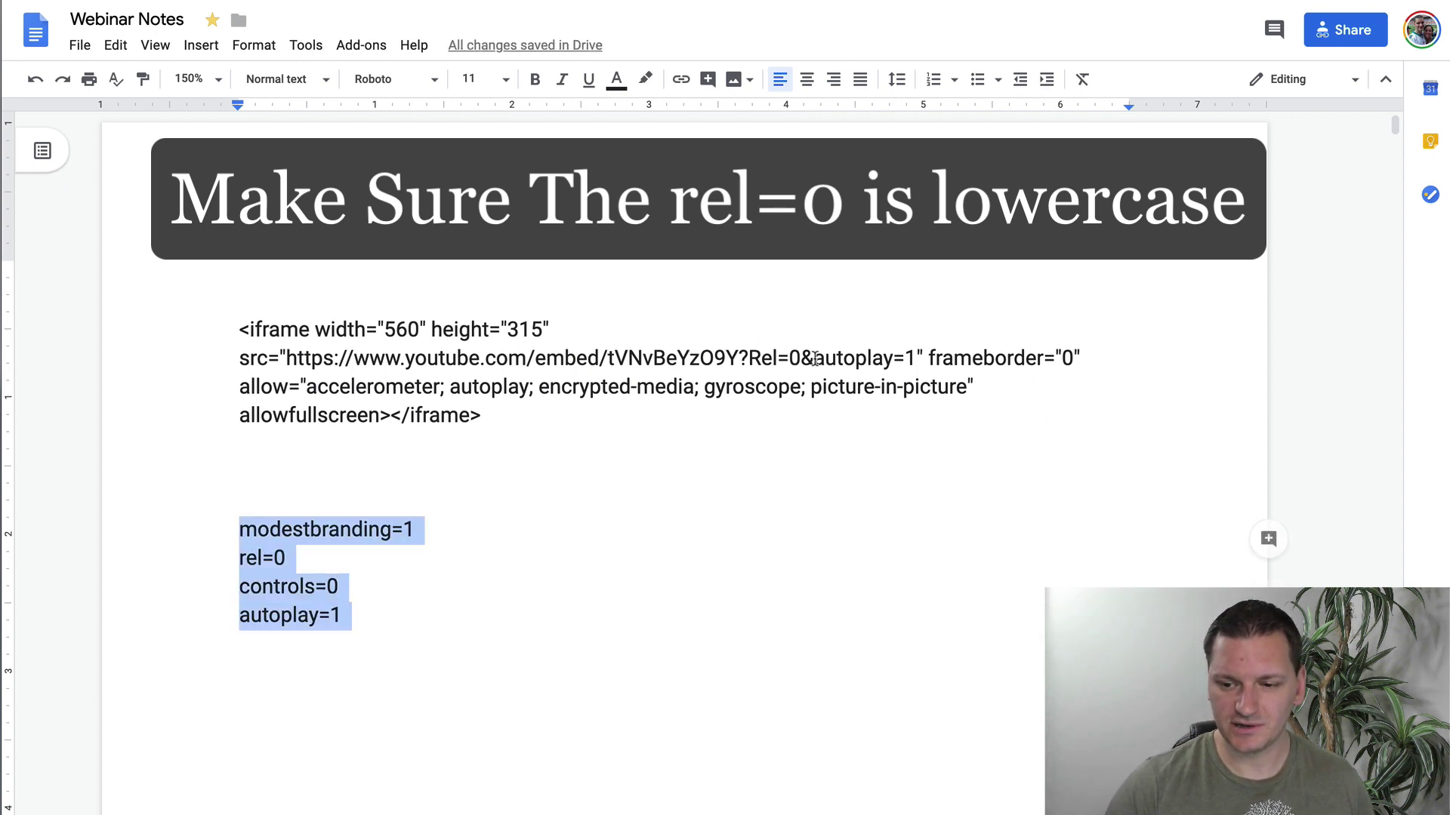
{"action": "left_click_drag", "start_coordinate": [750, 357], "coordinate": [760, 355]}
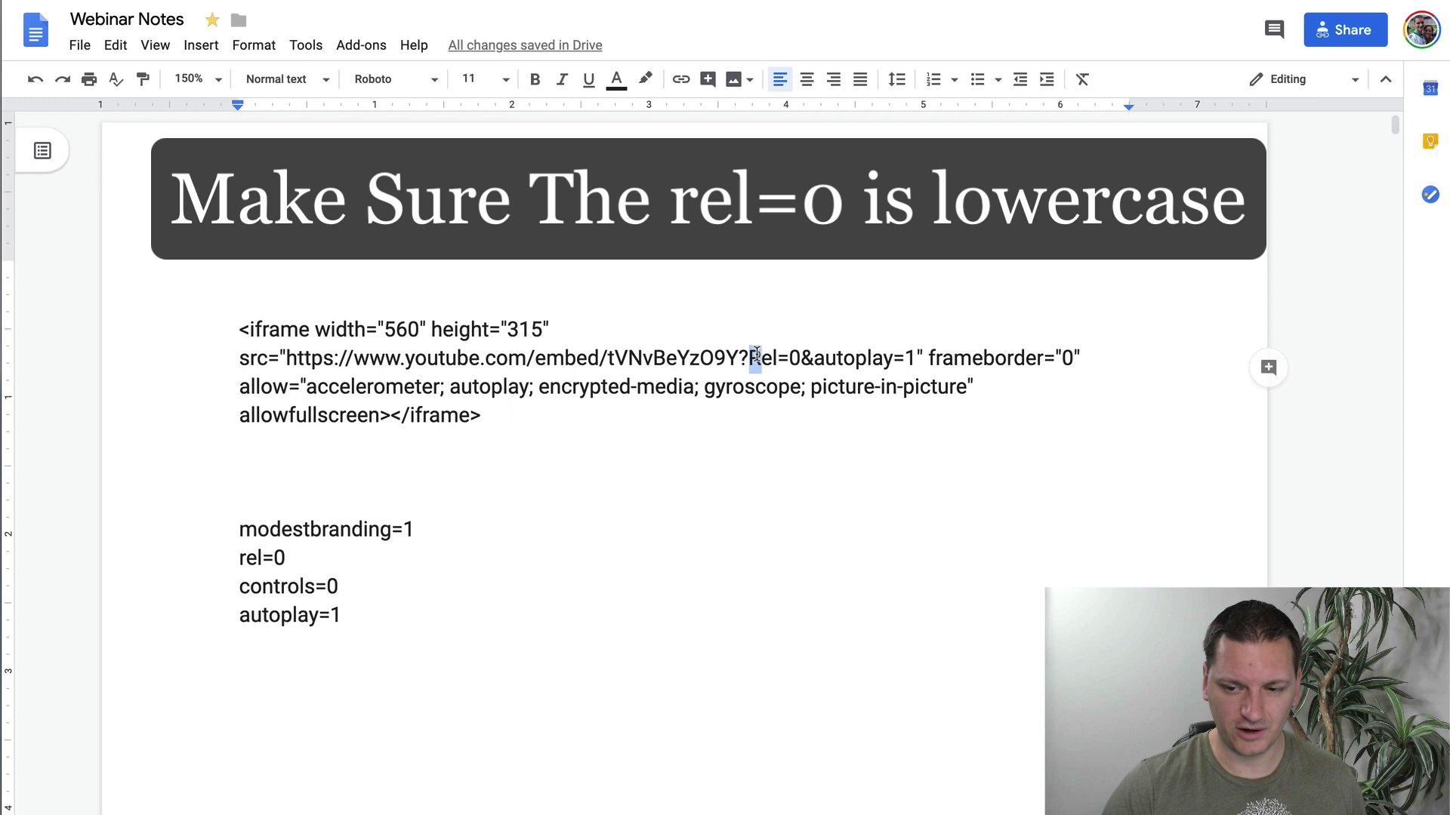
{"action": "type", "text": "r"}
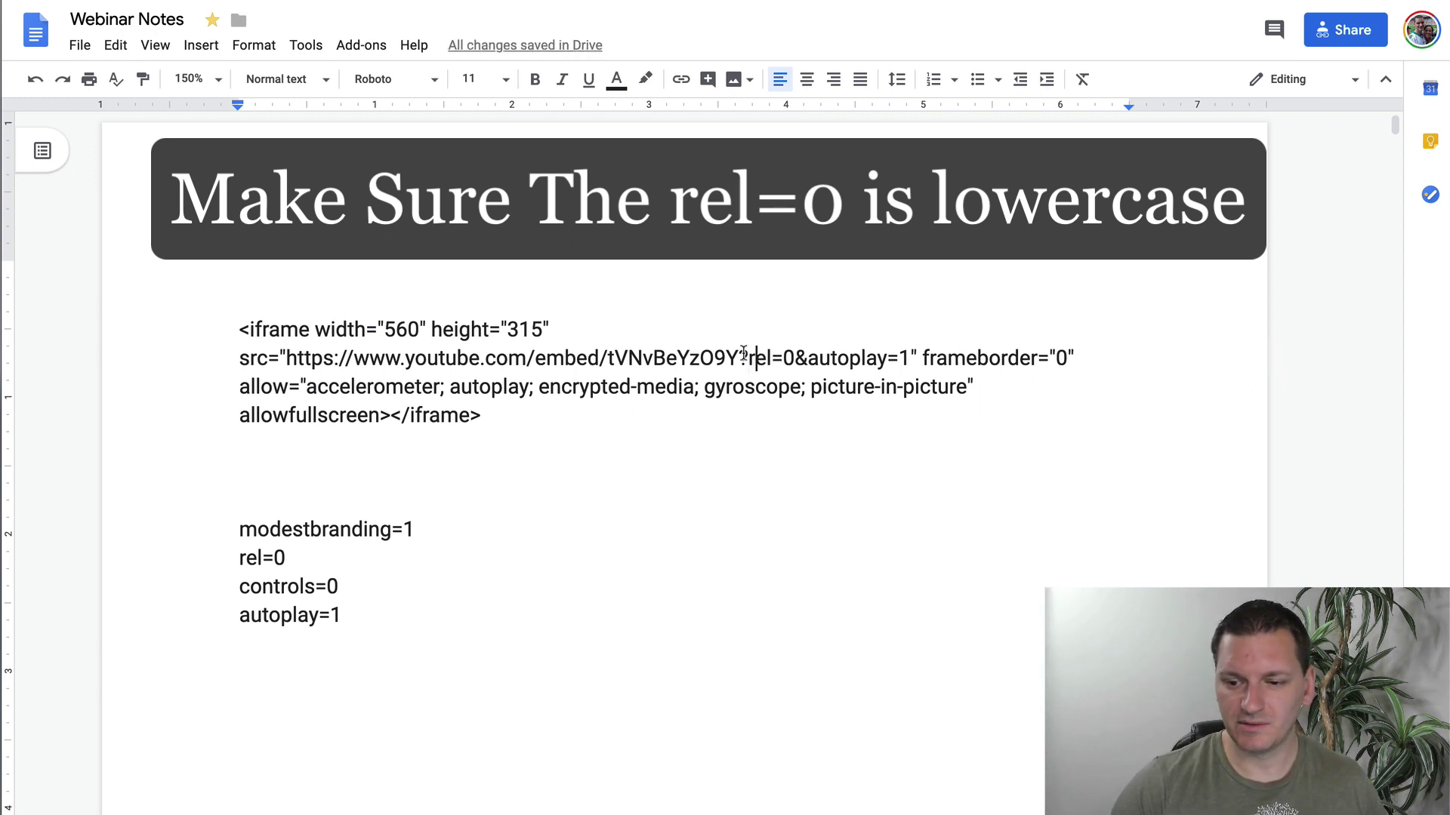
{"action": "left_click_drag", "start_coordinate": [510, 416], "coordinate": [241, 333]}
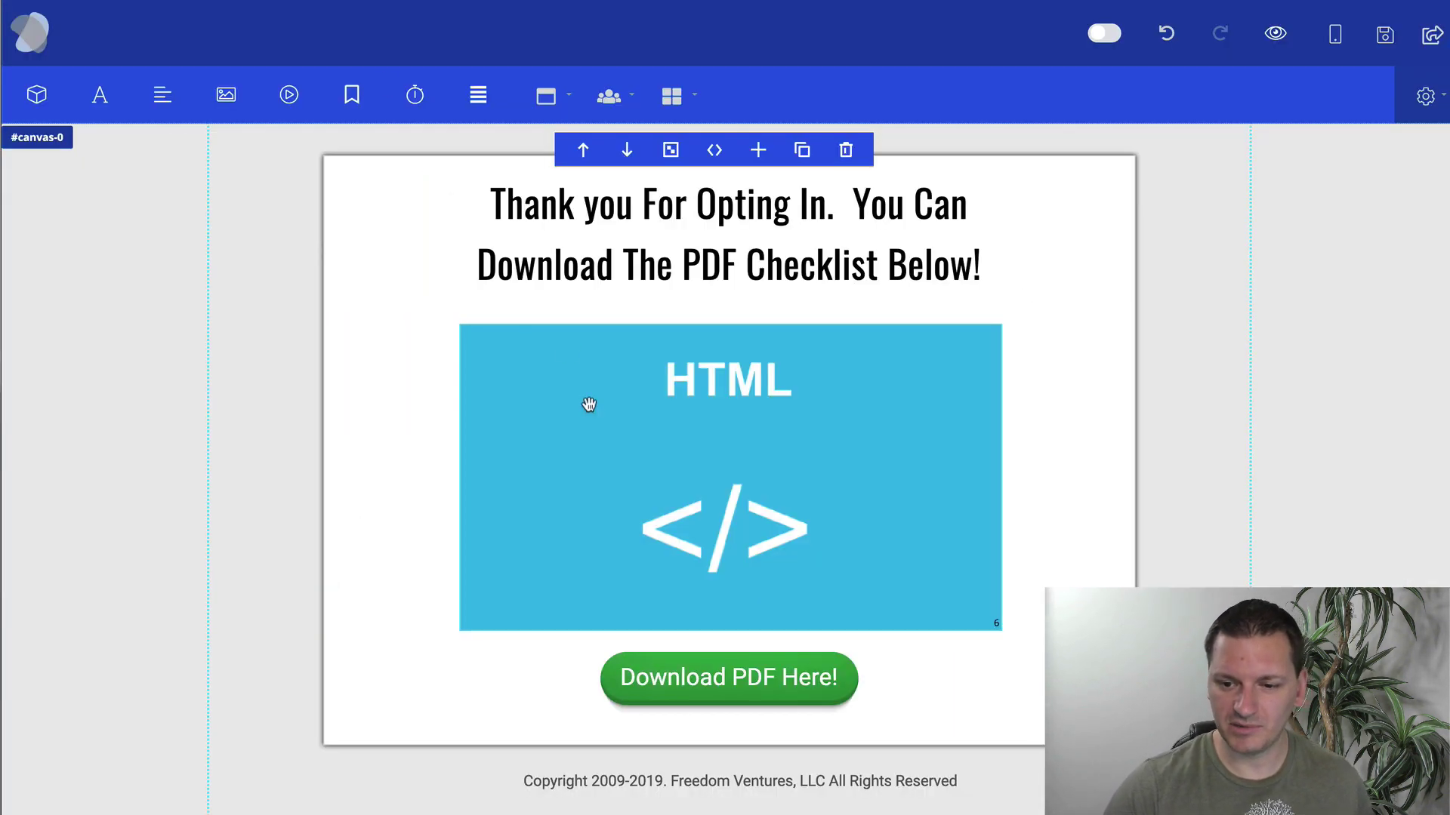
Replace the HTML video box's code with the ?rel=0&autoplay=1 iframe and save the page
{"action": "left_click", "coordinate": [588, 405]}
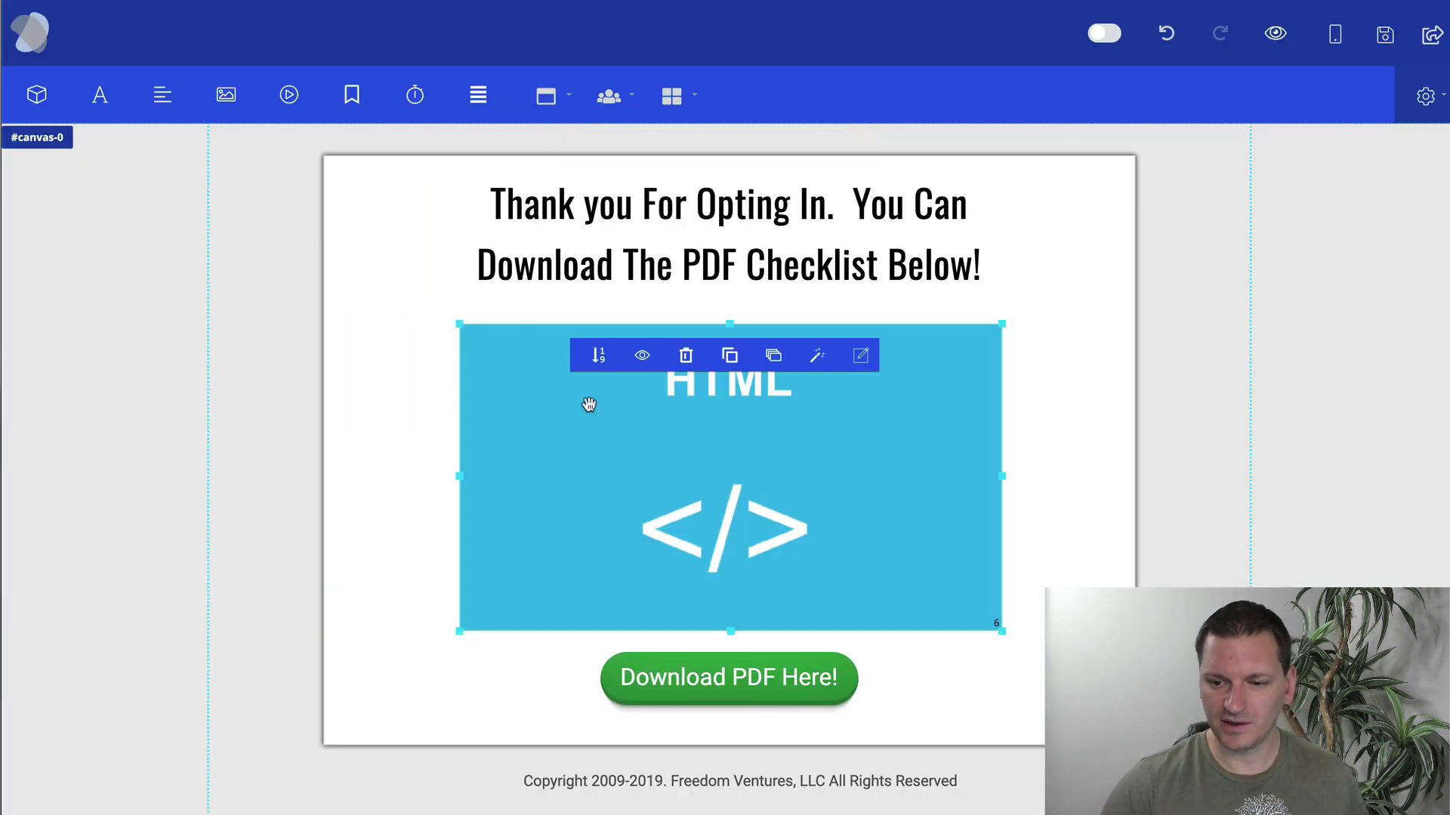
{"action": "left_click", "coordinate": [860, 355]}
{"action": "left_click", "coordinate": [107, 276]}
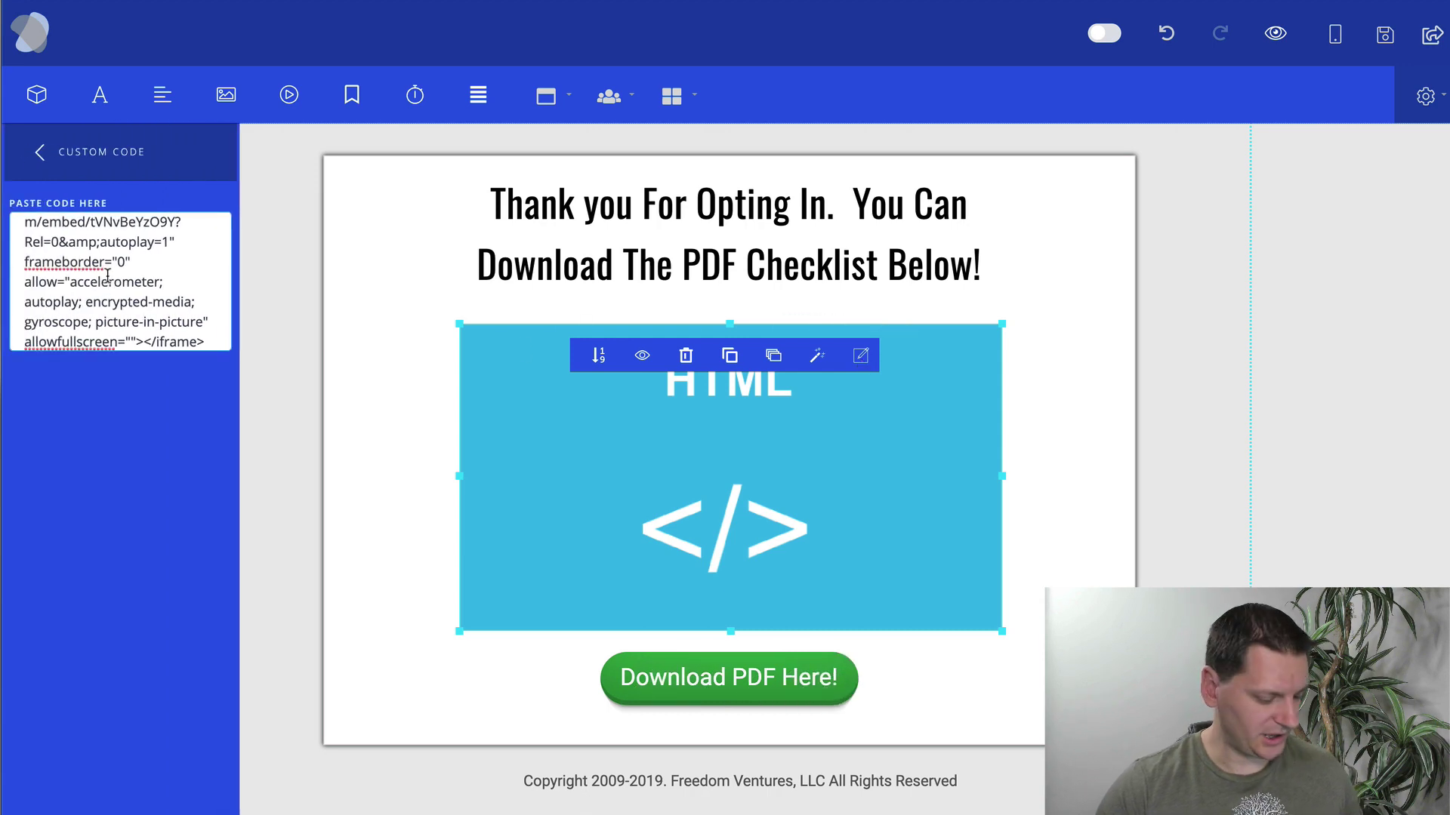
{"action": "key", "text": "ctrl+a"}
{"action": "key", "text": "ctrl+v"}
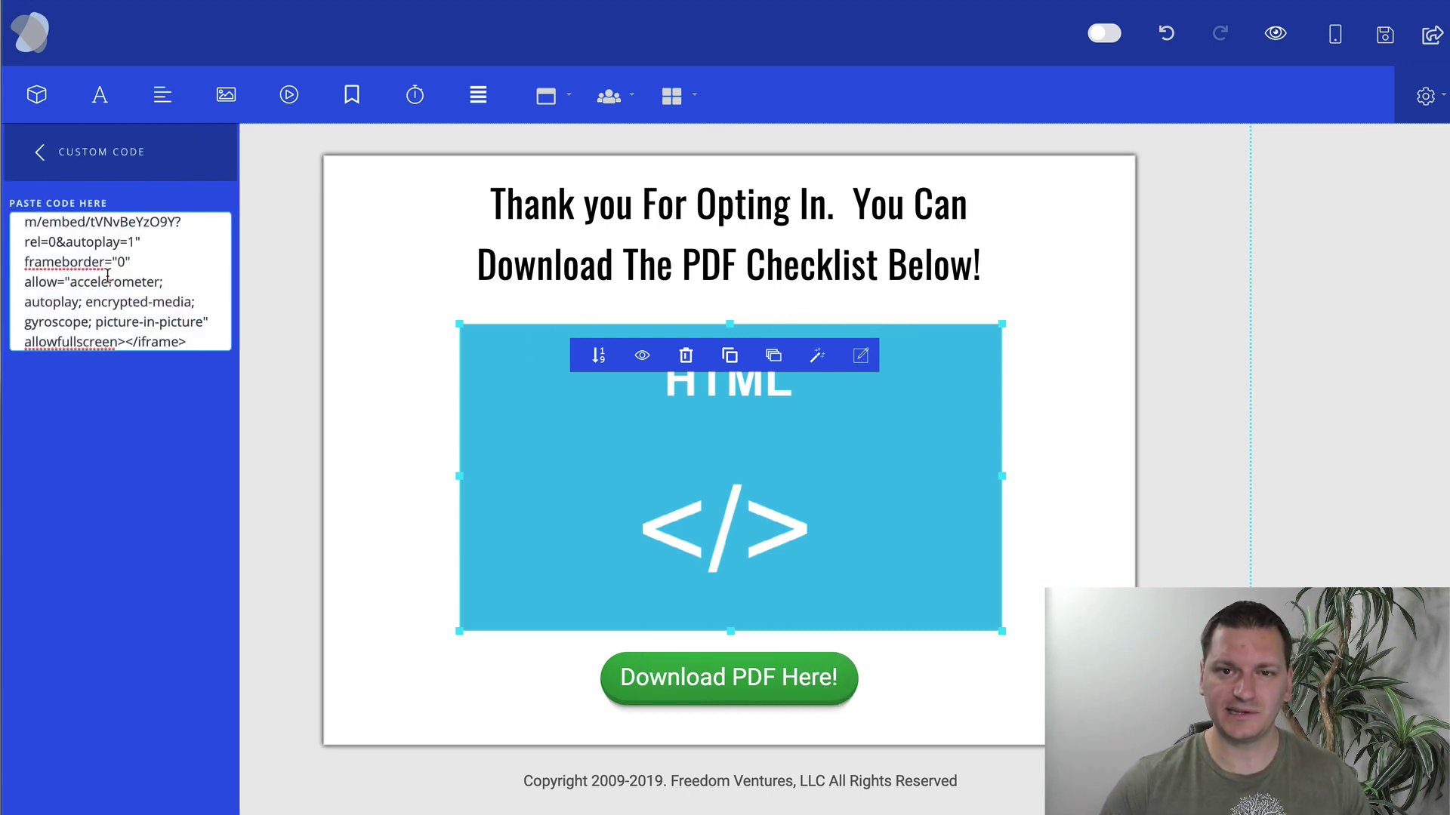
{"action": "left_click", "coordinate": [292, 296]}
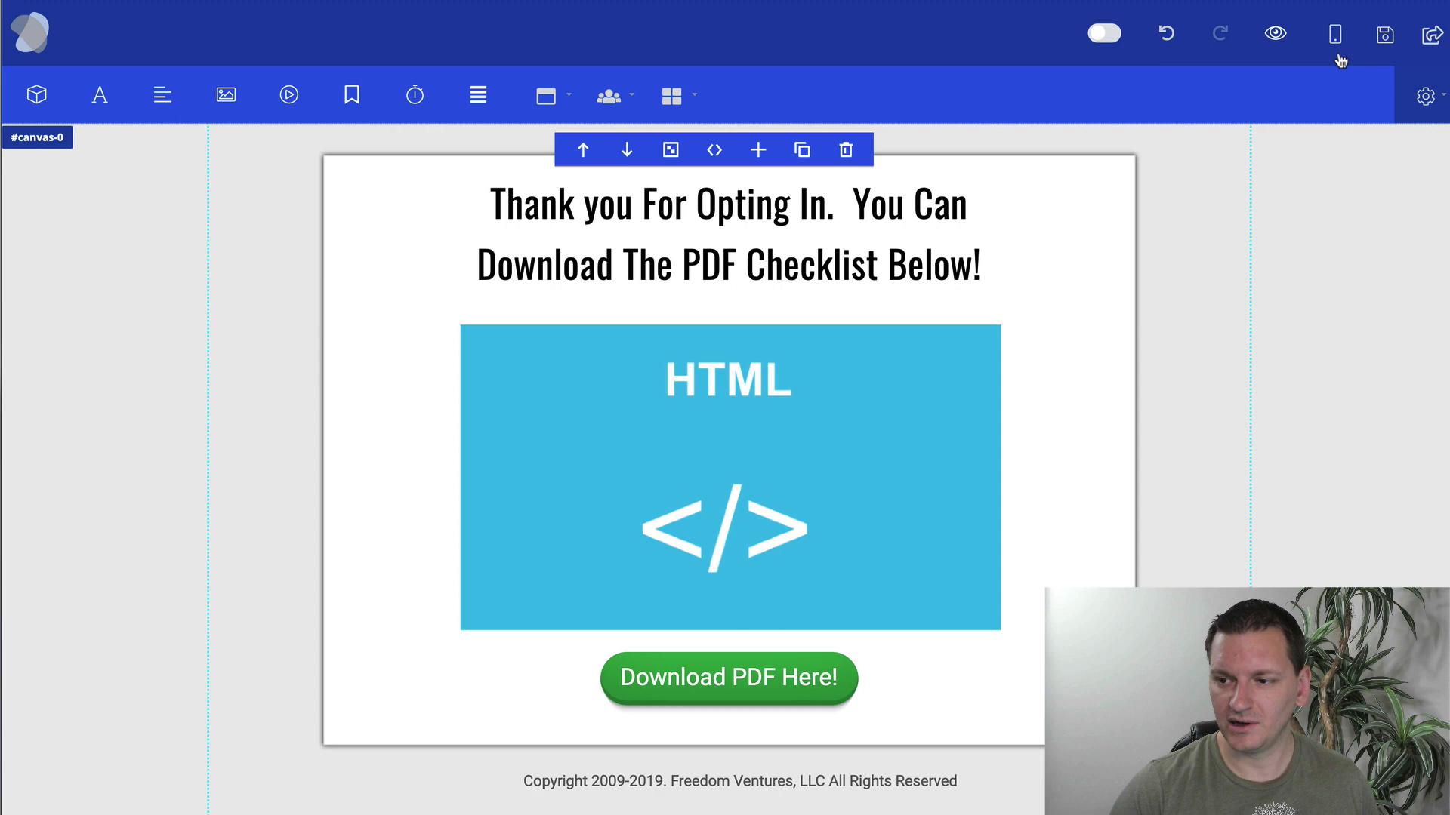
{"action": "left_click", "coordinate": [1384, 36]}
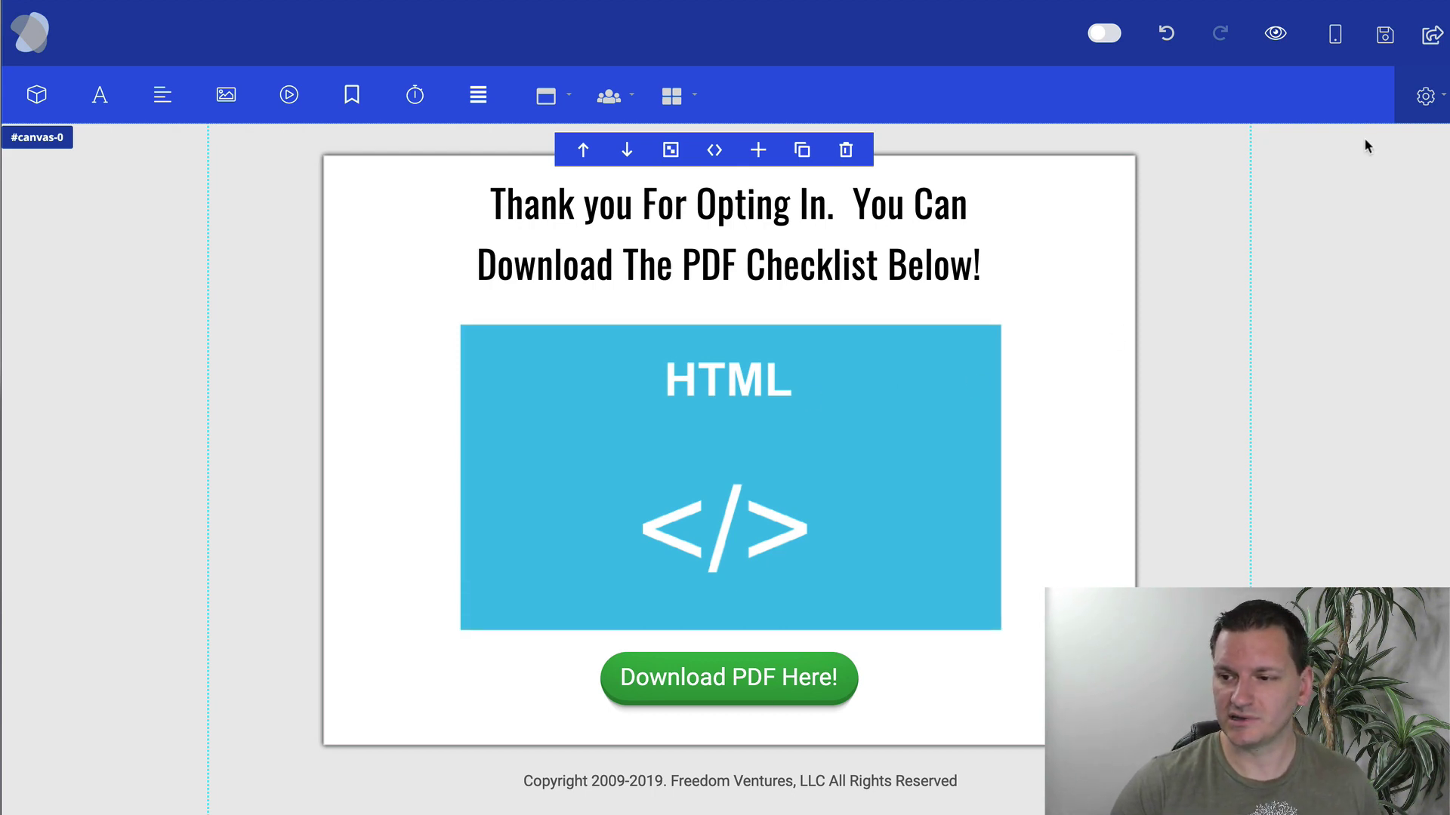
{"action": "left_click", "coordinate": [1377, 51]}
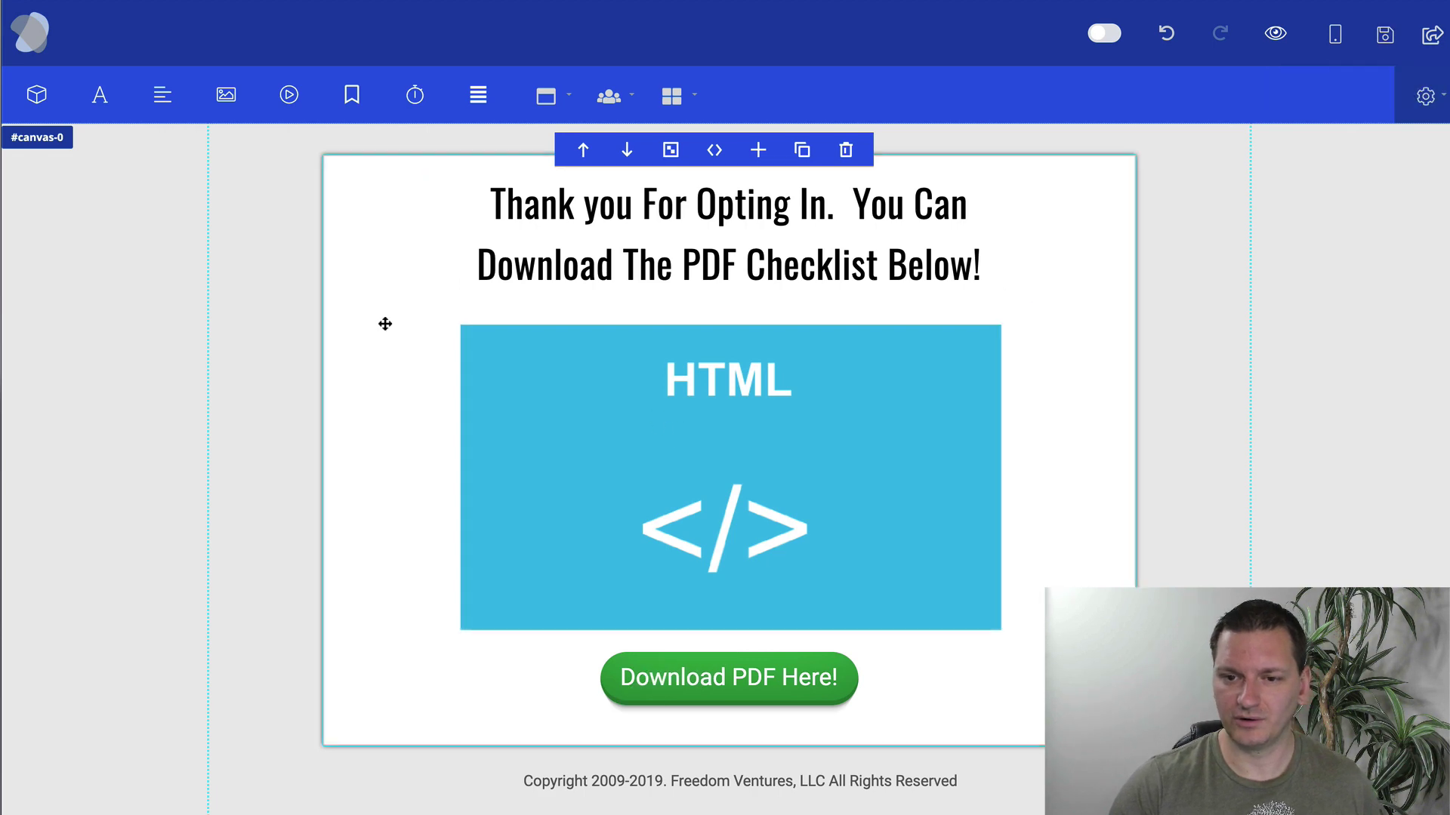
Preview the thank-you page and play the embedded video from near its end
{"action": "left_click", "coordinate": [1274, 36]}
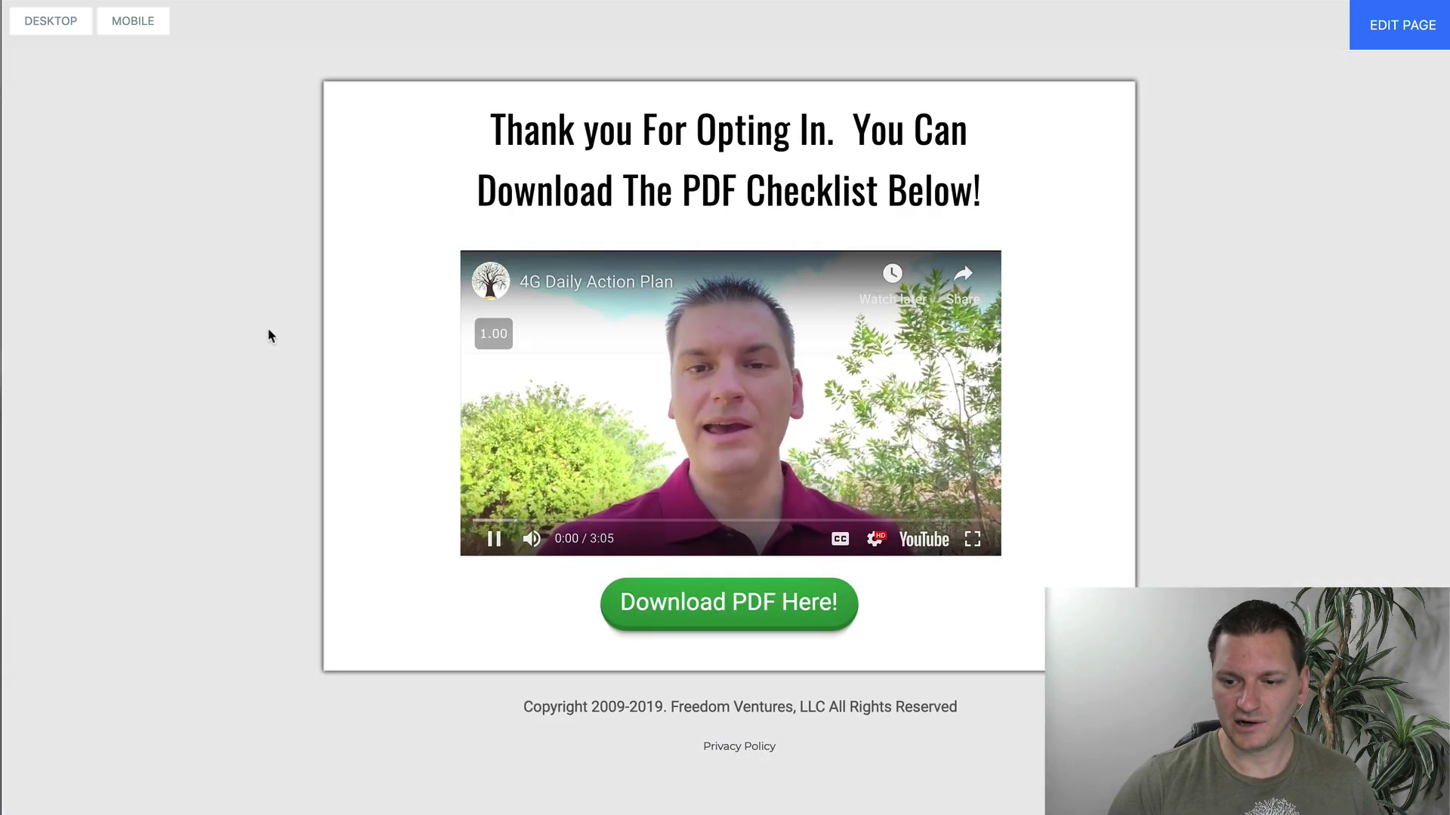
{"action": "left_click", "coordinate": [495, 540]}
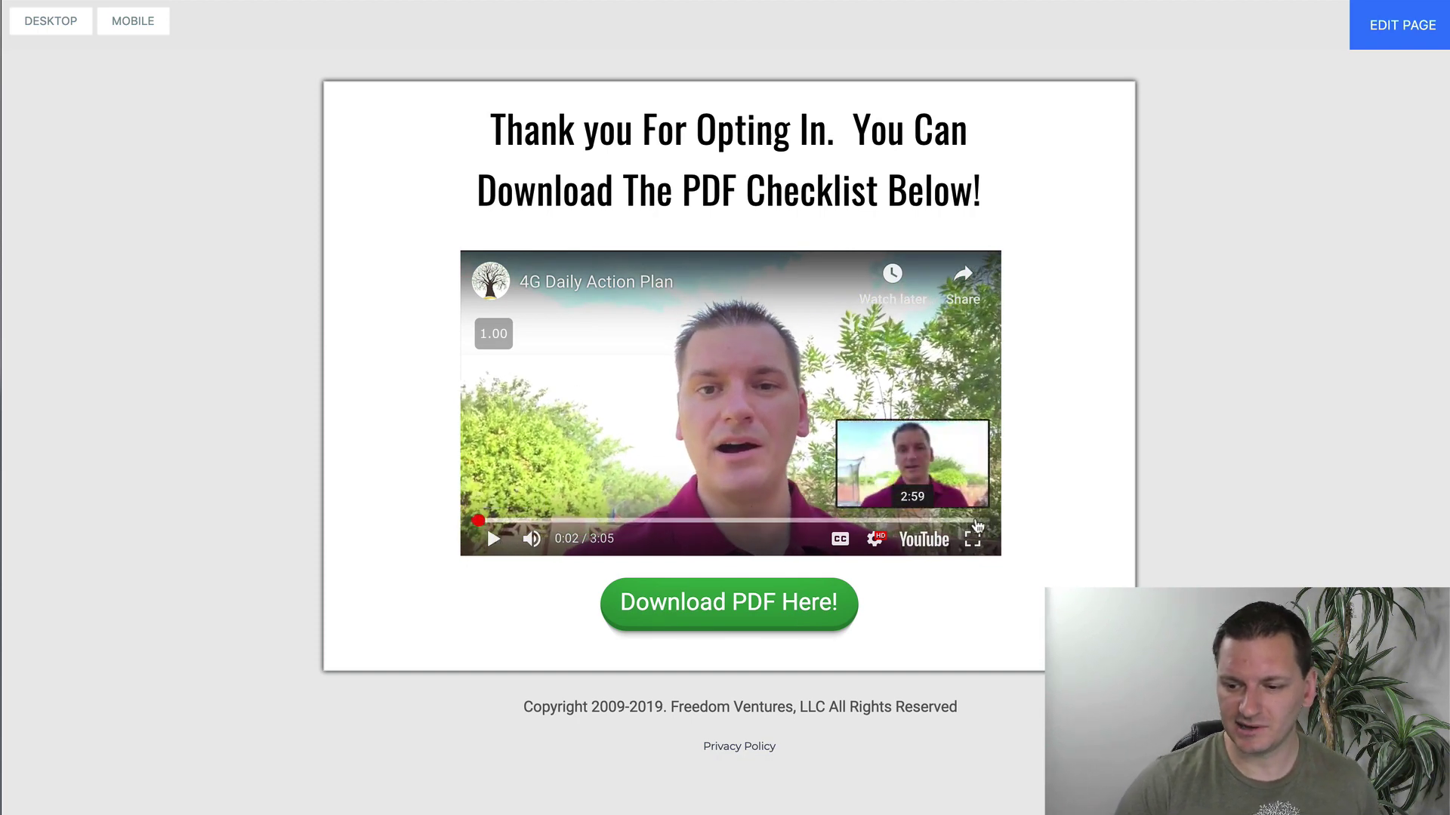
{"action": "left_click", "coordinate": [978, 522]}
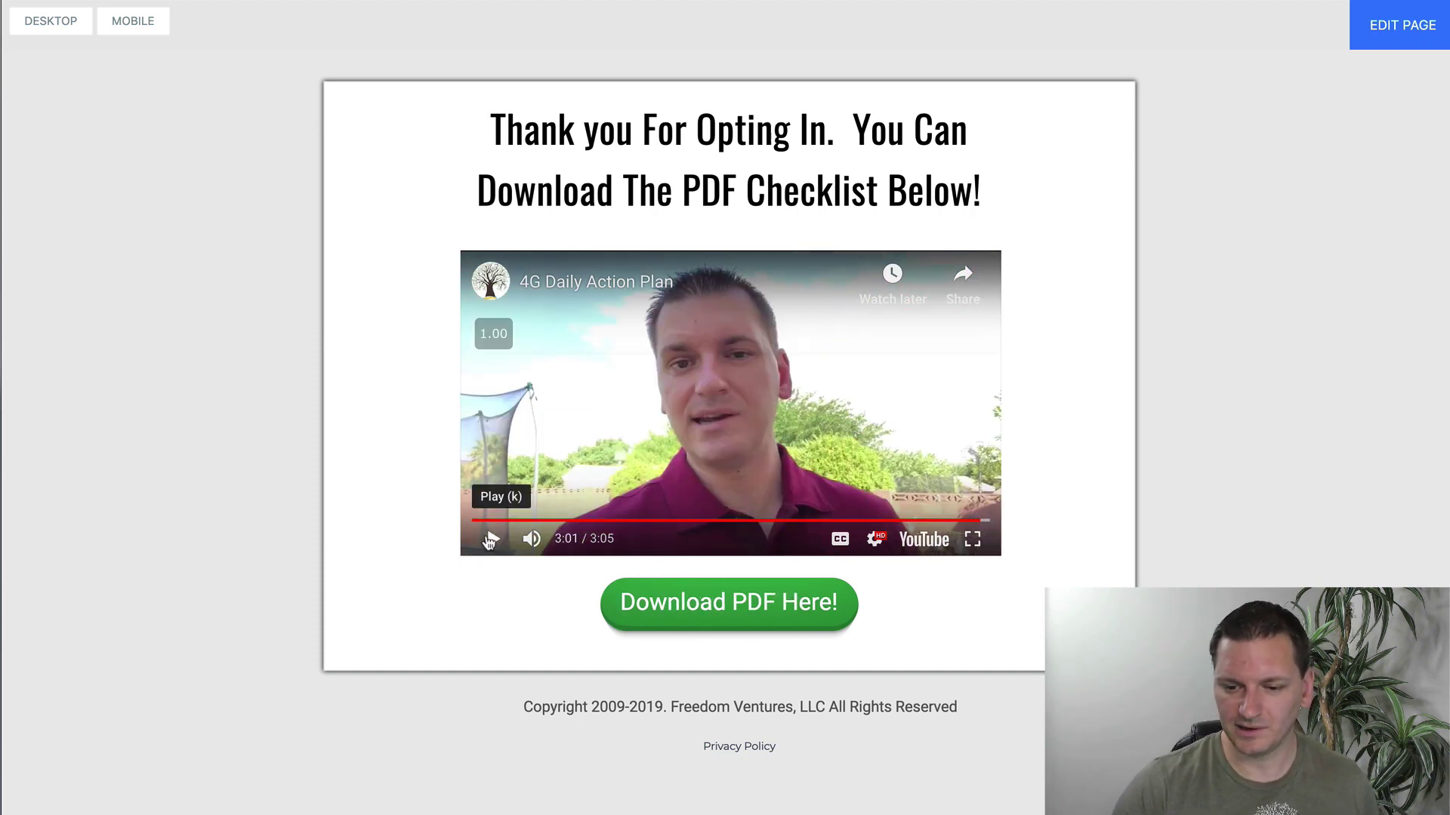
{"action": "left_click", "coordinate": [491, 539]}
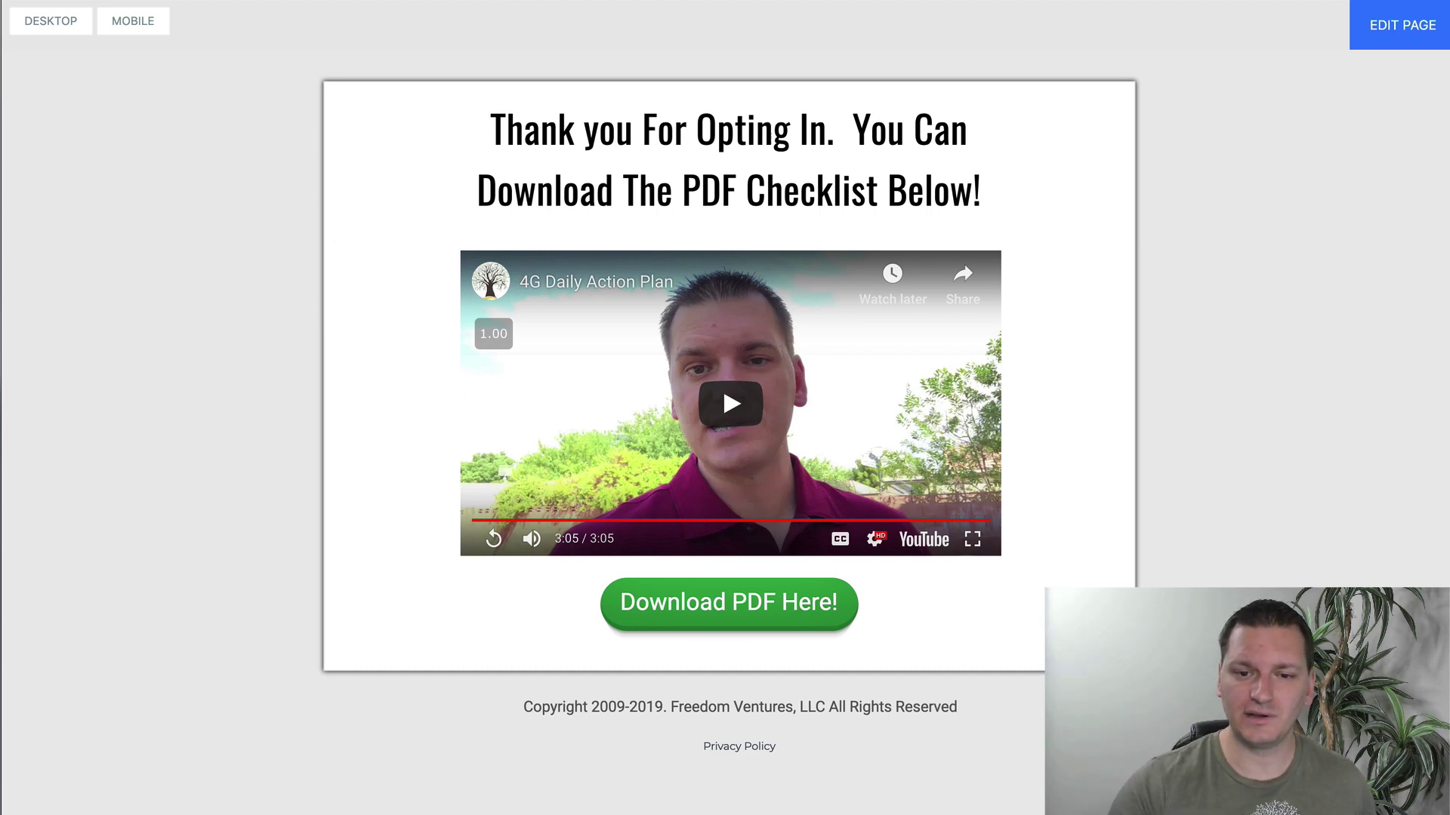
{"action": "key", "text": "super+Tab"}
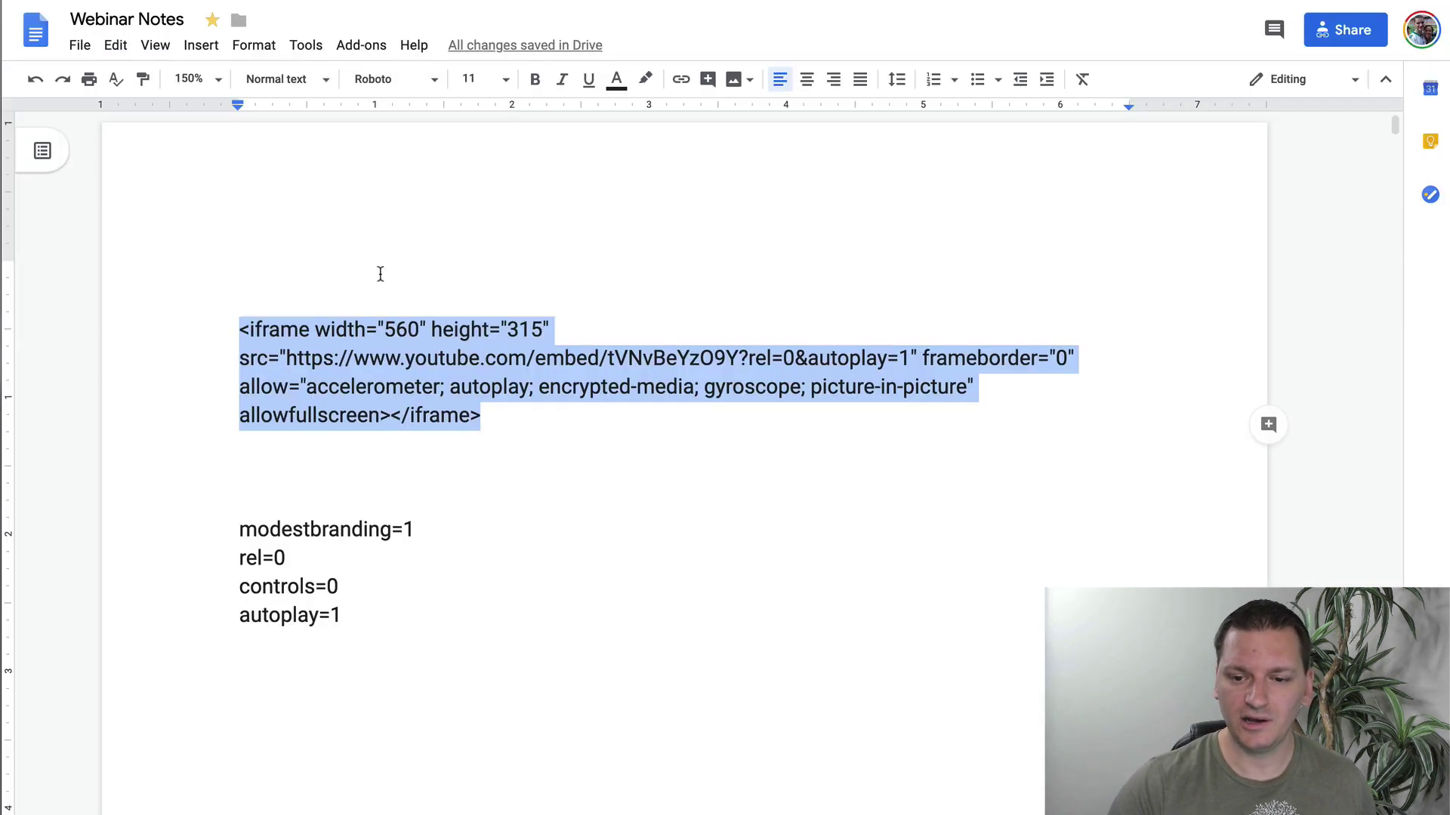
Append &modestbranding=1 after autoplay=1 in the embed URL and select the whole iframe code
{"action": "left_click", "coordinate": [895, 360]}
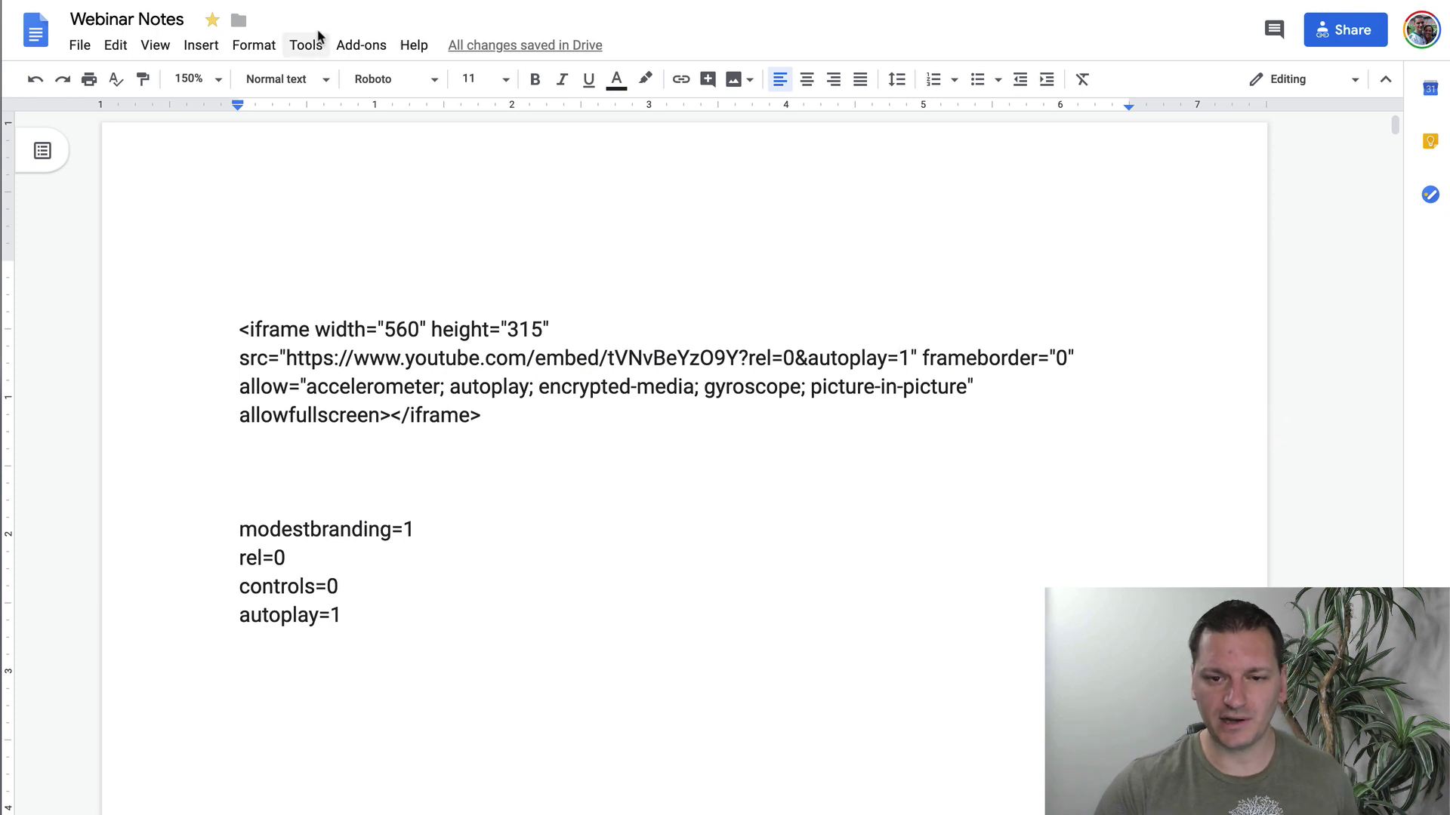
{"action": "key", "text": "super+Tab"}
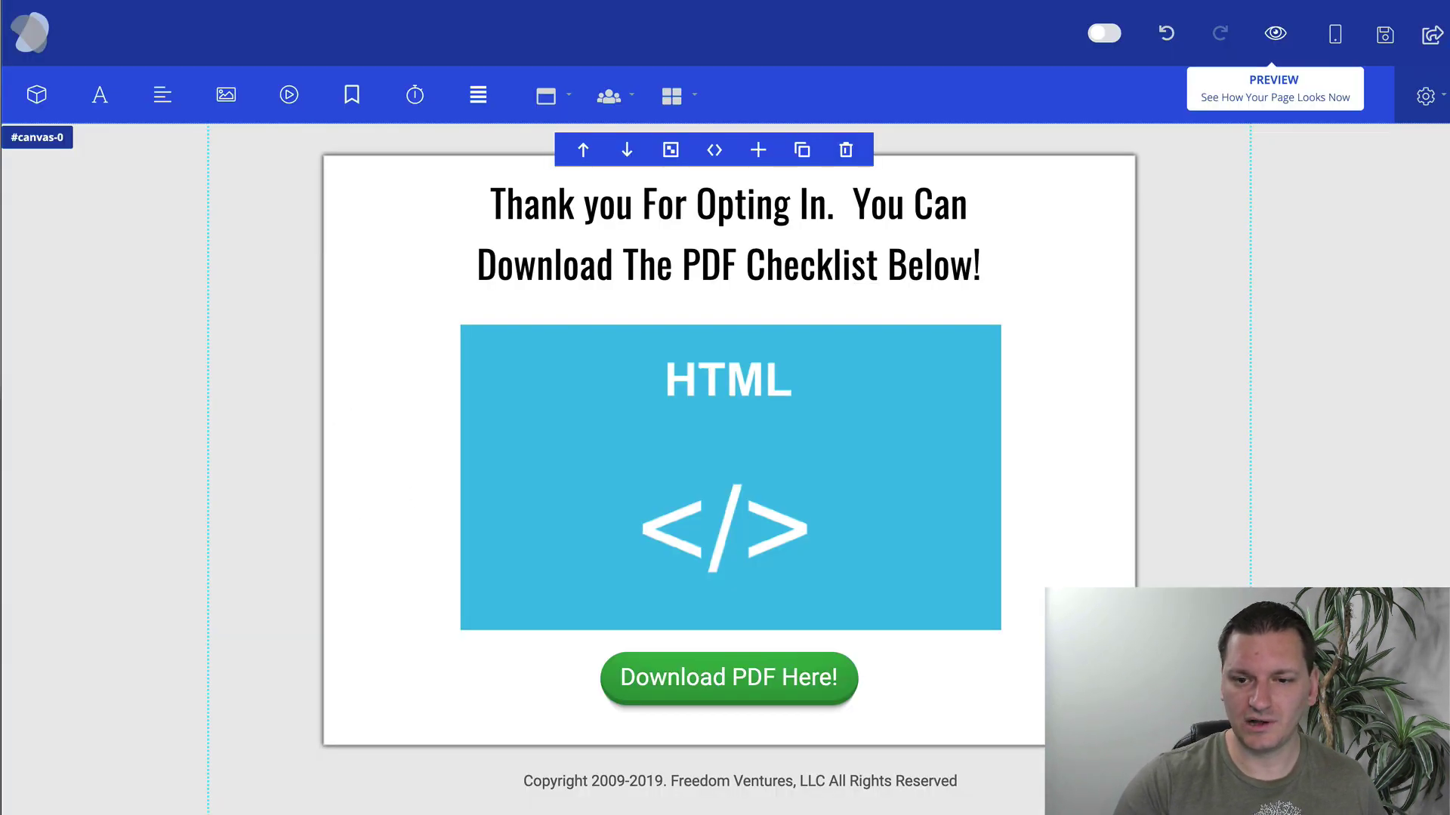
{"action": "left_click", "coordinate": [1275, 33]}
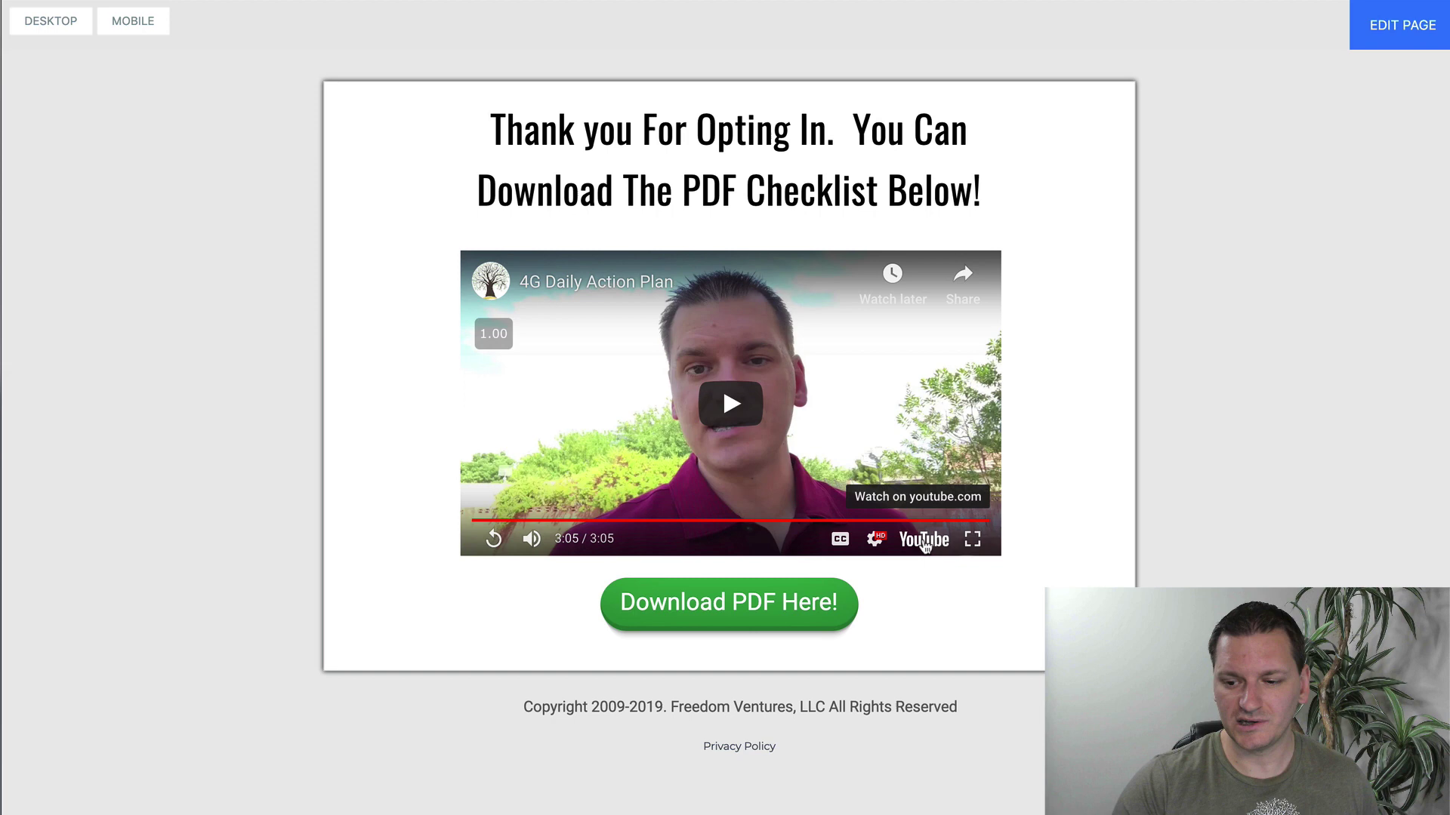
{"action": "key", "text": "super+Tab"}
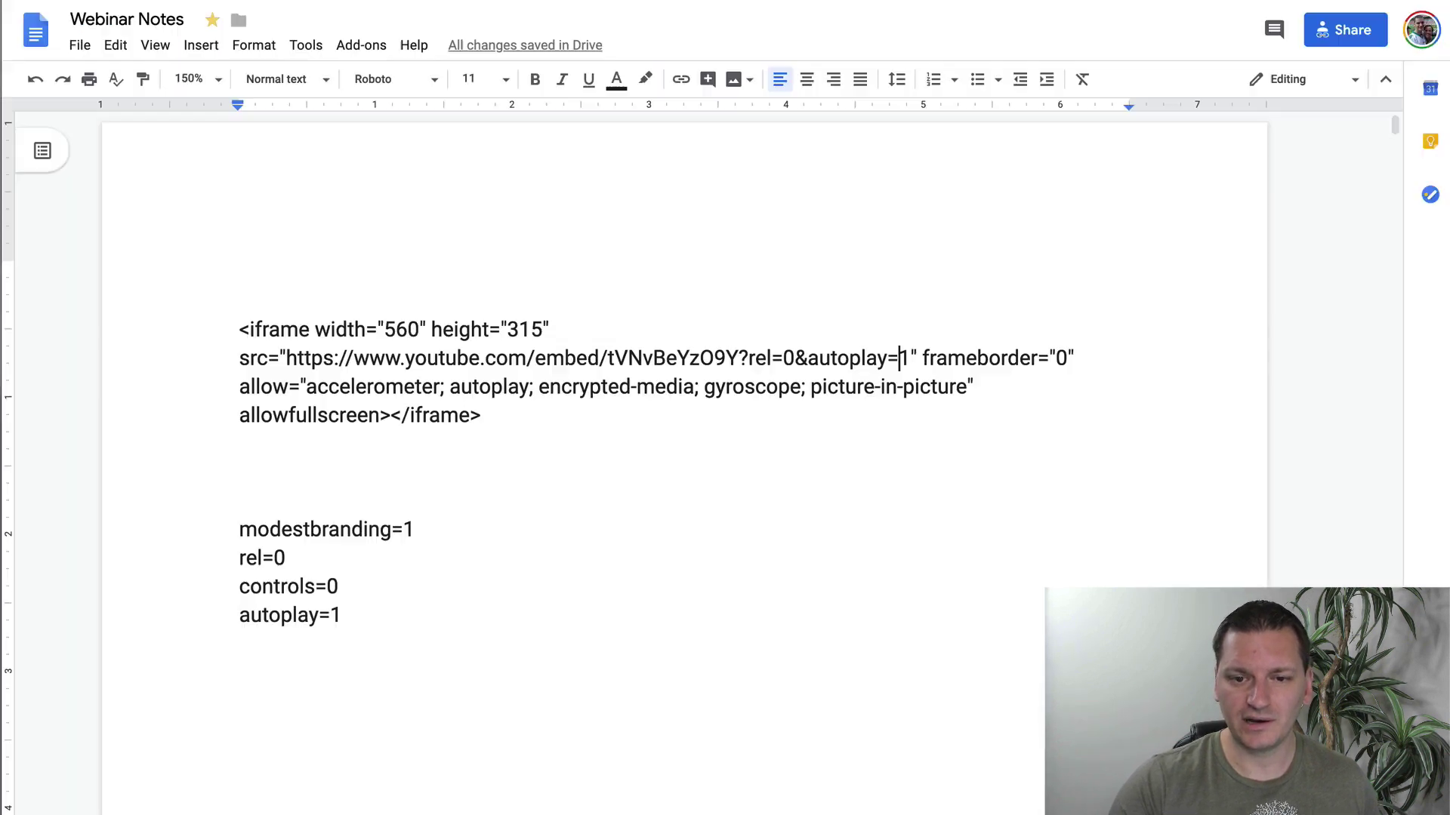
{"action": "left_click_drag", "start_coordinate": [413, 532], "coordinate": [246, 526]}
{"action": "key", "text": "ctrl+c"}
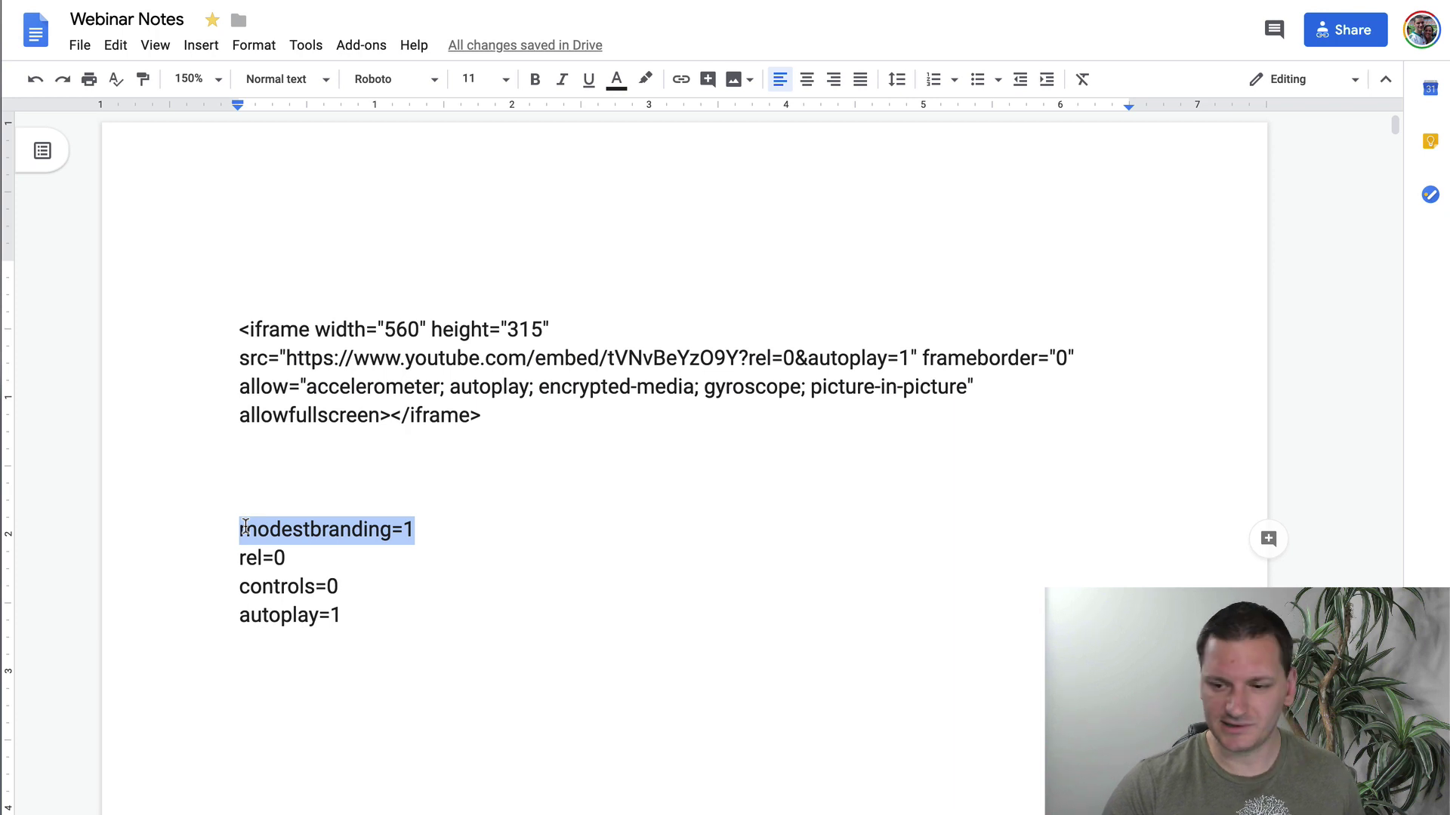
{"action": "left_click", "coordinate": [909, 358]}
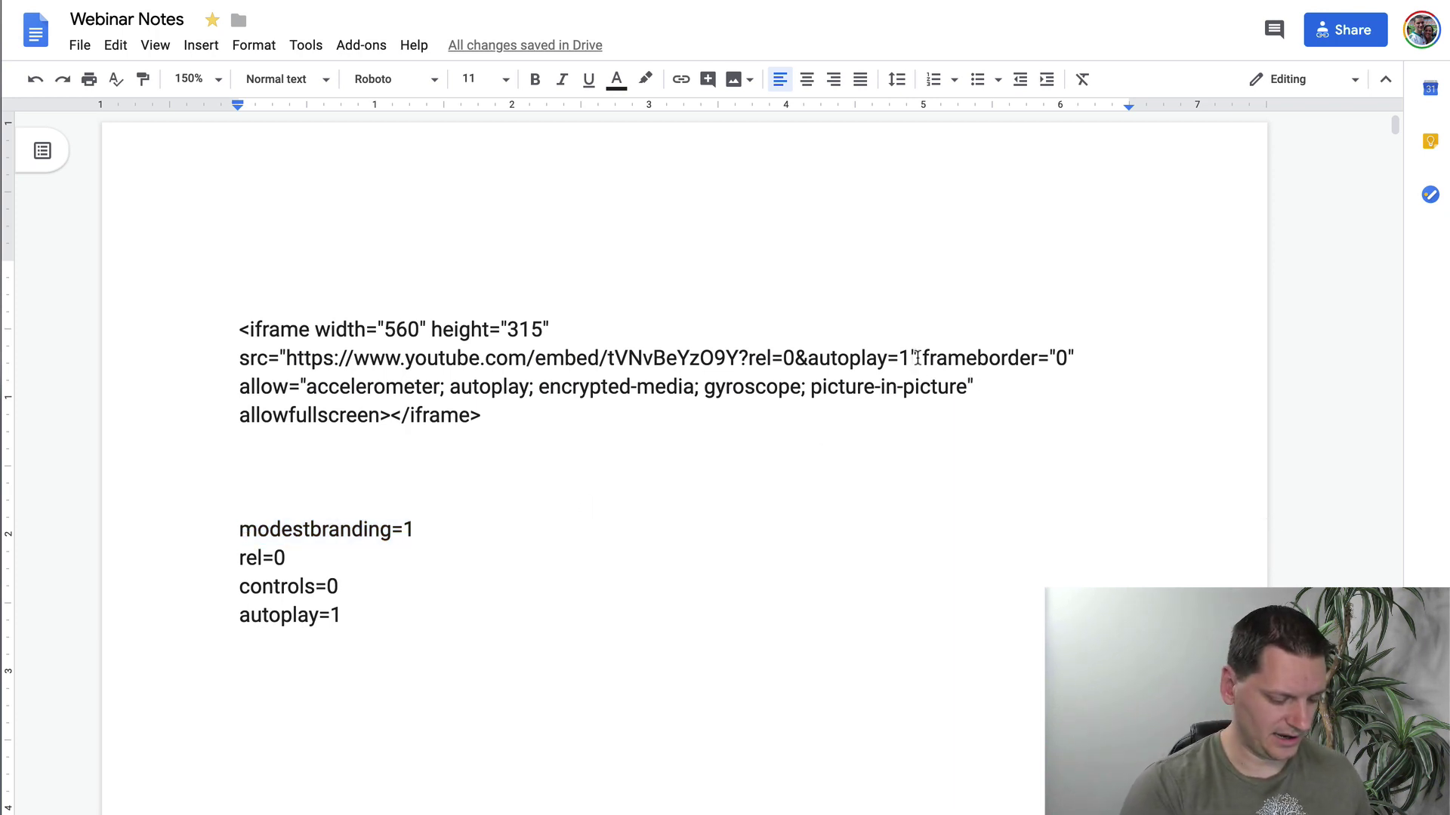
{"action": "type", "text": "&"}
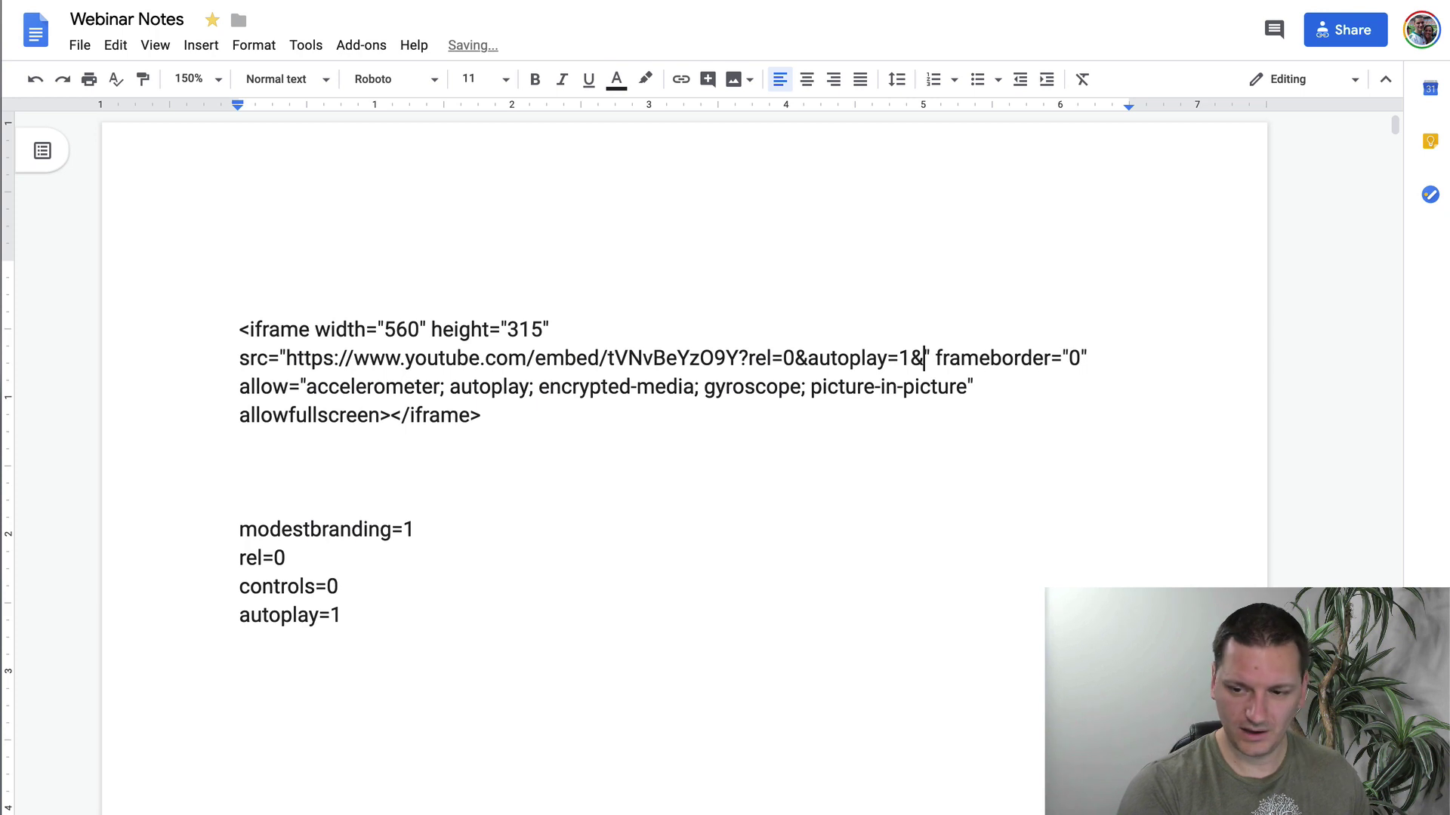
{"action": "key", "text": "ctrl+v"}
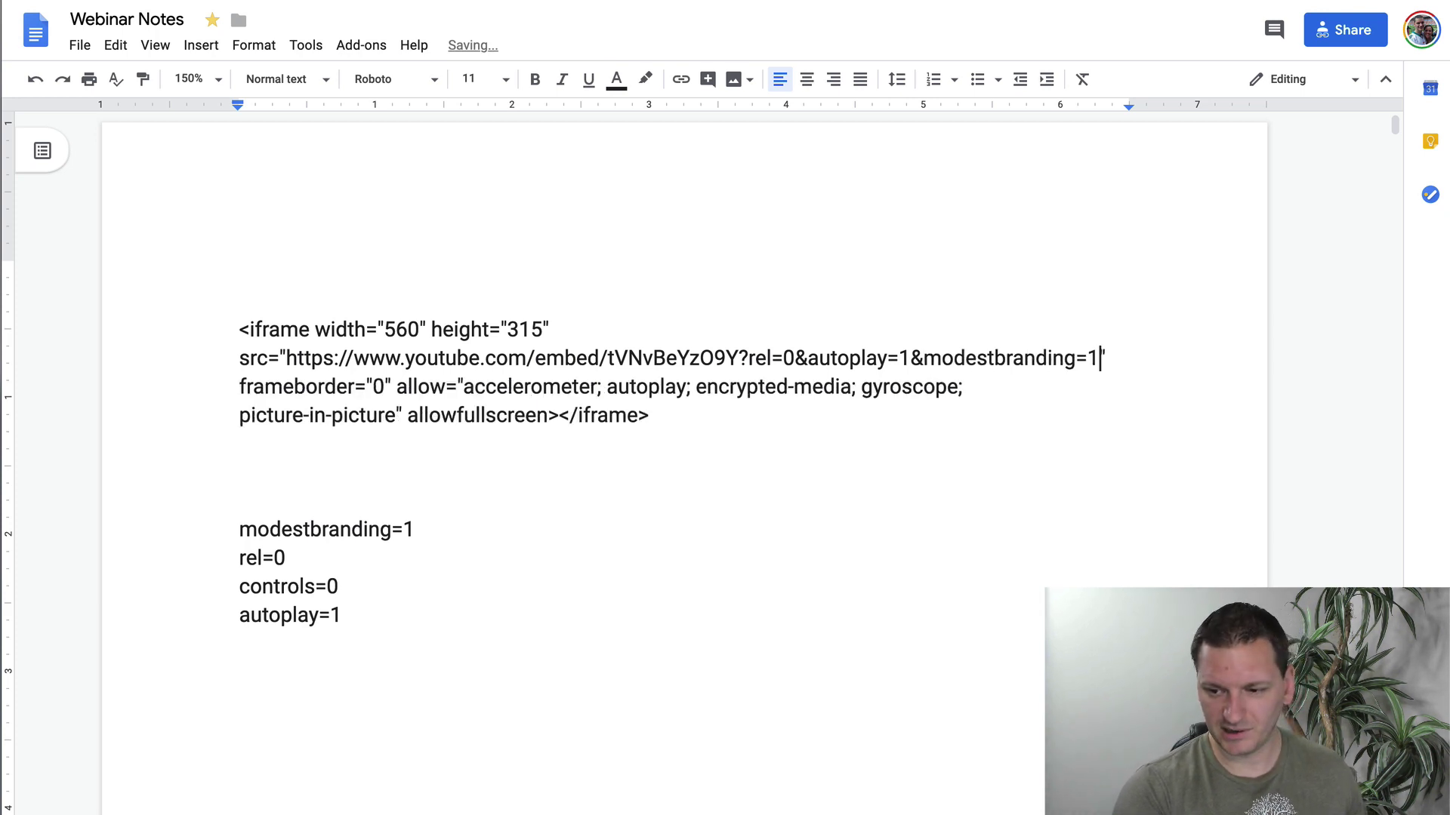
{"action": "left_click", "coordinate": [967, 387]}
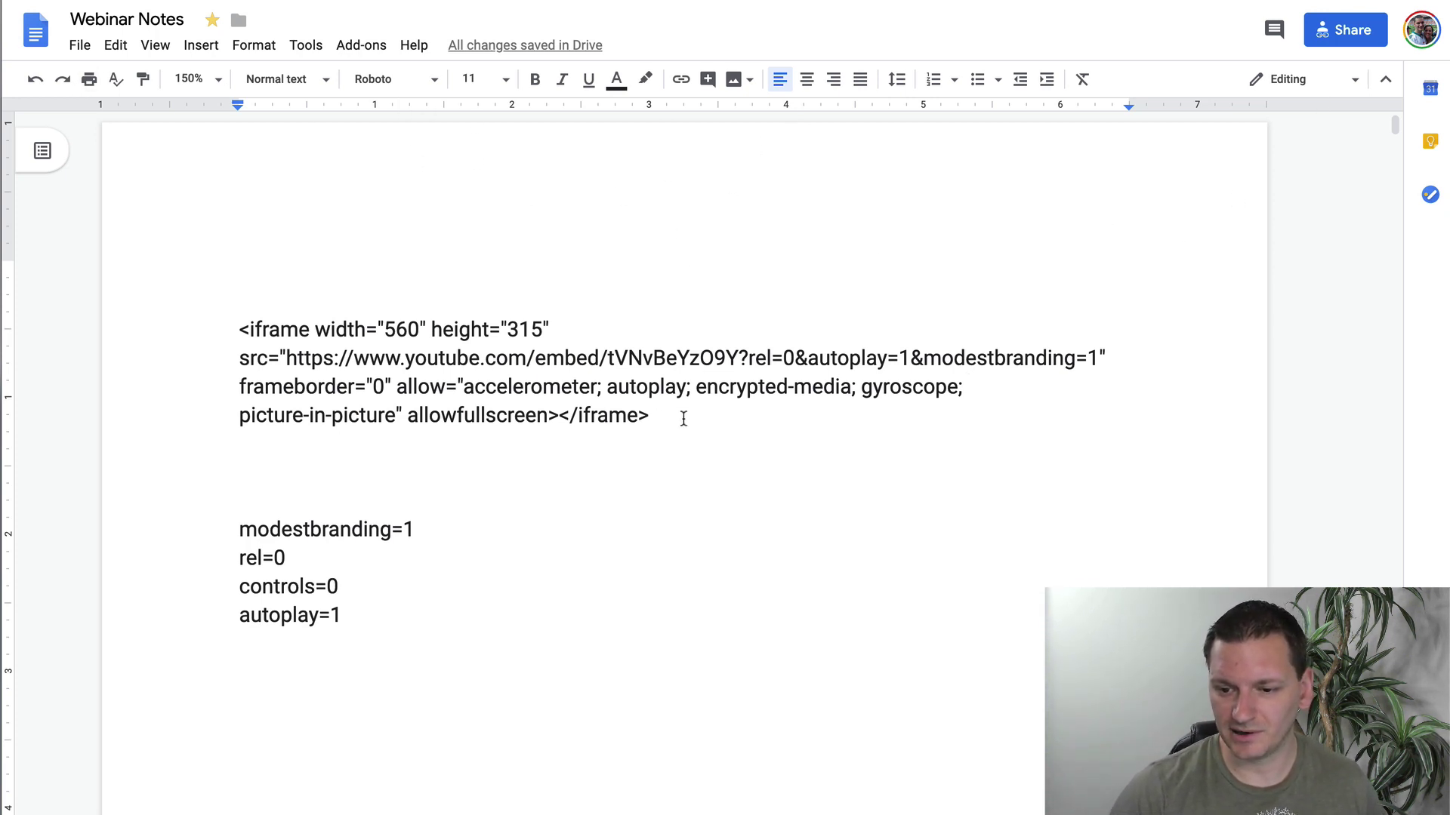
{"action": "left_click_drag", "start_coordinate": [684, 419], "coordinate": [239, 336]}
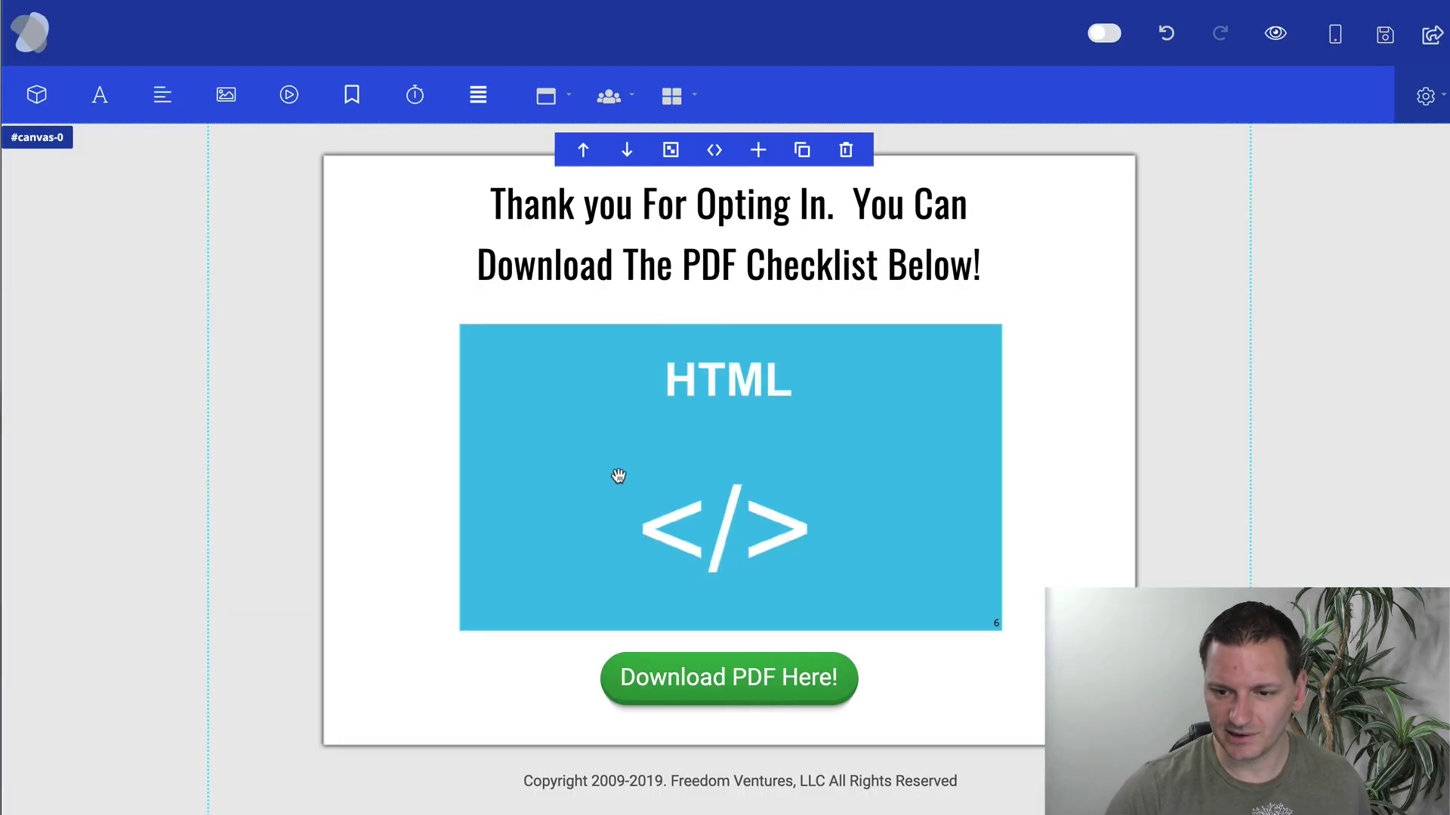
Open the HTML video box's custom code and select all of the old embed code
{"action": "left_click", "coordinate": [615, 475]}
{"action": "left_click", "coordinate": [891, 428]}
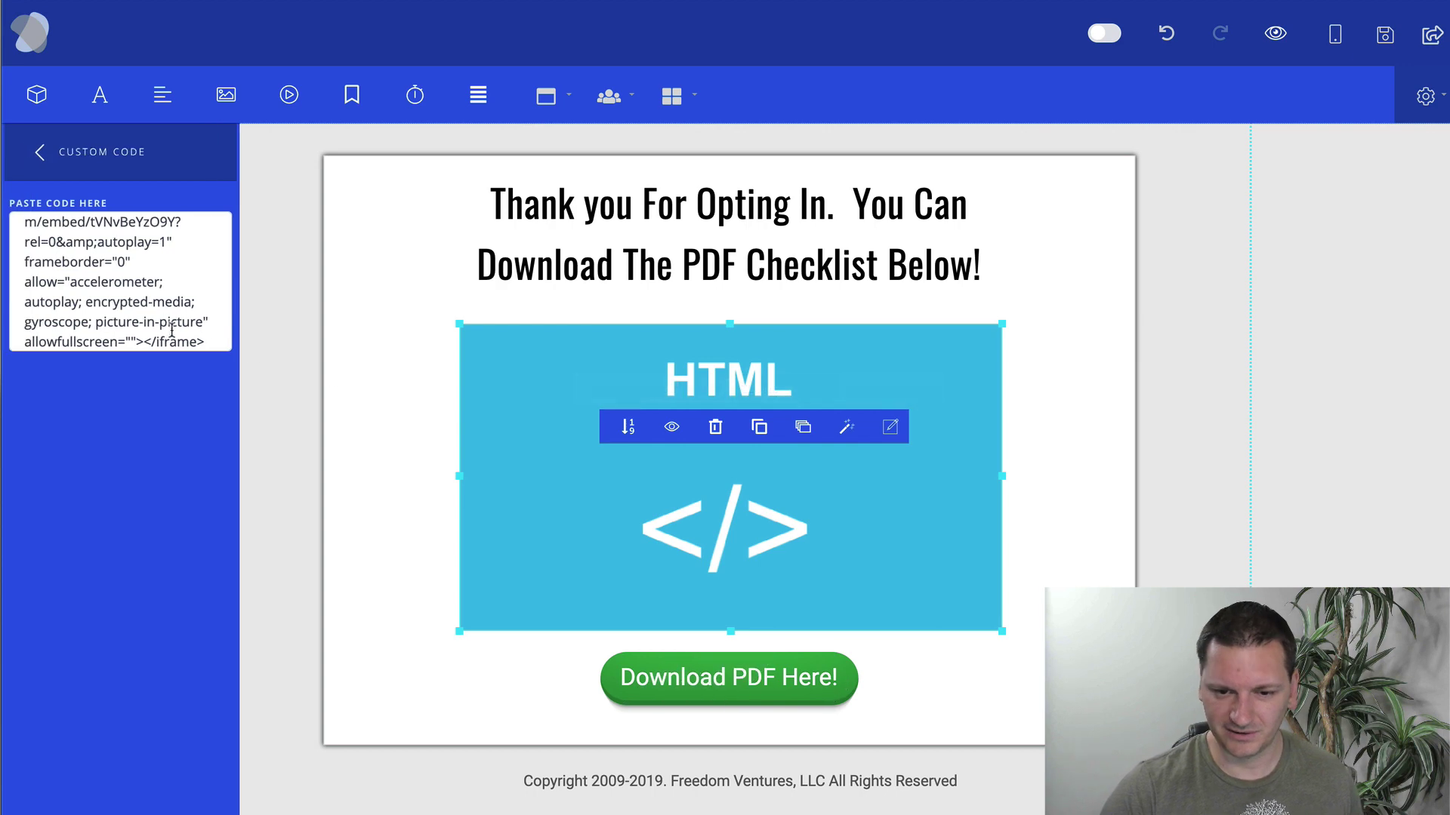
{"action": "left_click", "coordinate": [166, 314]}
{"action": "key", "text": "ctrl+a"}
Paste the modestbranding iframe into the HTML box, save, and preview the playing video
{"action": "key", "text": "ctrl+v"}
{"action": "left_click", "coordinate": [260, 332]}
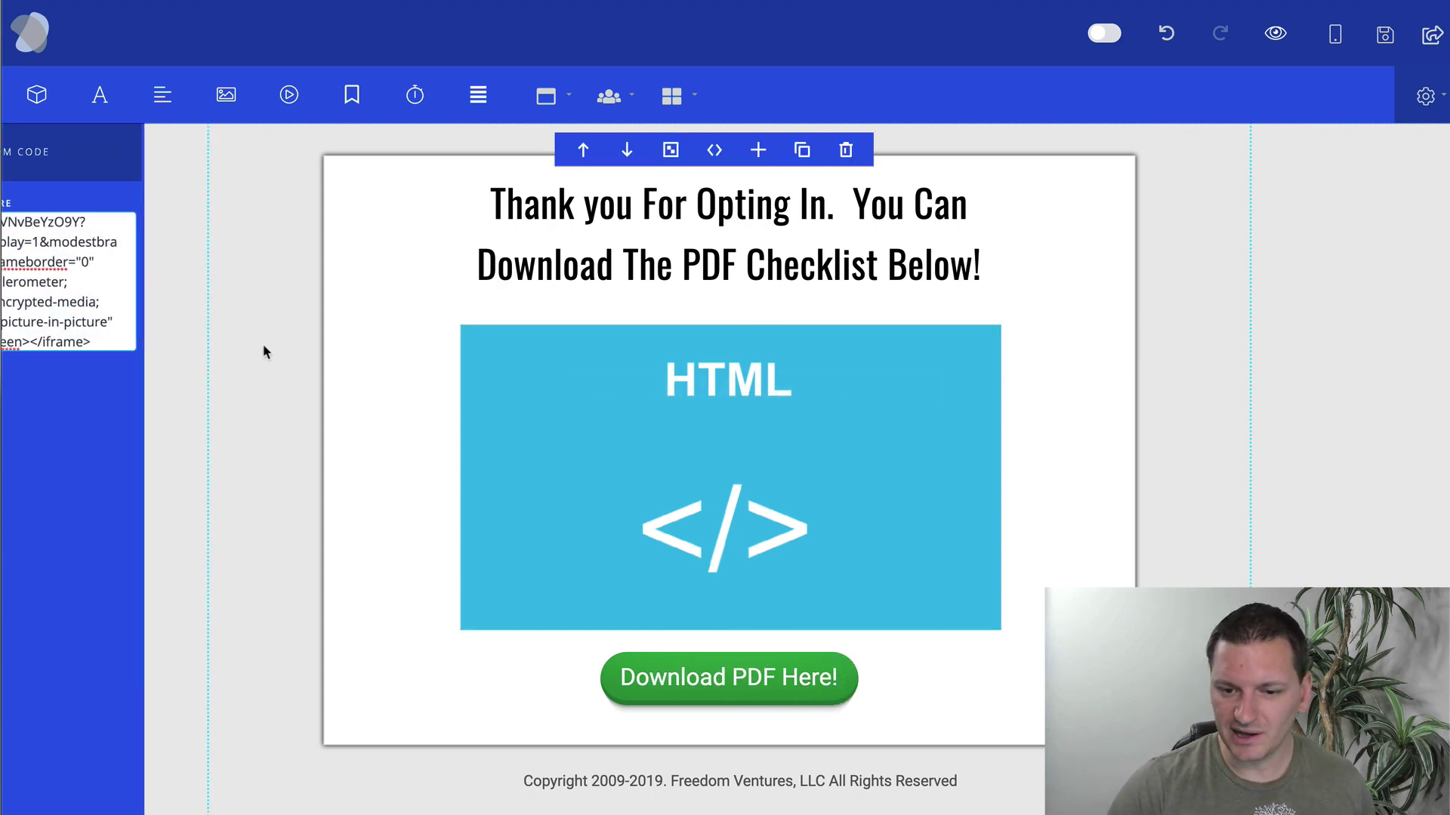
{"action": "left_click", "coordinate": [1389, 36]}
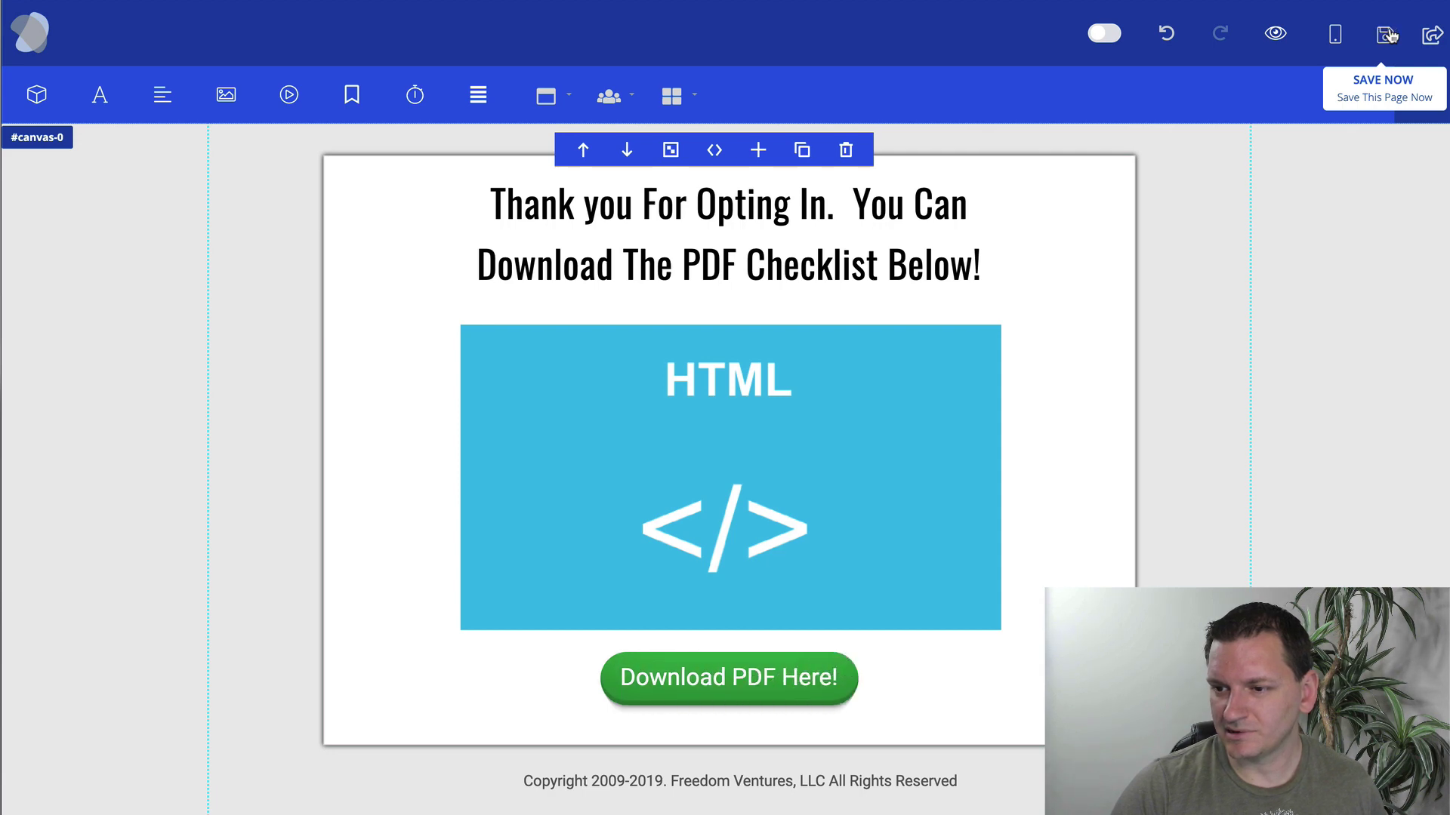
{"action": "left_click", "coordinate": [1276, 36]}
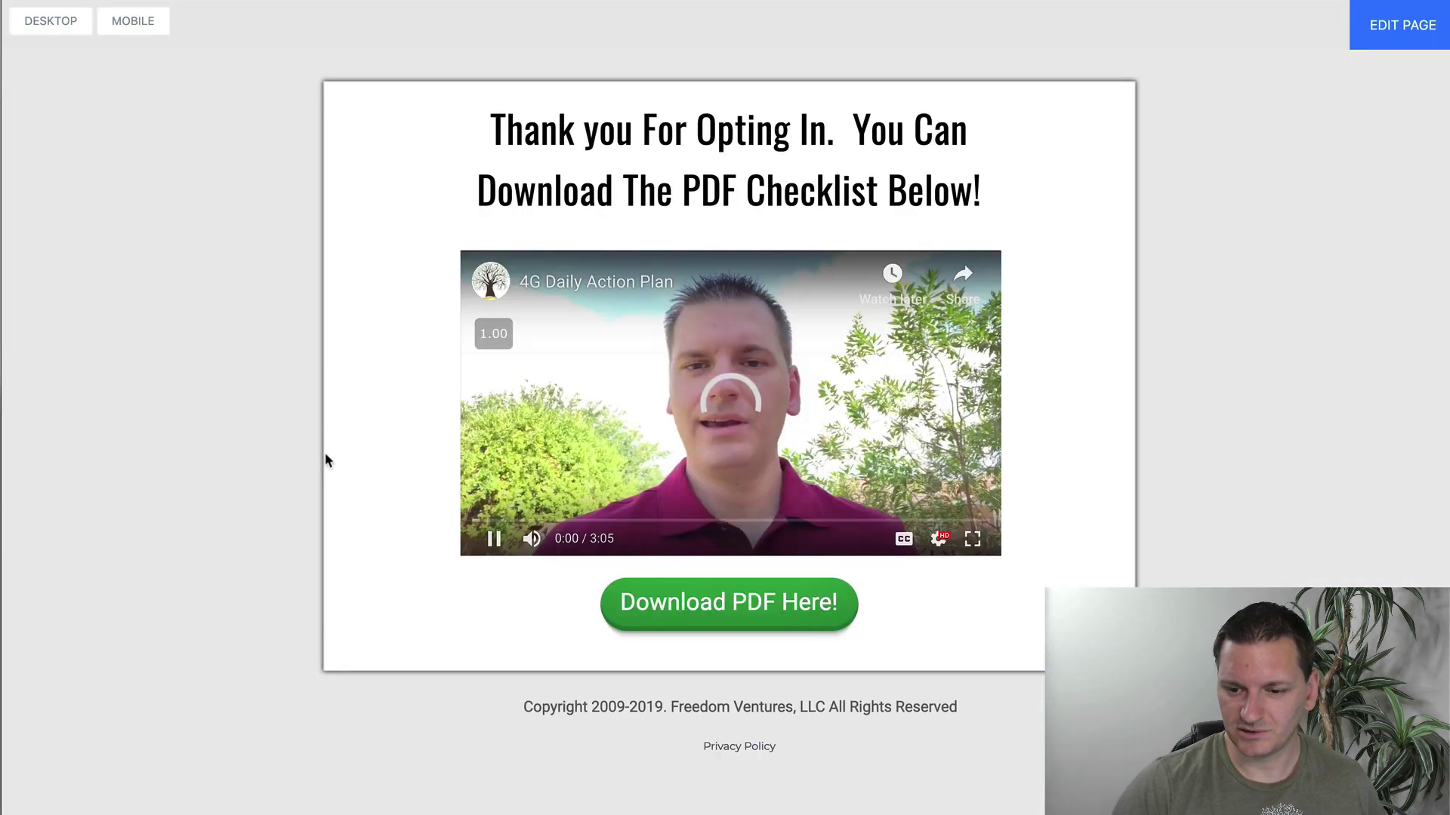
{"action": "left_click", "coordinate": [494, 538]}
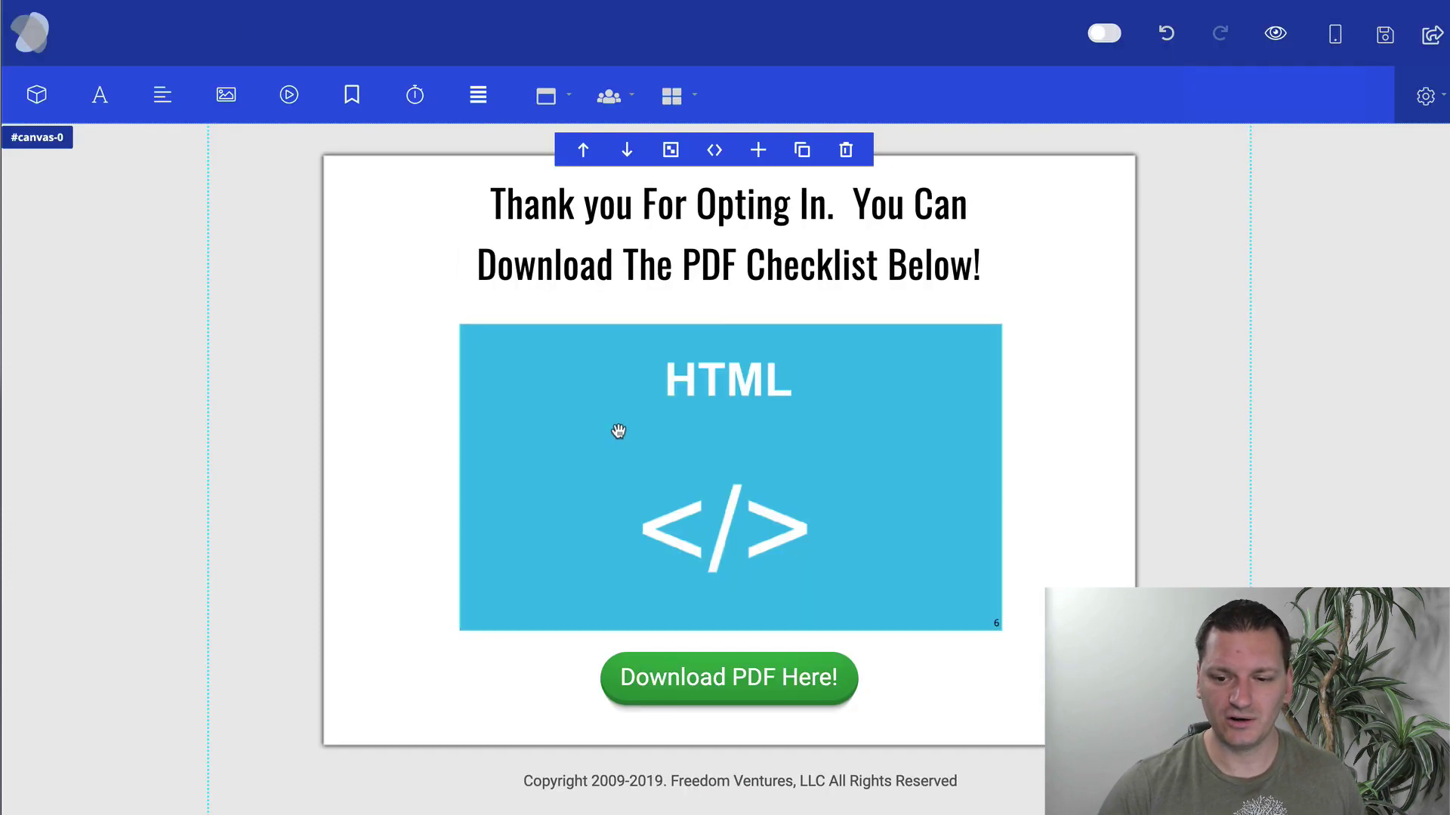
Append '&controls=0' after modestbranding=1 in the HTML box's YouTube embed code
{"action": "left_click", "coordinate": [848, 424]}
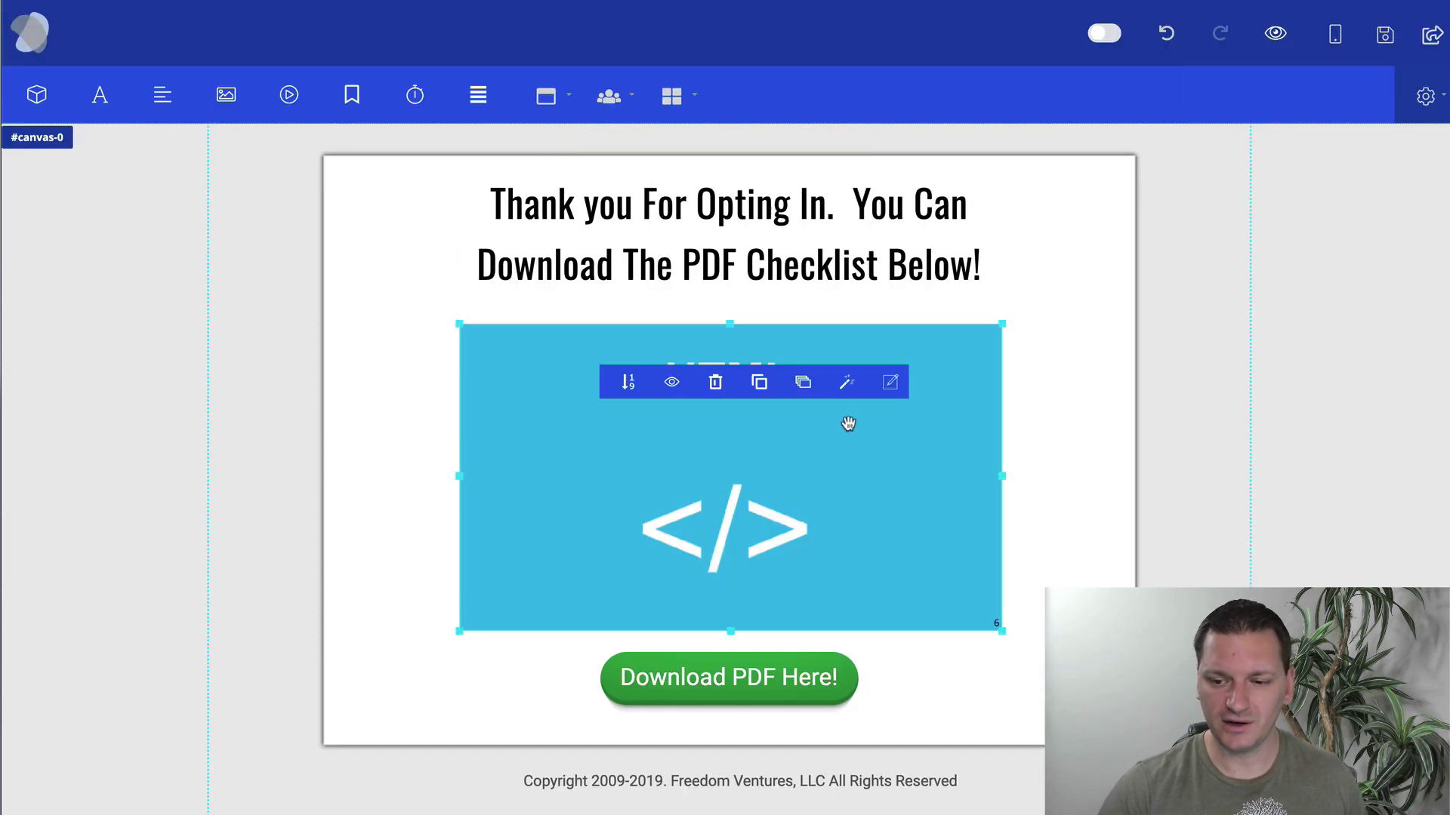
{"action": "left_click", "coordinate": [888, 385]}
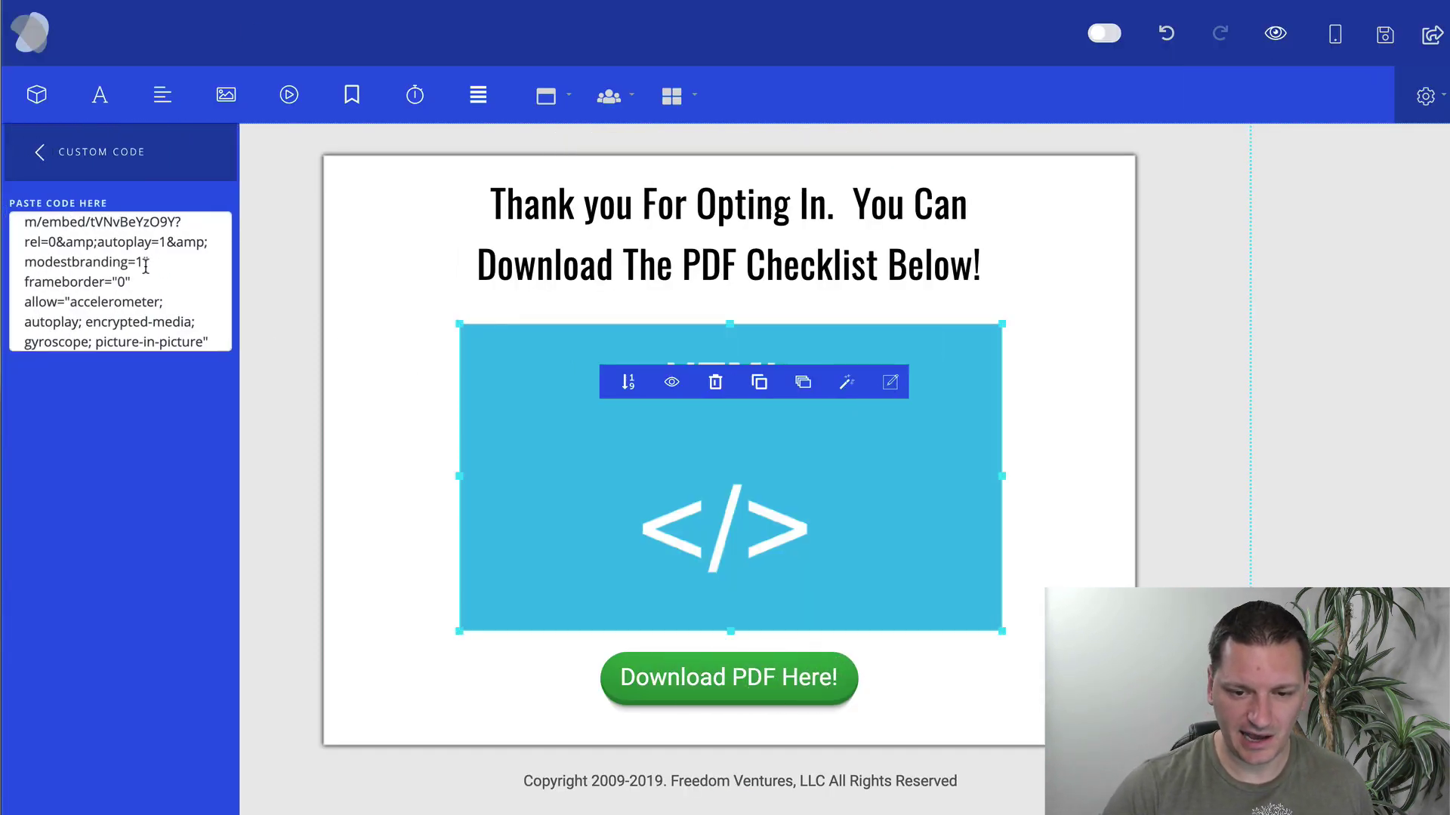
{"action": "left_click", "coordinate": [143, 264]}
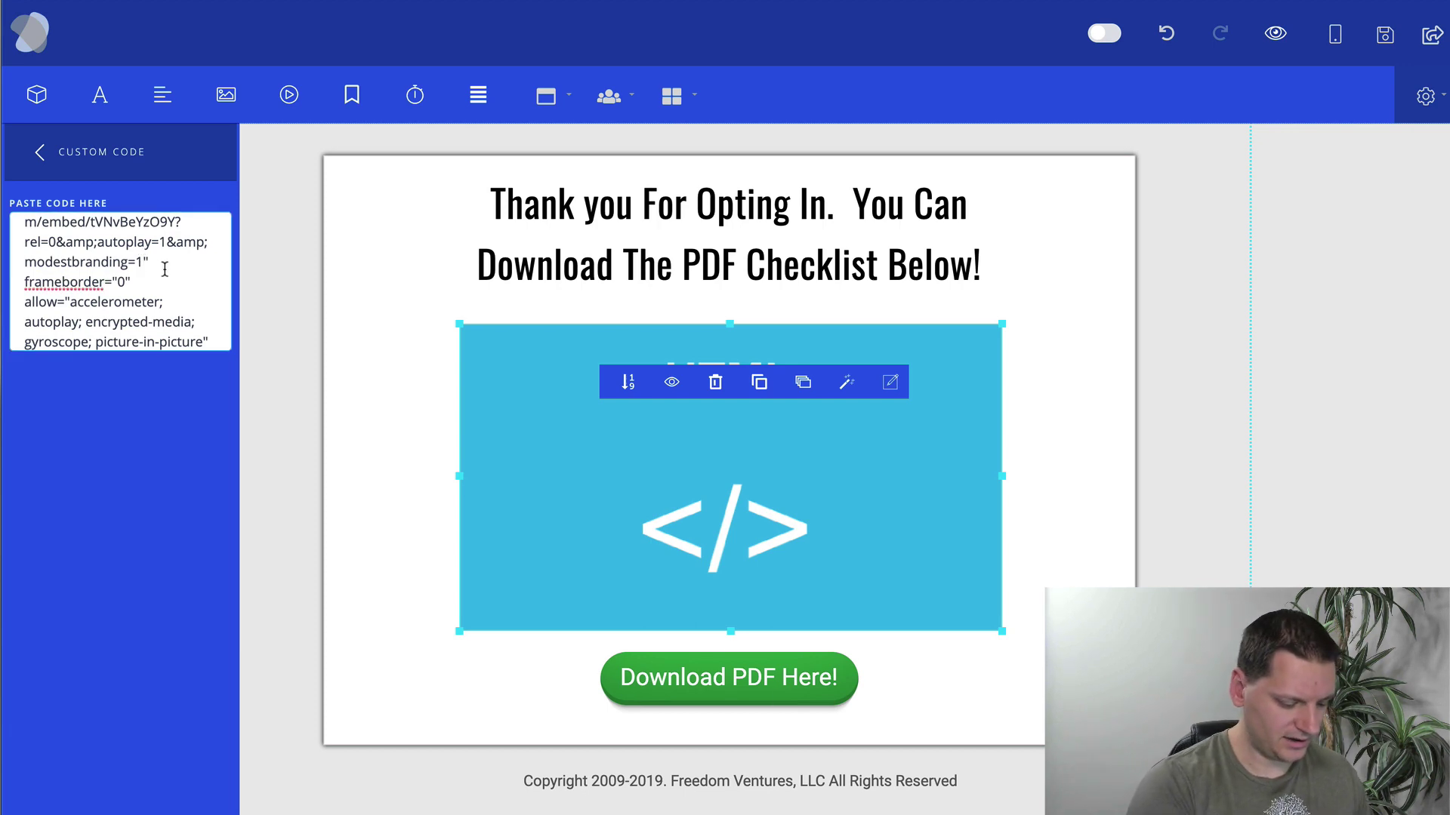
{"action": "type", "text": "&controls"}
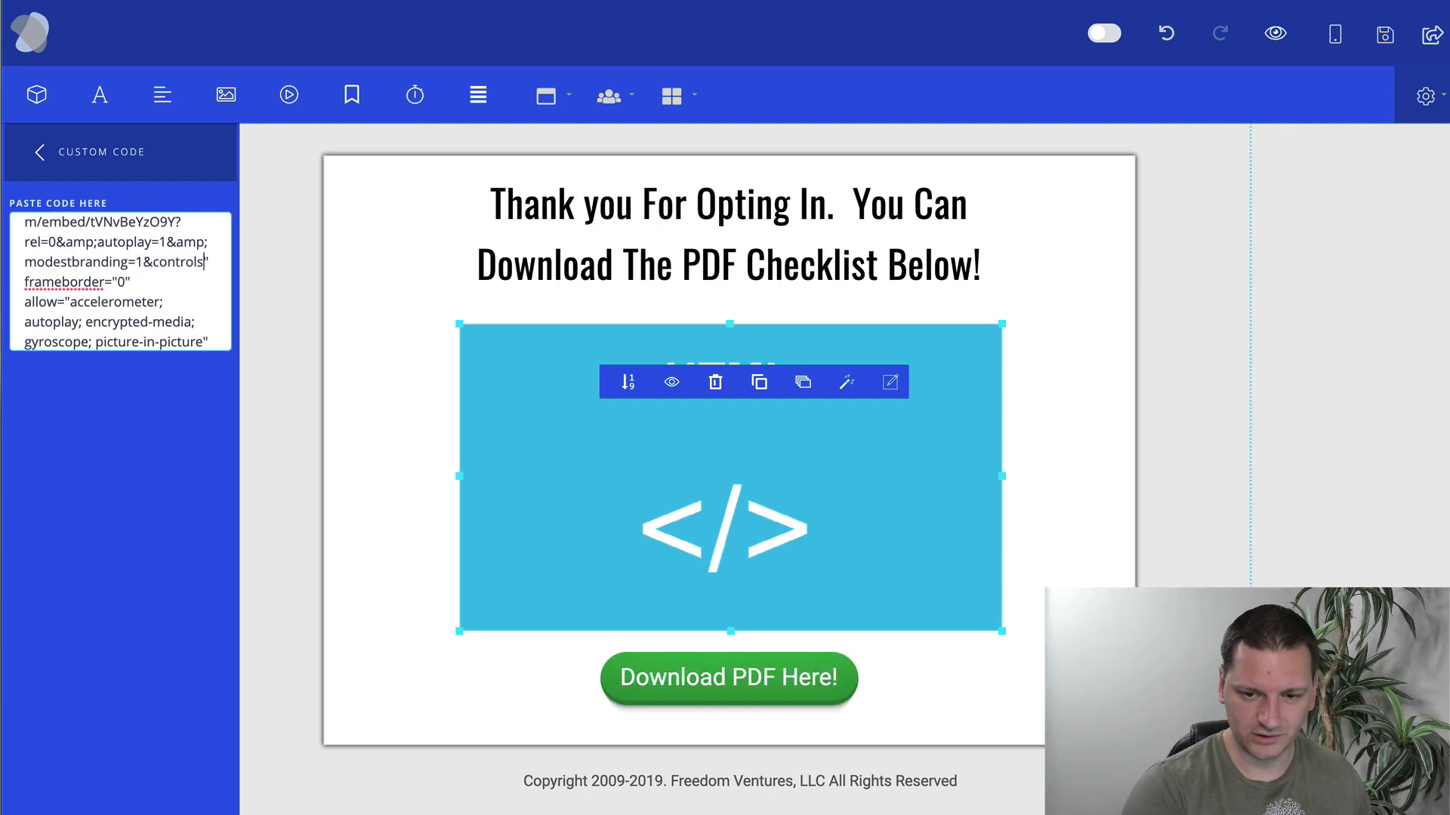
{"action": "type", "text": "=0"}
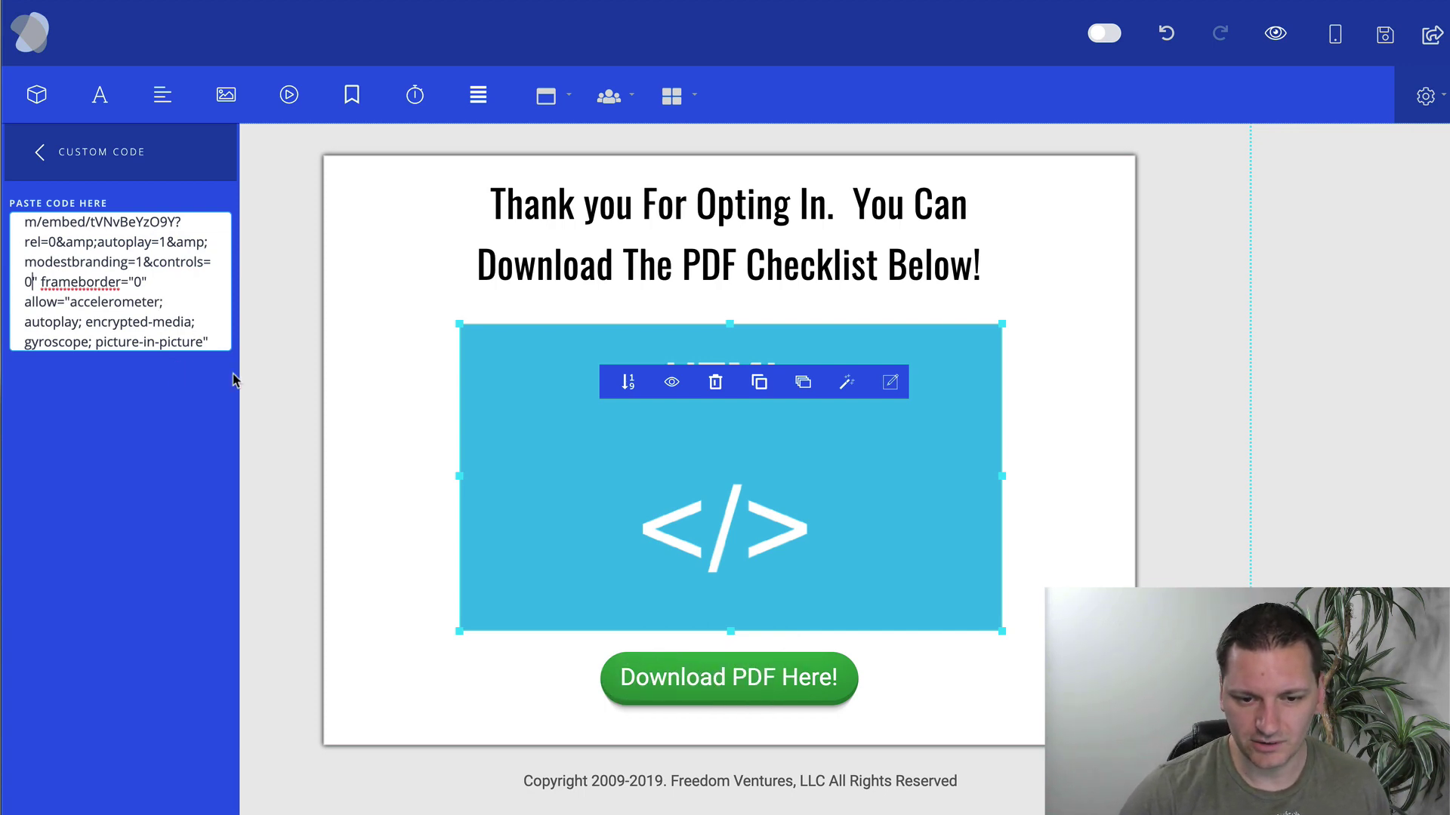
{"action": "left_click", "coordinate": [287, 380]}
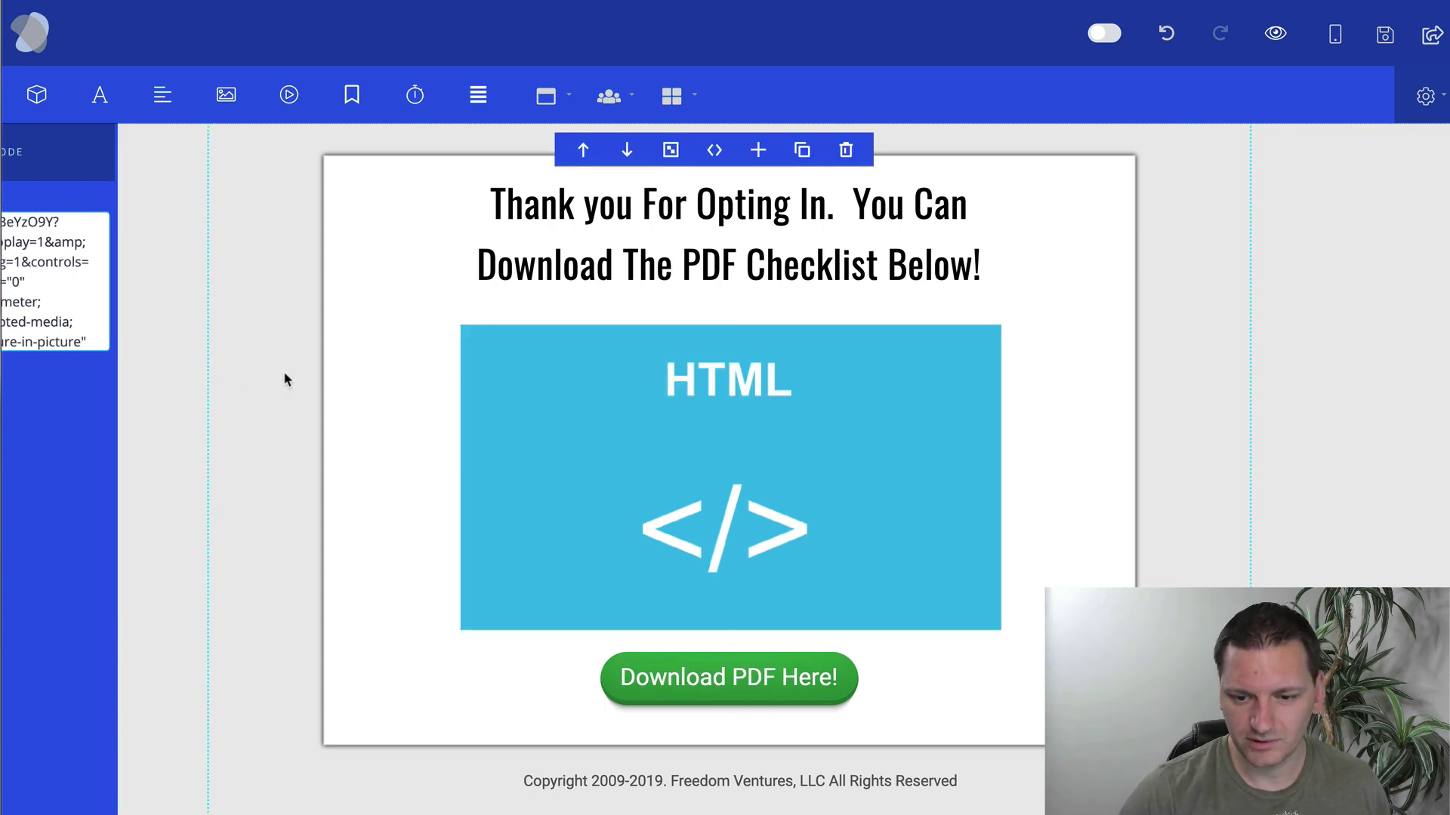
Save the thank-you page, preview it, and play the embedded YouTube video
{"action": "left_click", "coordinate": [1378, 41]}
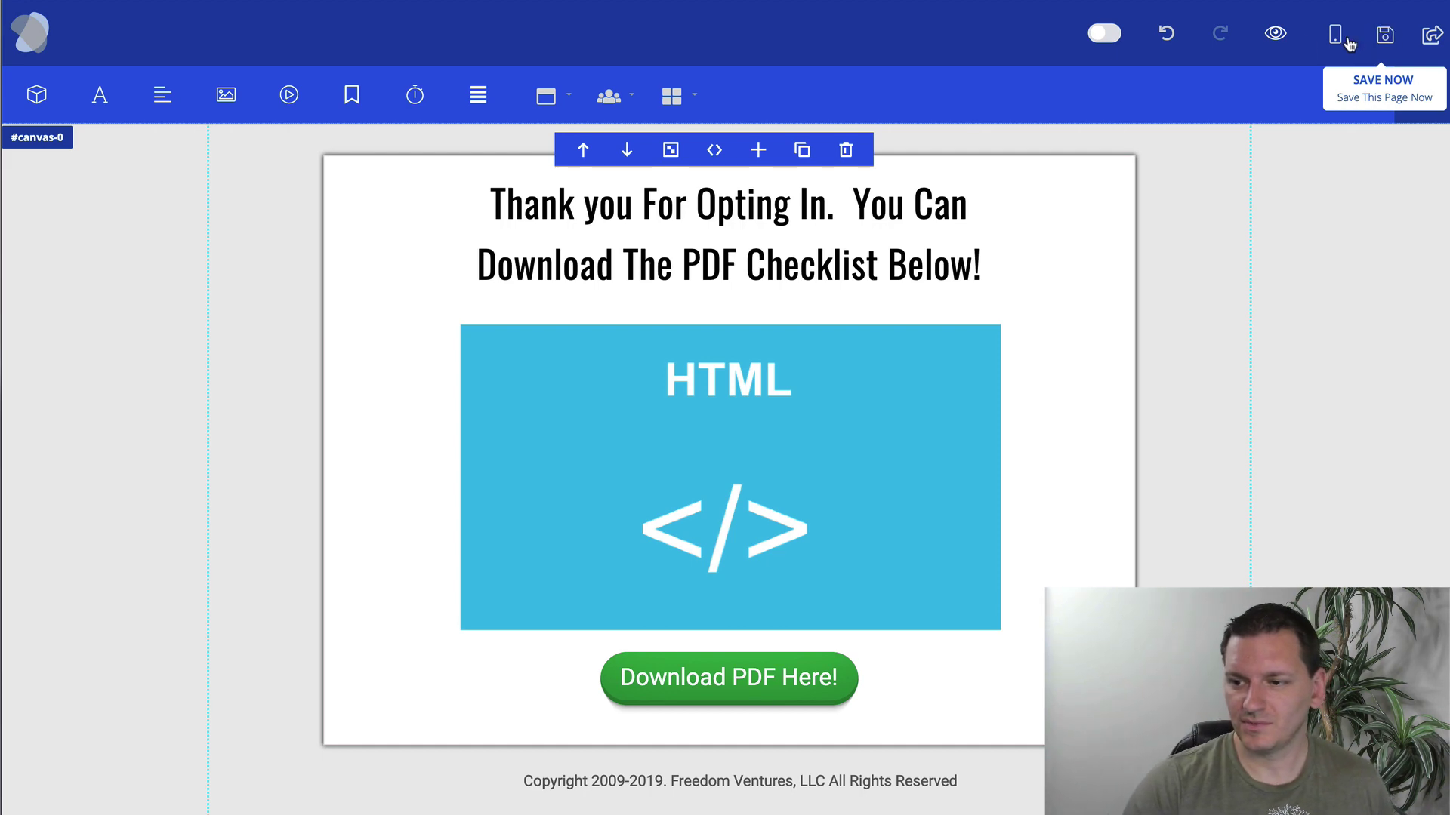
{"action": "left_click", "coordinate": [1274, 35]}
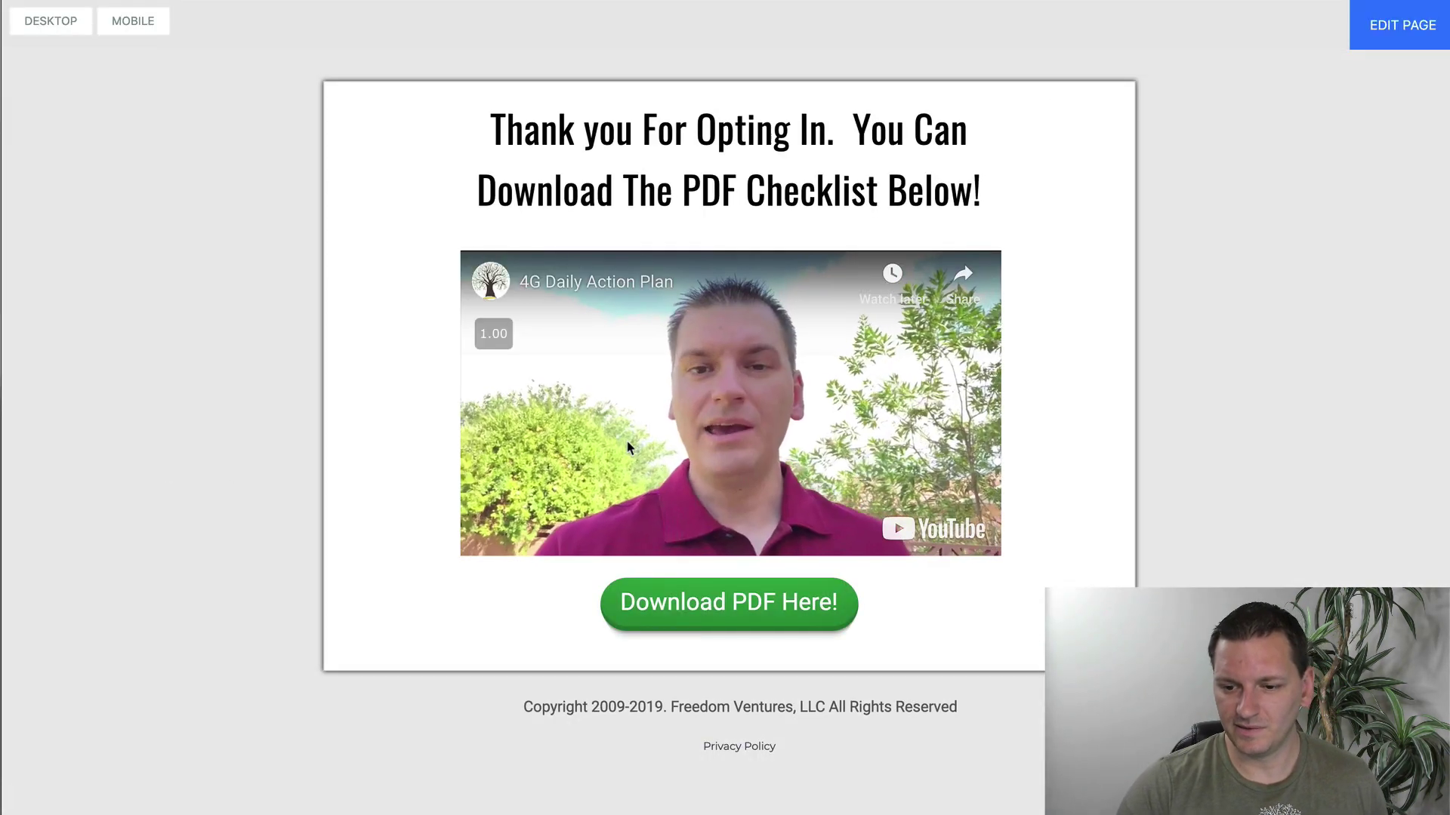
{"action": "left_click", "coordinate": [734, 465]}
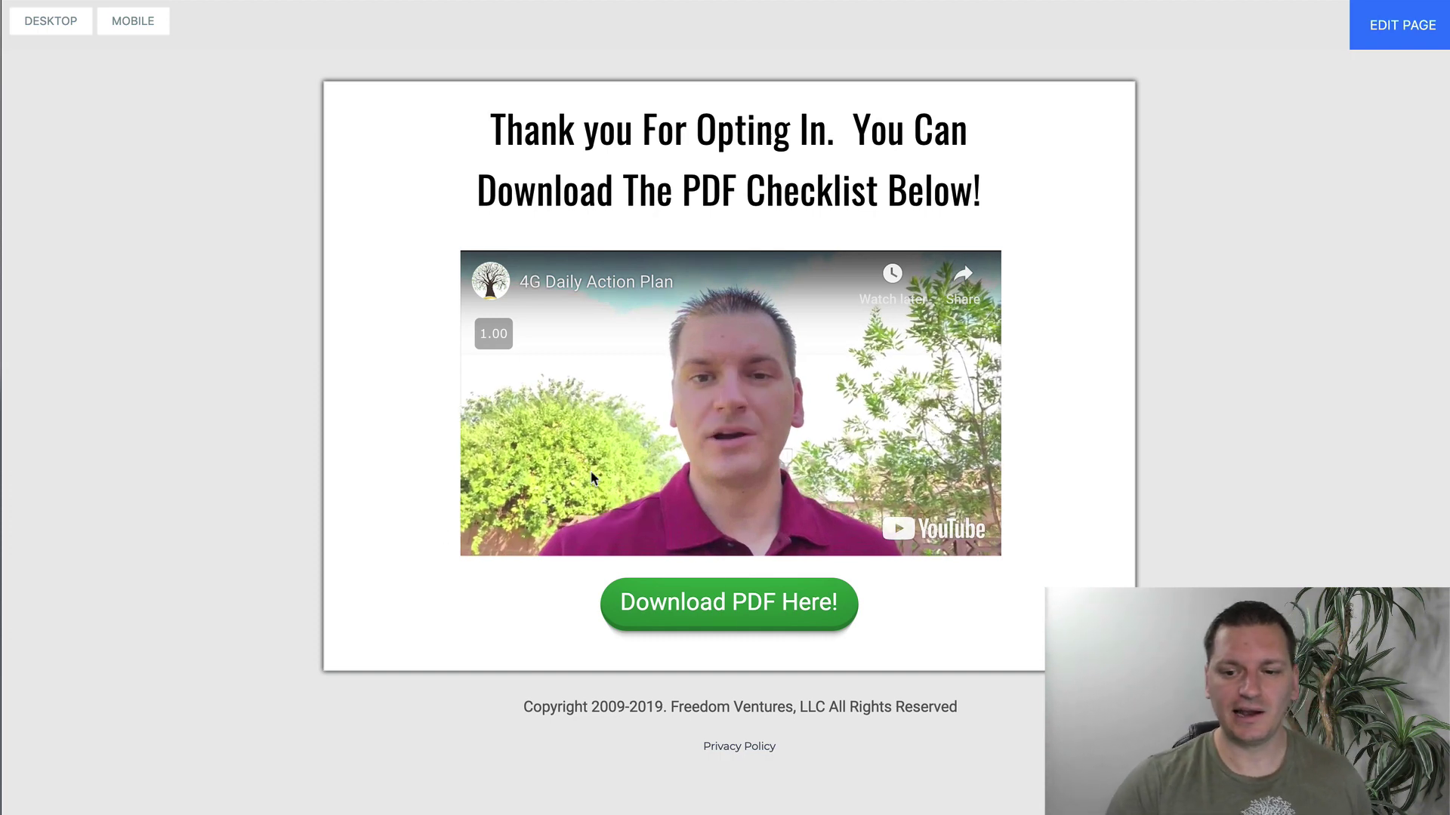
{"action": "mouse_move", "coordinate": [536, 281]}
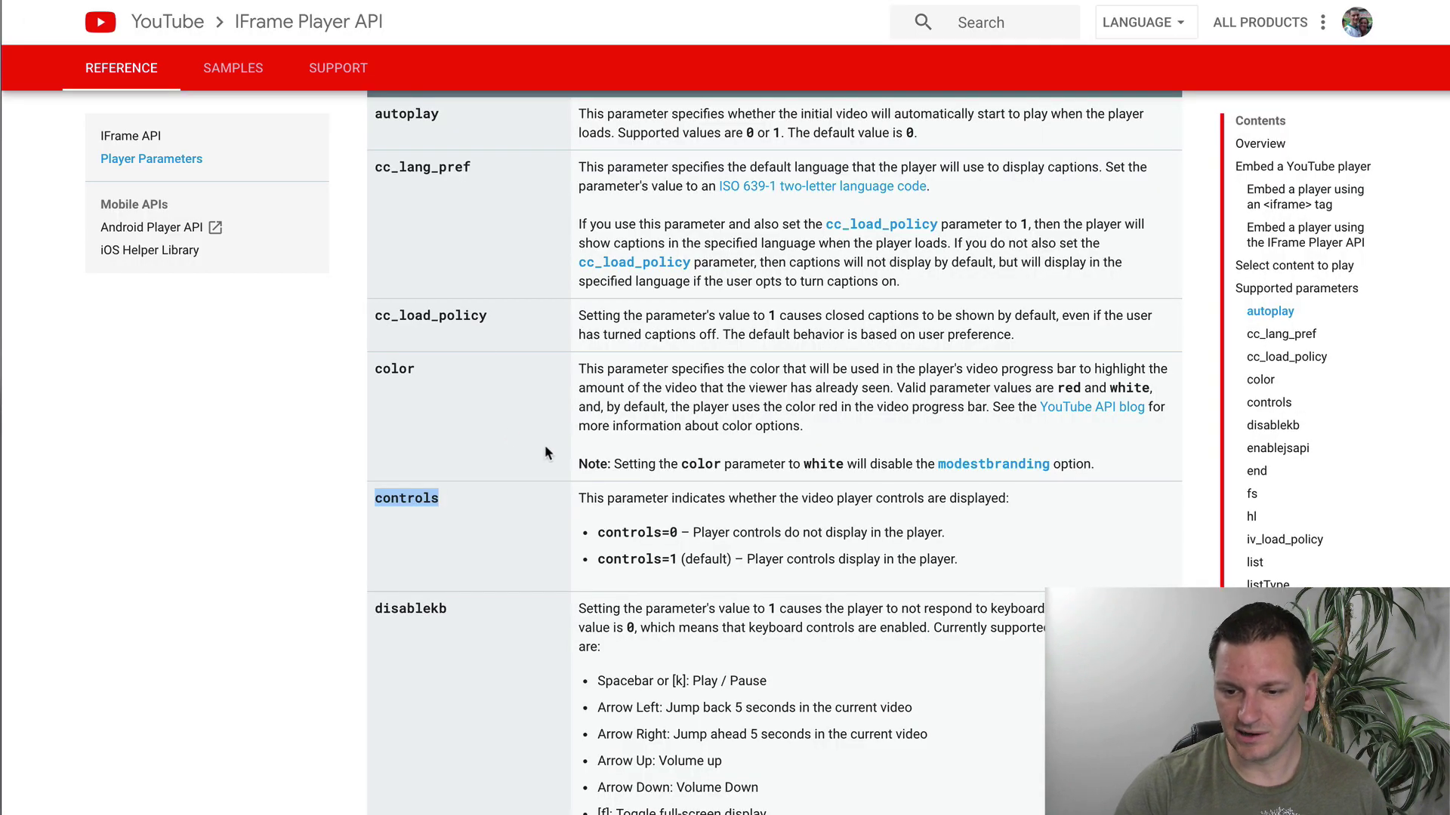
Find showinfo in Player Parameters, highlight its deprecation date and description, then return to Webinar Notes
{"action": "scroll", "coordinate": [545, 445], "scroll_direction": "down", "scroll_amount": 12}
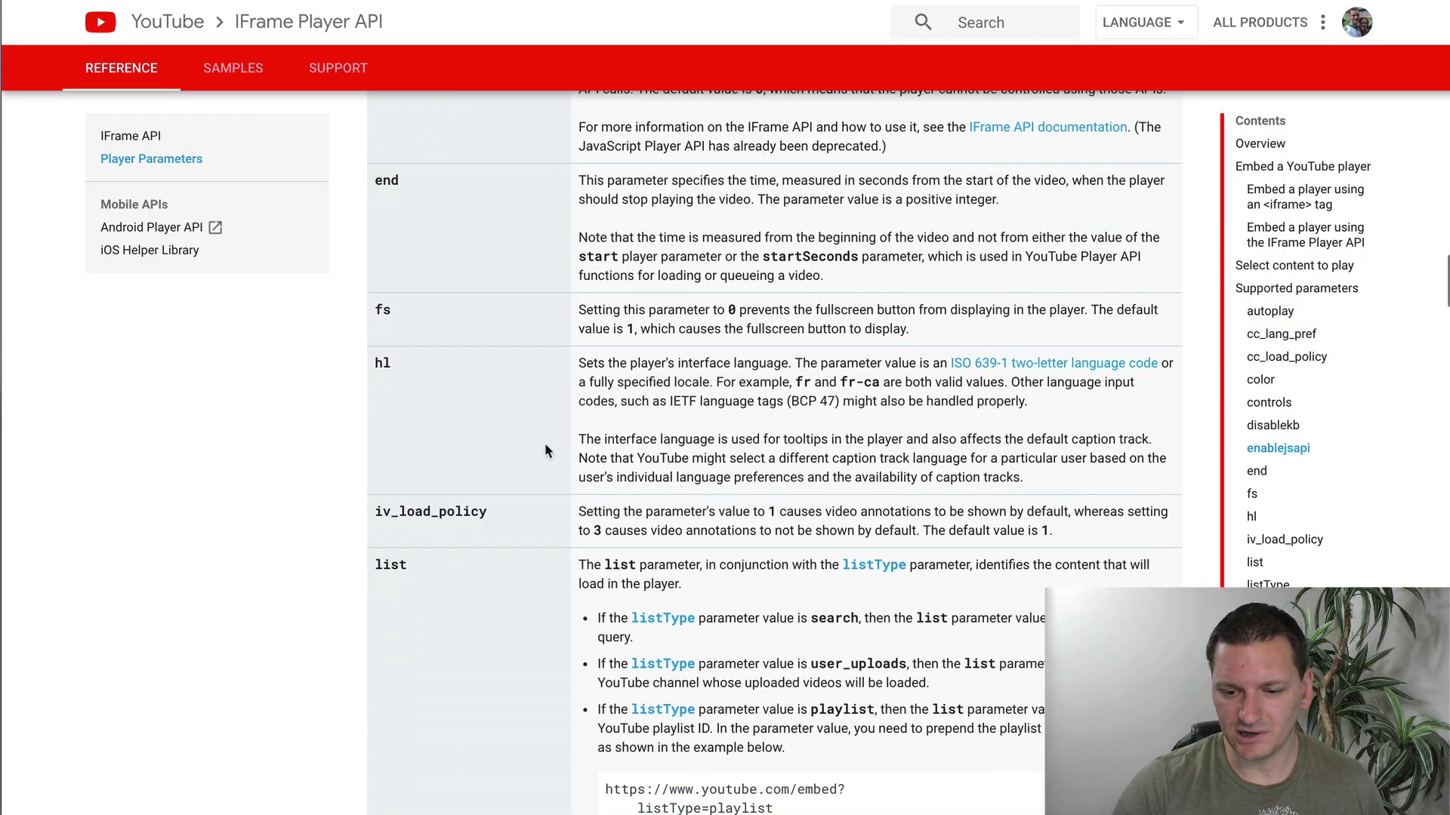
{"action": "scroll", "coordinate": [545, 445], "scroll_direction": "down", "scroll_amount": 15}
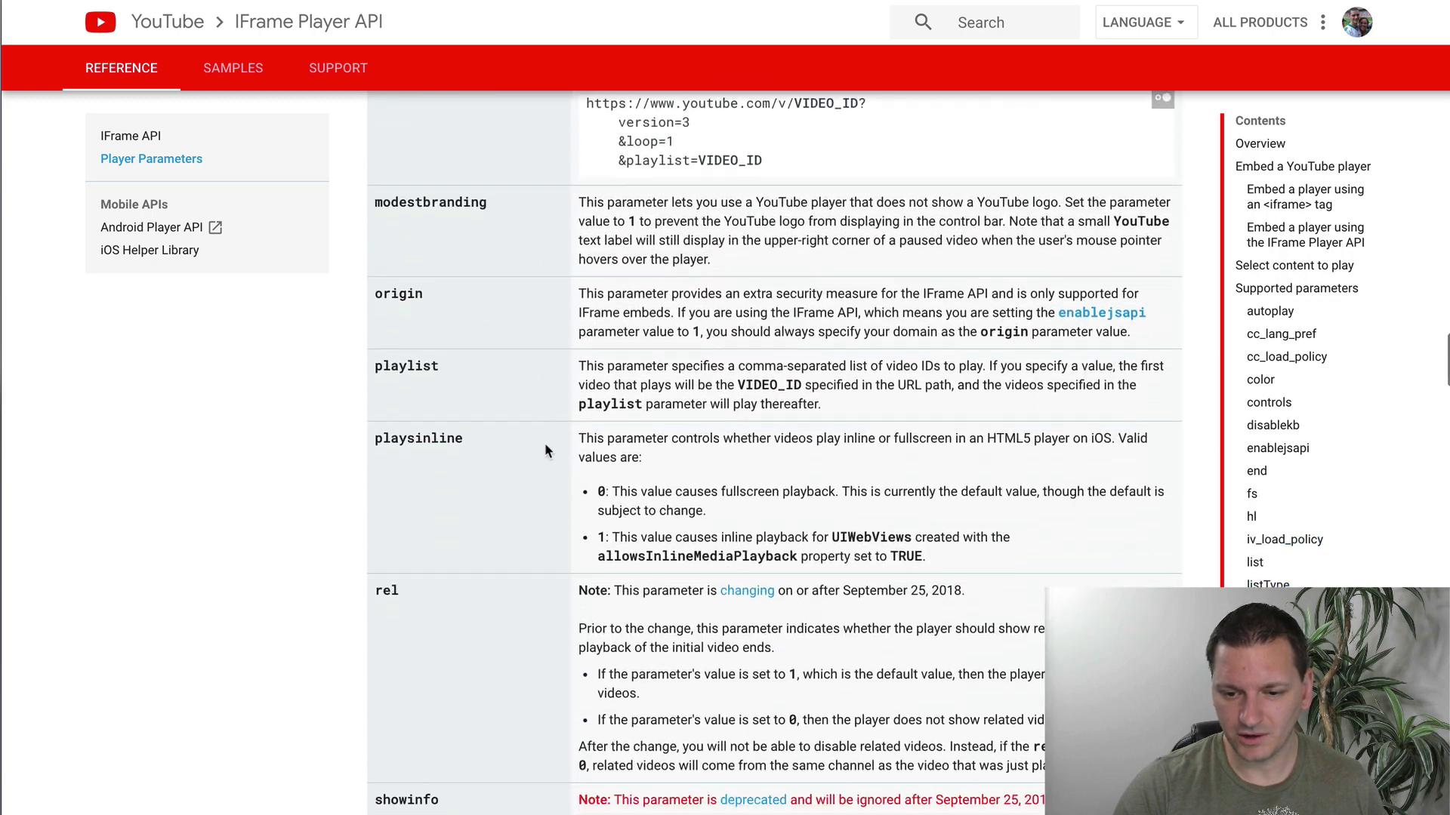
{"action": "scroll", "coordinate": [545, 444], "scroll_direction": "down", "scroll_amount": 5}
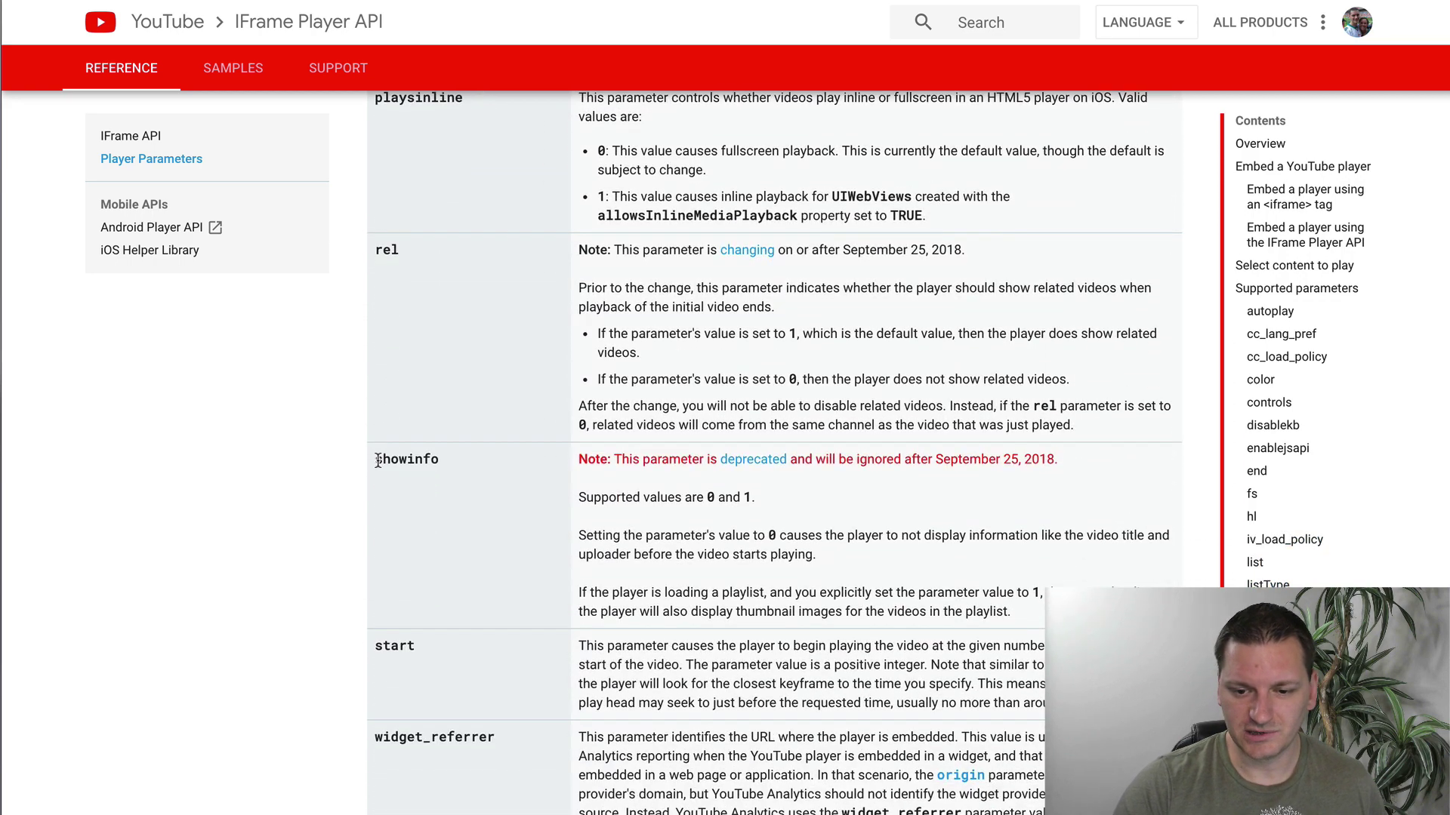
{"action": "left_click_drag", "start_coordinate": [378, 461], "coordinate": [452, 458]}
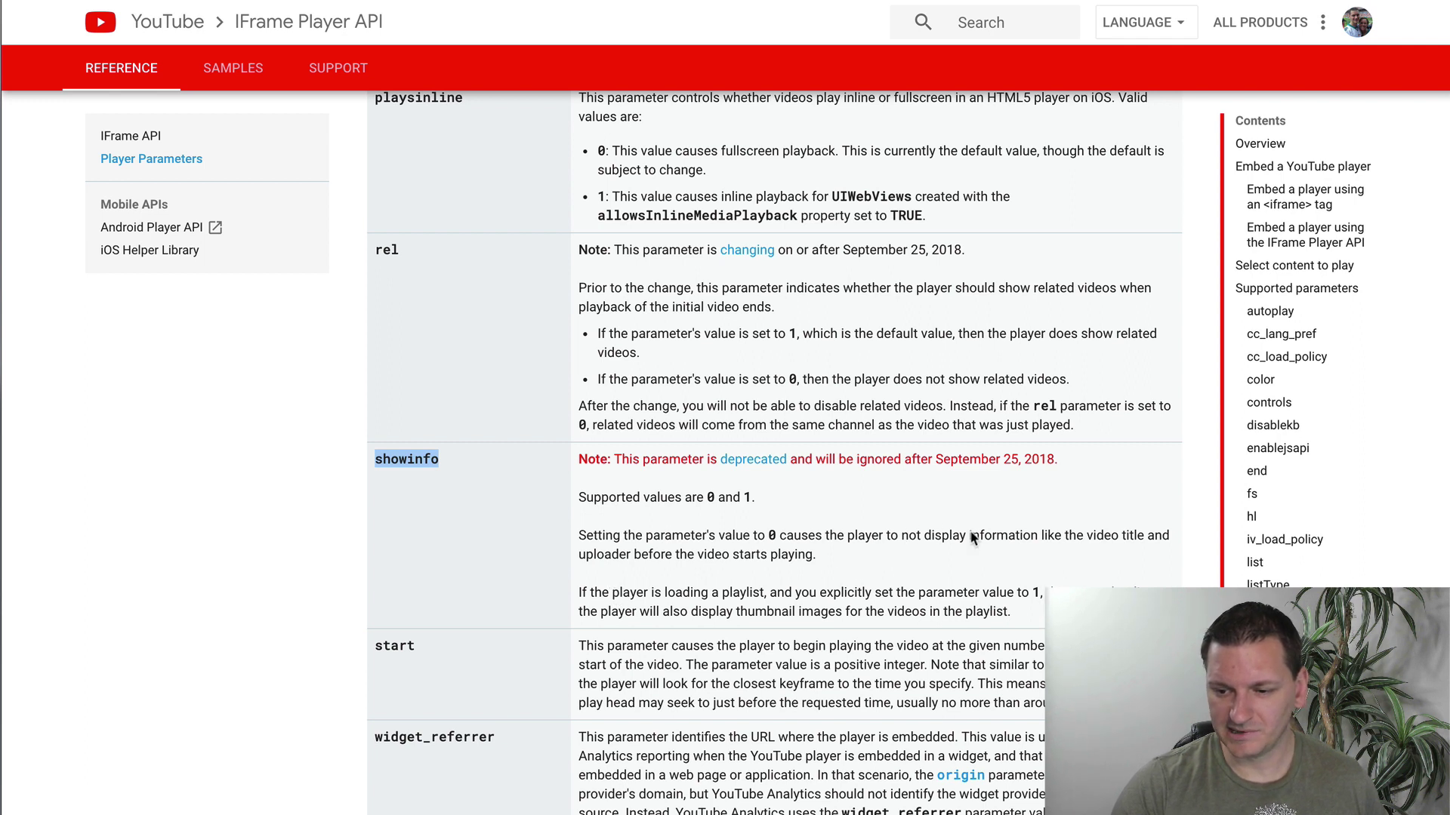
{"action": "left_click_drag", "start_coordinate": [644, 459], "coordinate": [1051, 460]}
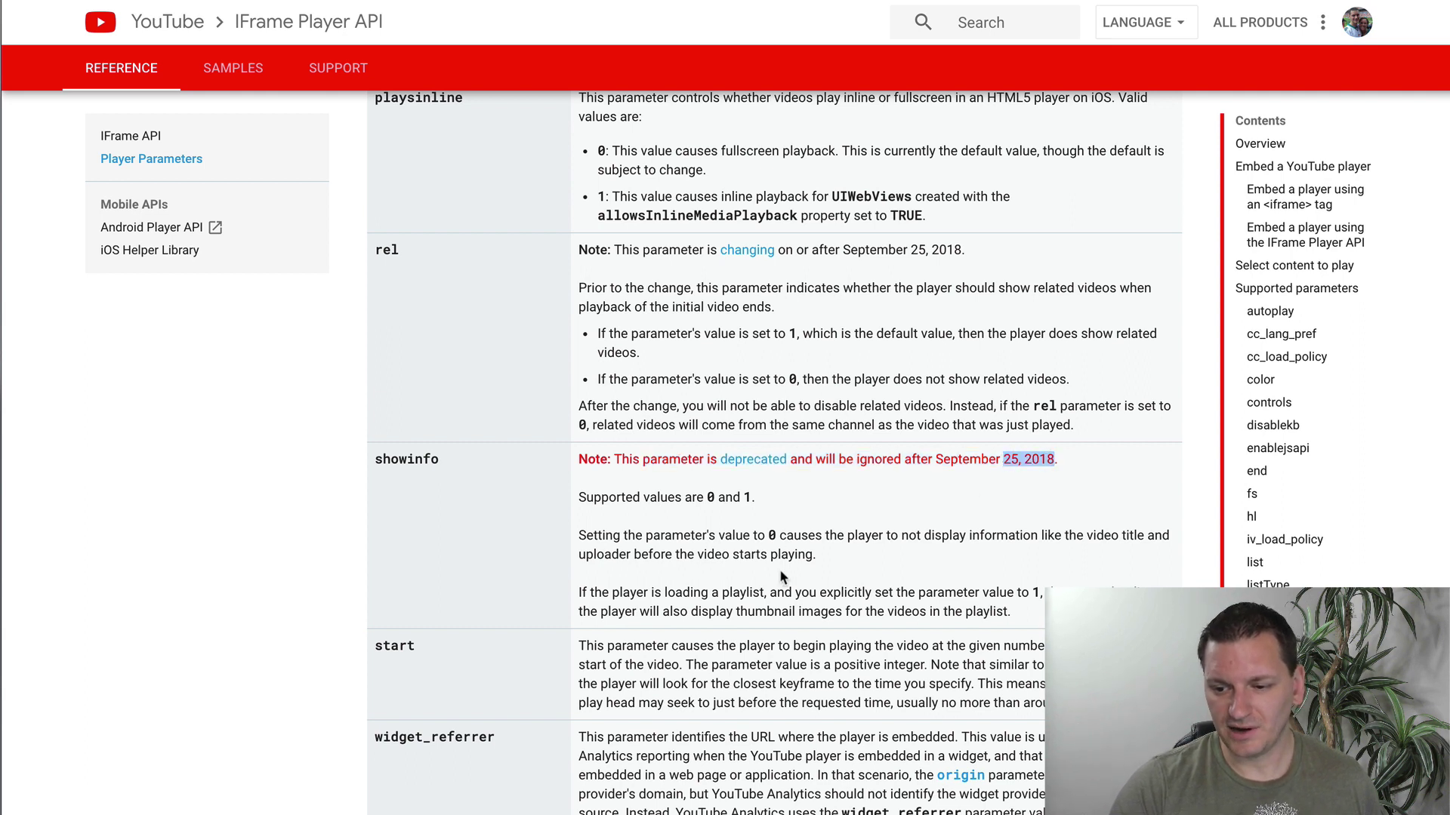
{"action": "left_click_drag", "start_coordinate": [593, 520], "coordinate": [1042, 615]}
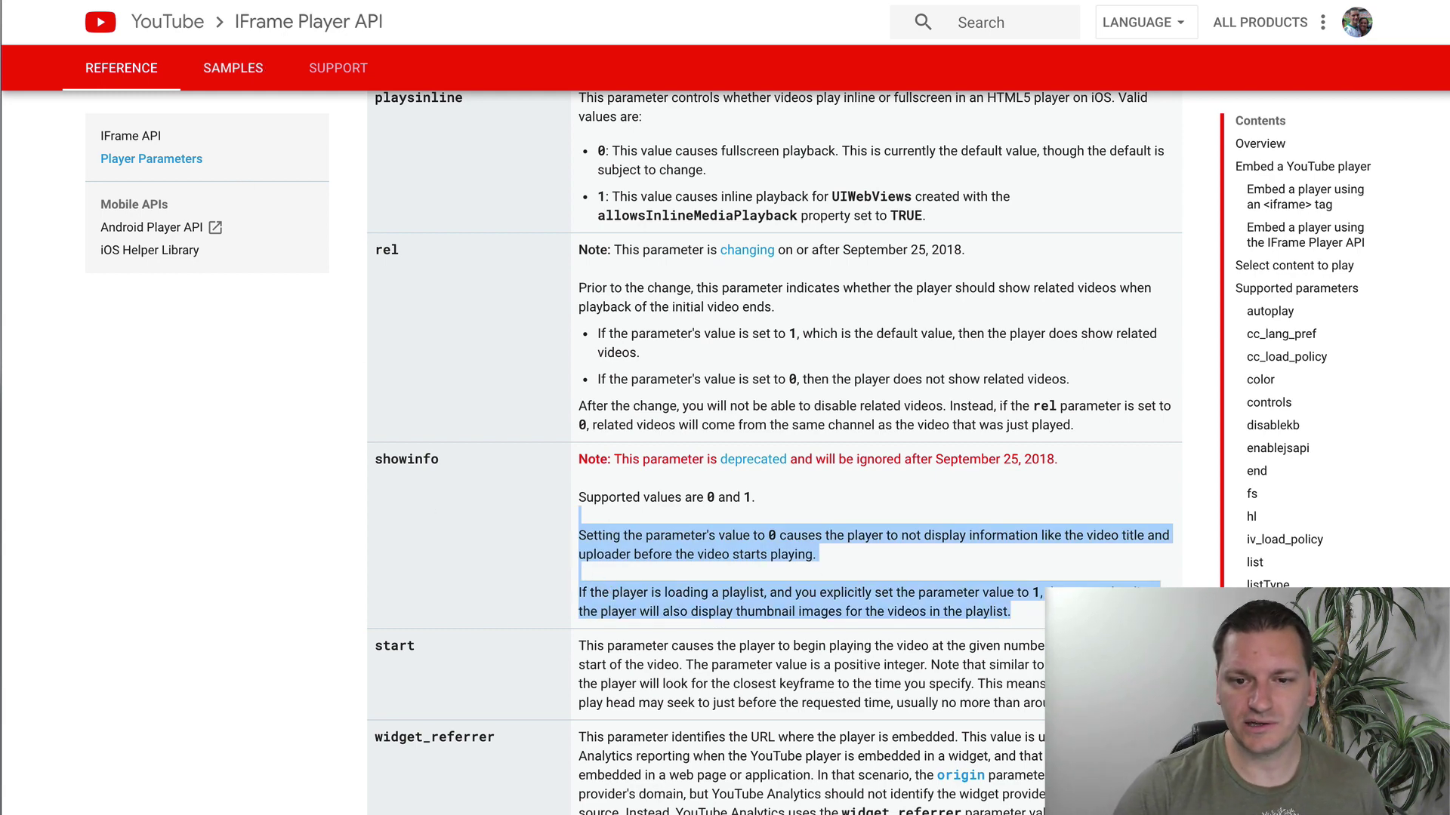
{"action": "key", "text": "ctrl+Tab"}
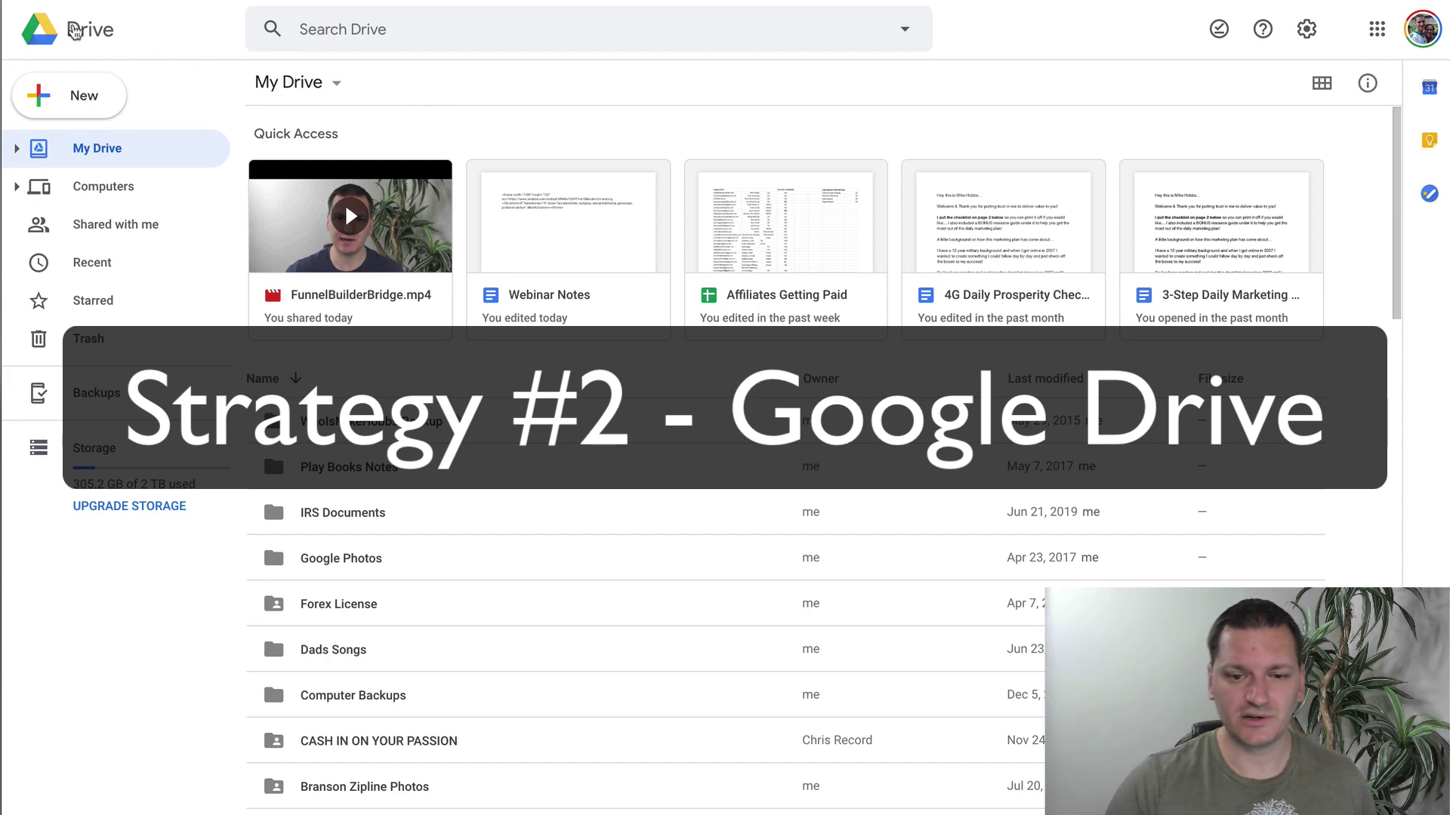
Open FunnelBuilderBridge.mp4 from My Drive's Quick Access in Drive's preview
{"action": "left_click", "coordinate": [78, 102]}
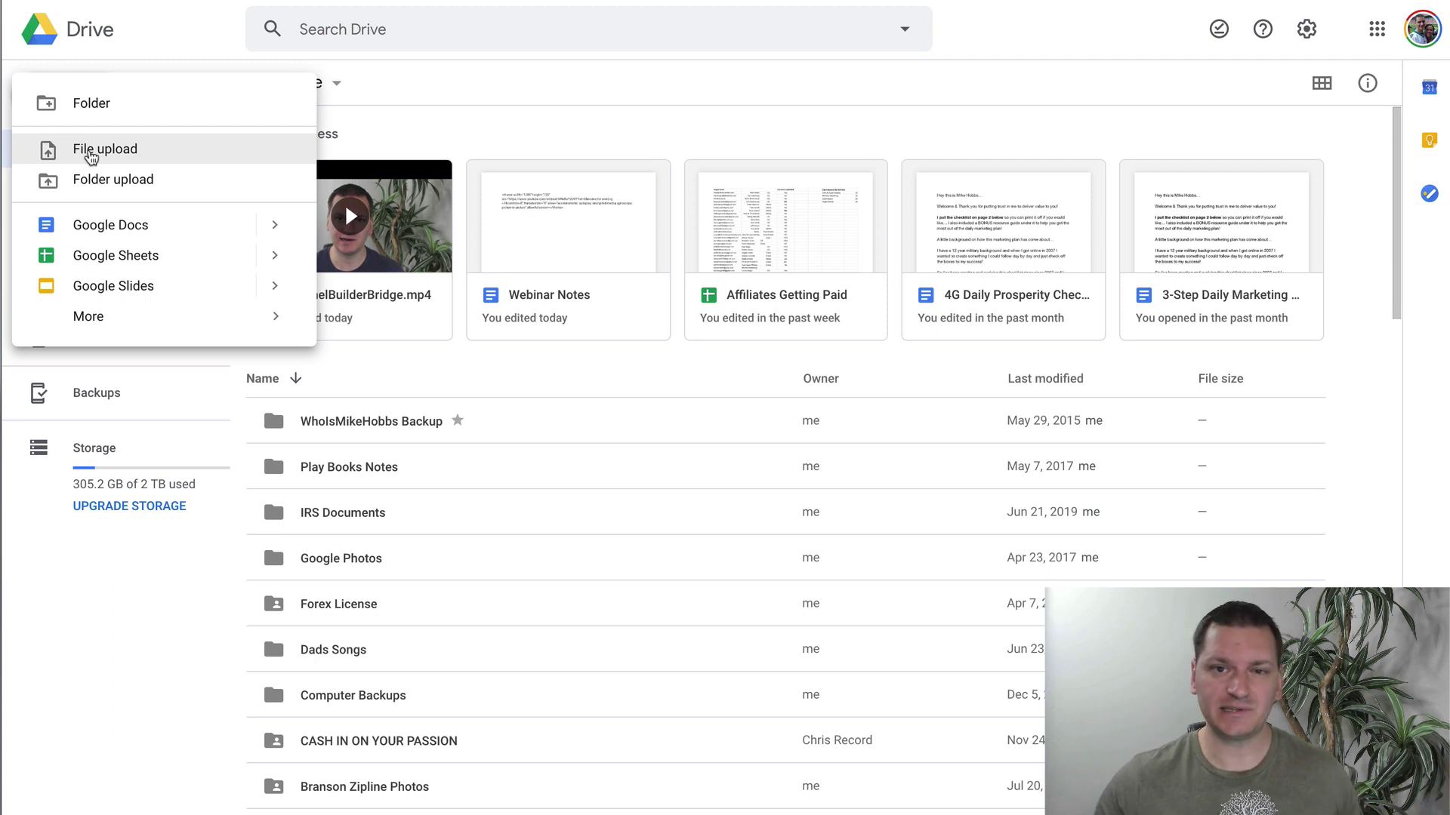
{"action": "left_click", "coordinate": [384, 134]}
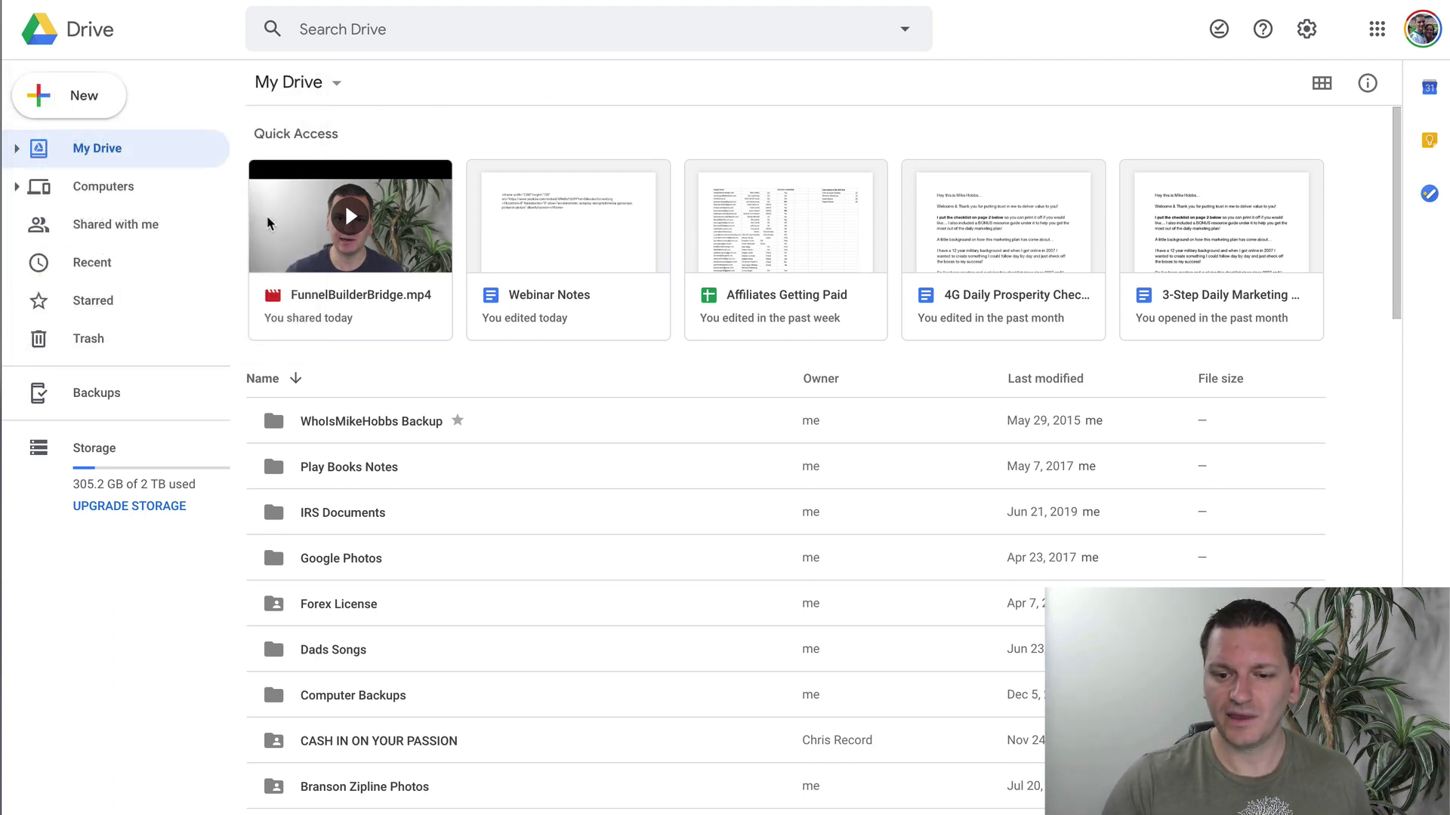
{"action": "left_click", "coordinate": [350, 295]}
{"action": "double_click", "coordinate": [348, 297]}
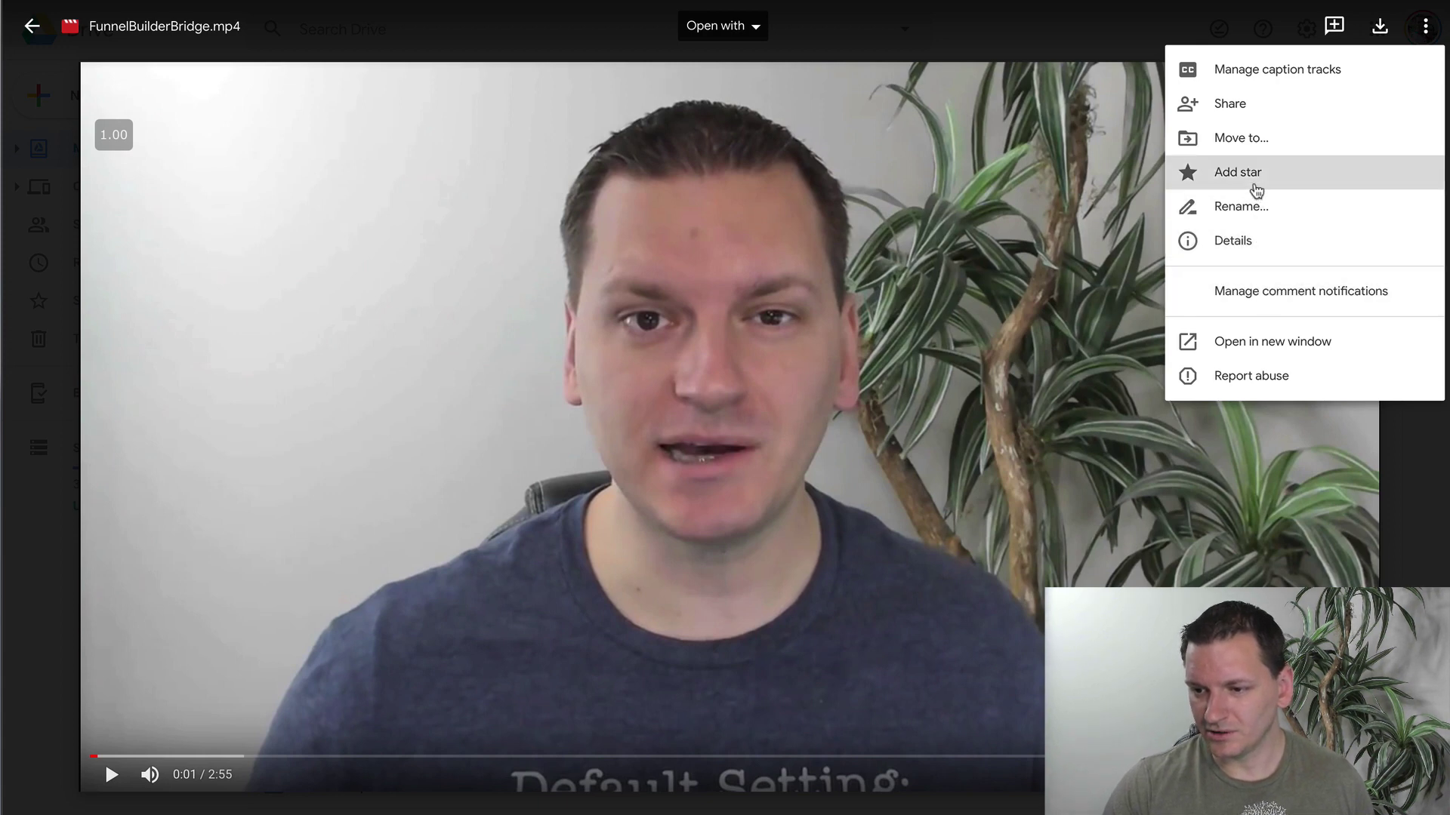
Copy FunnelBuilderBridge.mp4's shareable view link and paste it into the launcher to open it
{"action": "left_click", "coordinate": [1238, 104]}
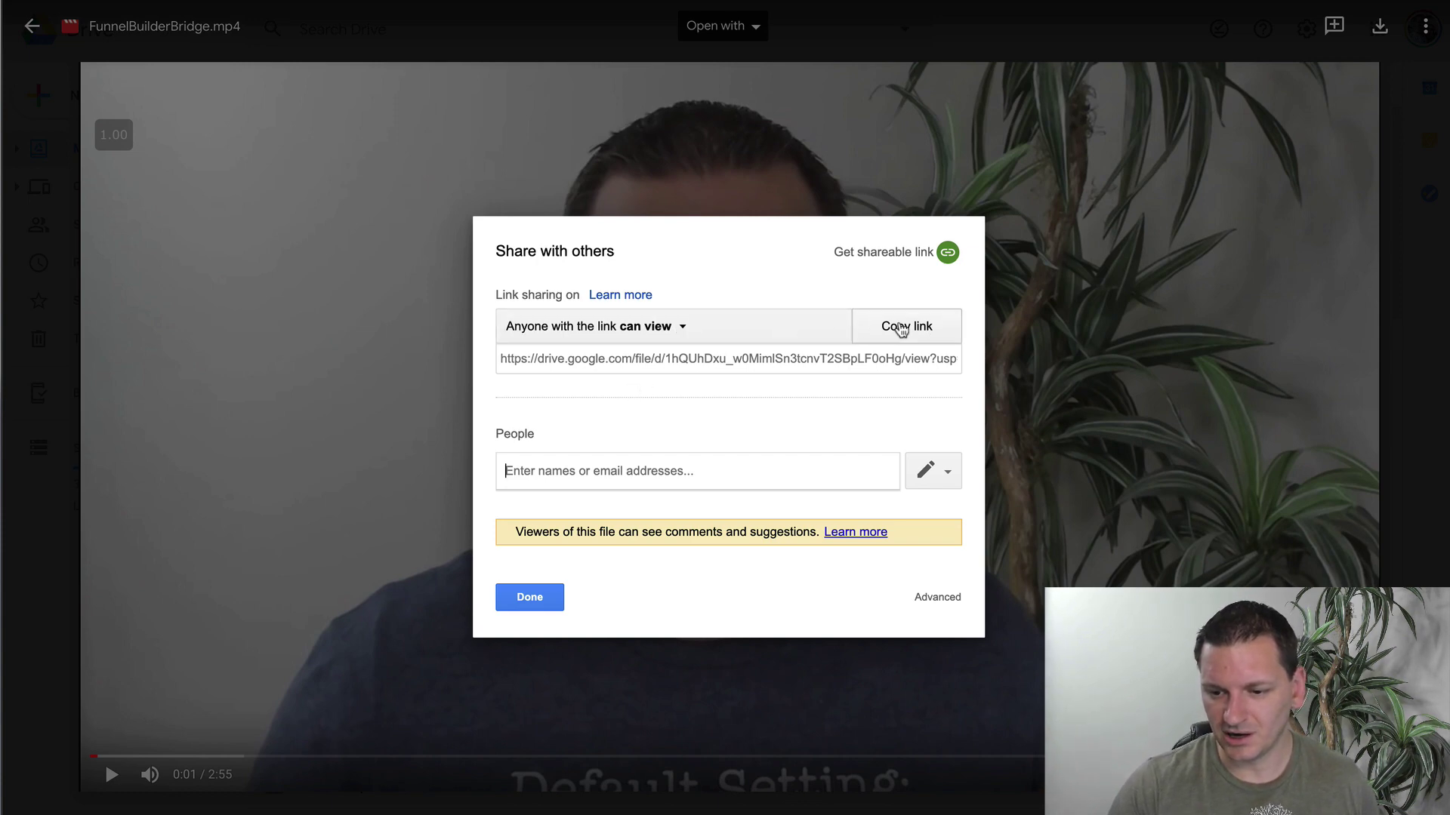
{"action": "left_click", "coordinate": [900, 327]}
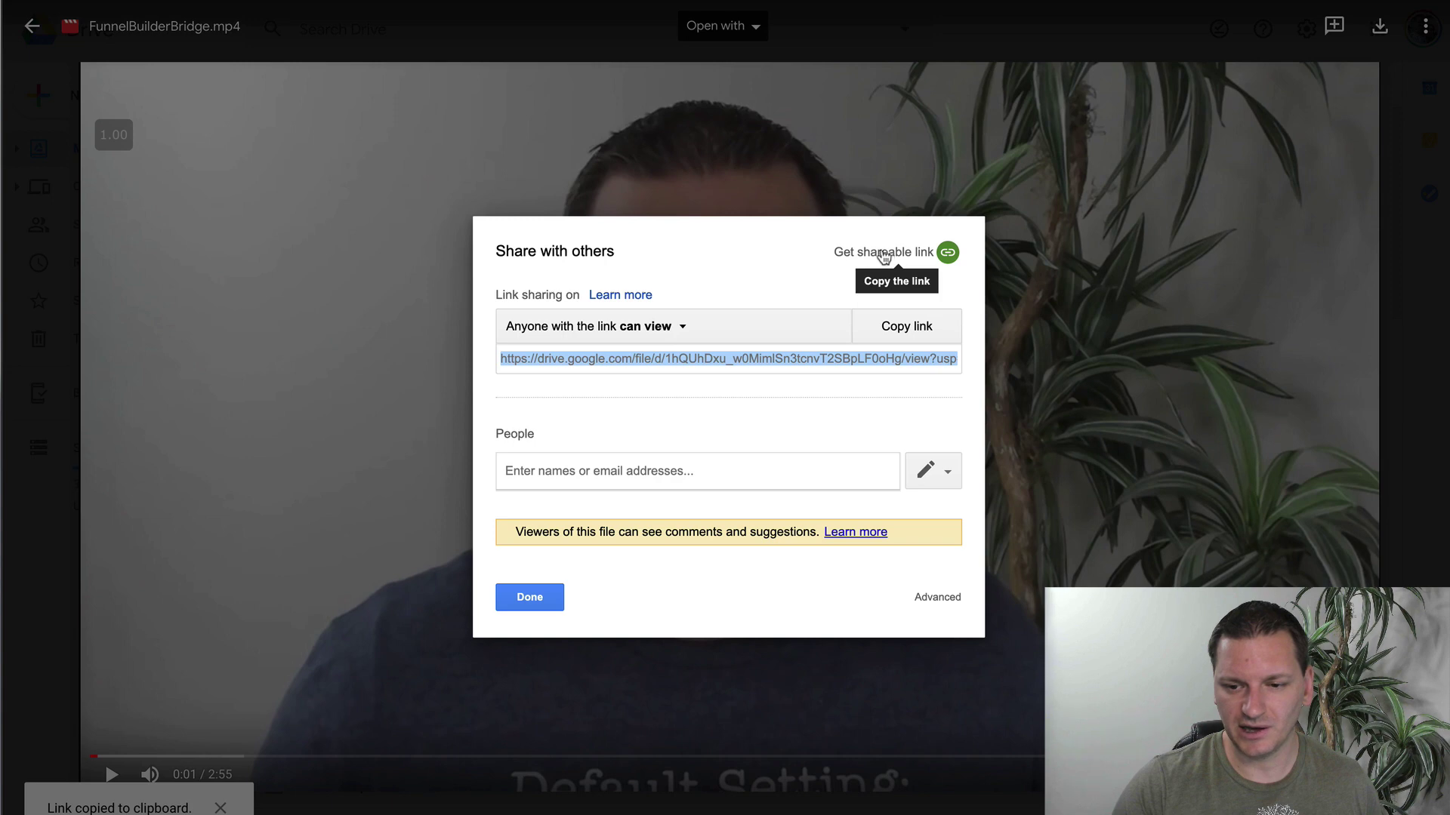
{"action": "left_click", "coordinate": [1424, 33]}
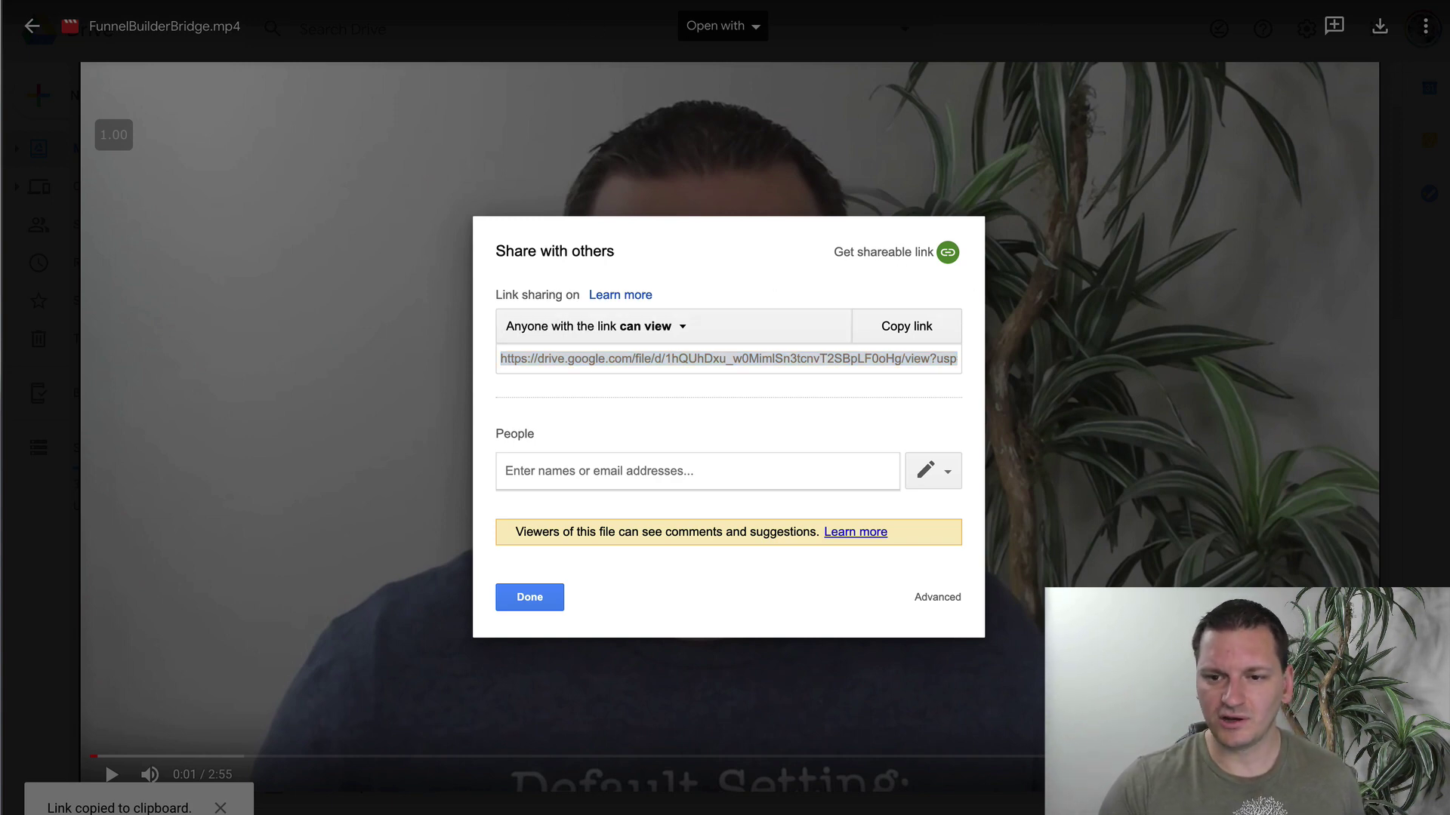
{"action": "key", "text": "alt+space"}
{"action": "key", "text": "super+v"}
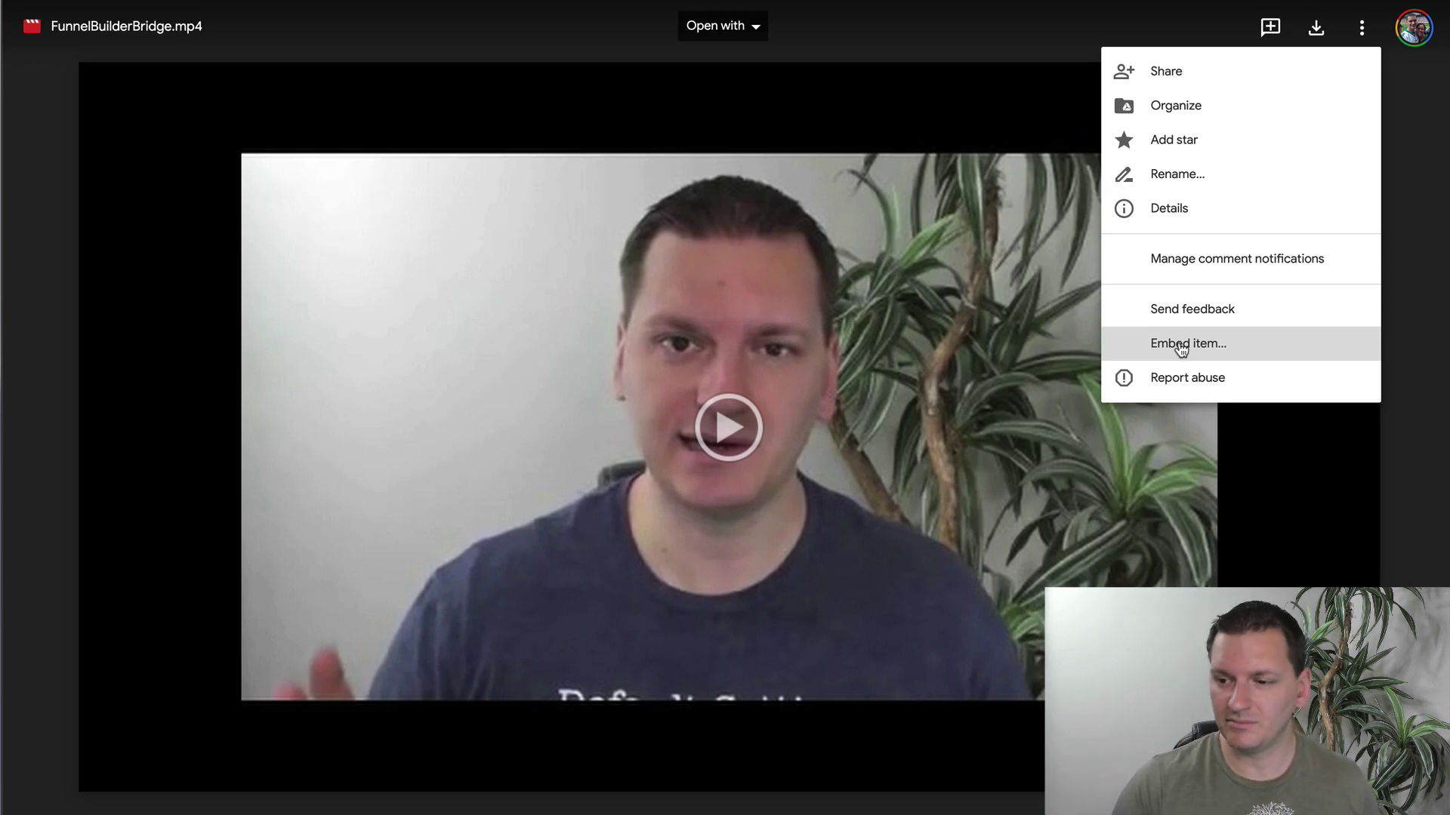
Bring up FunnelBuilderBridge.mp4's 640×480 embed iframe code and select all of it
{"action": "left_click", "coordinate": [1185, 343]}
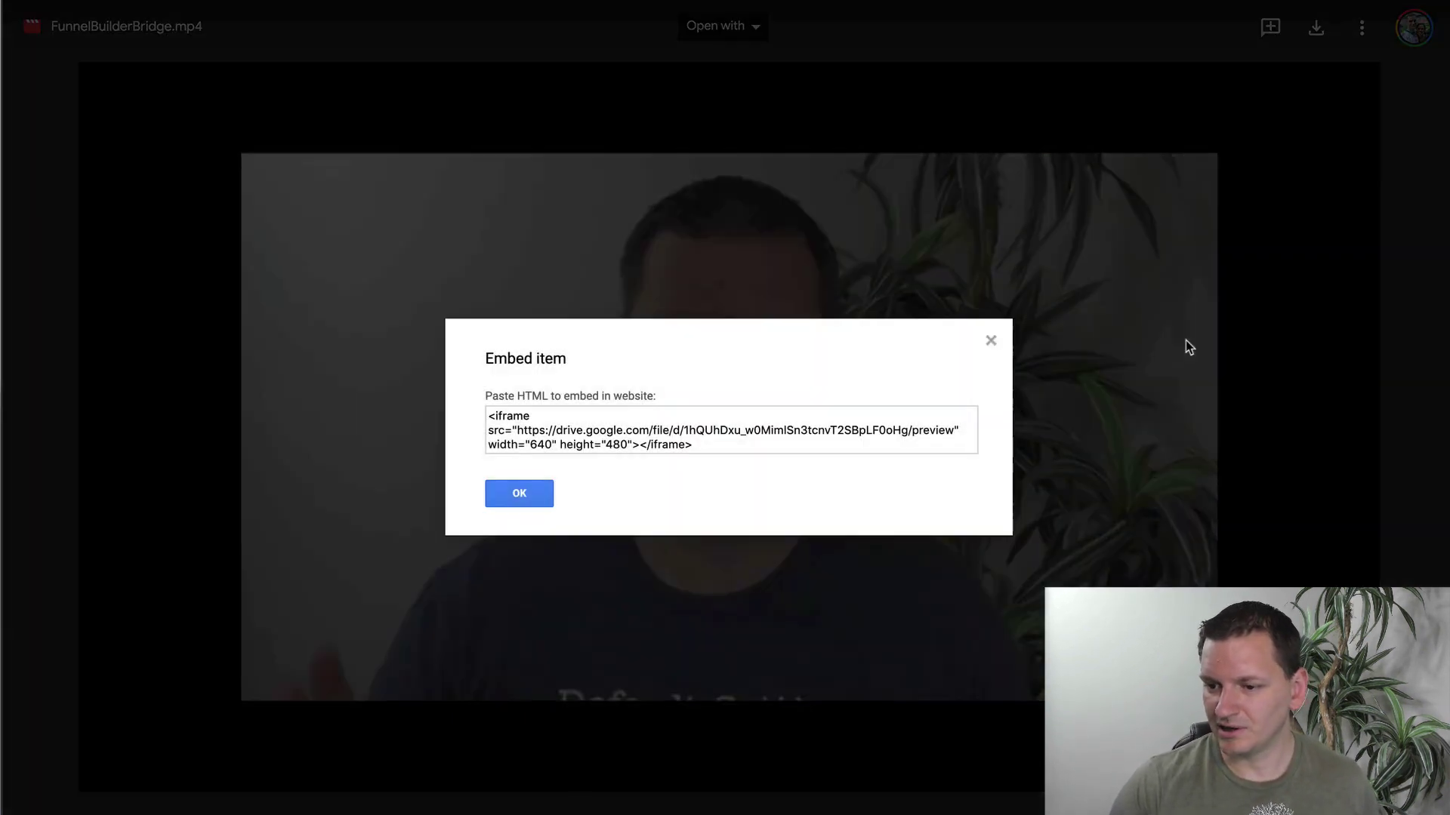
{"action": "left_click_drag", "start_coordinate": [725, 447], "coordinate": [488, 416]}
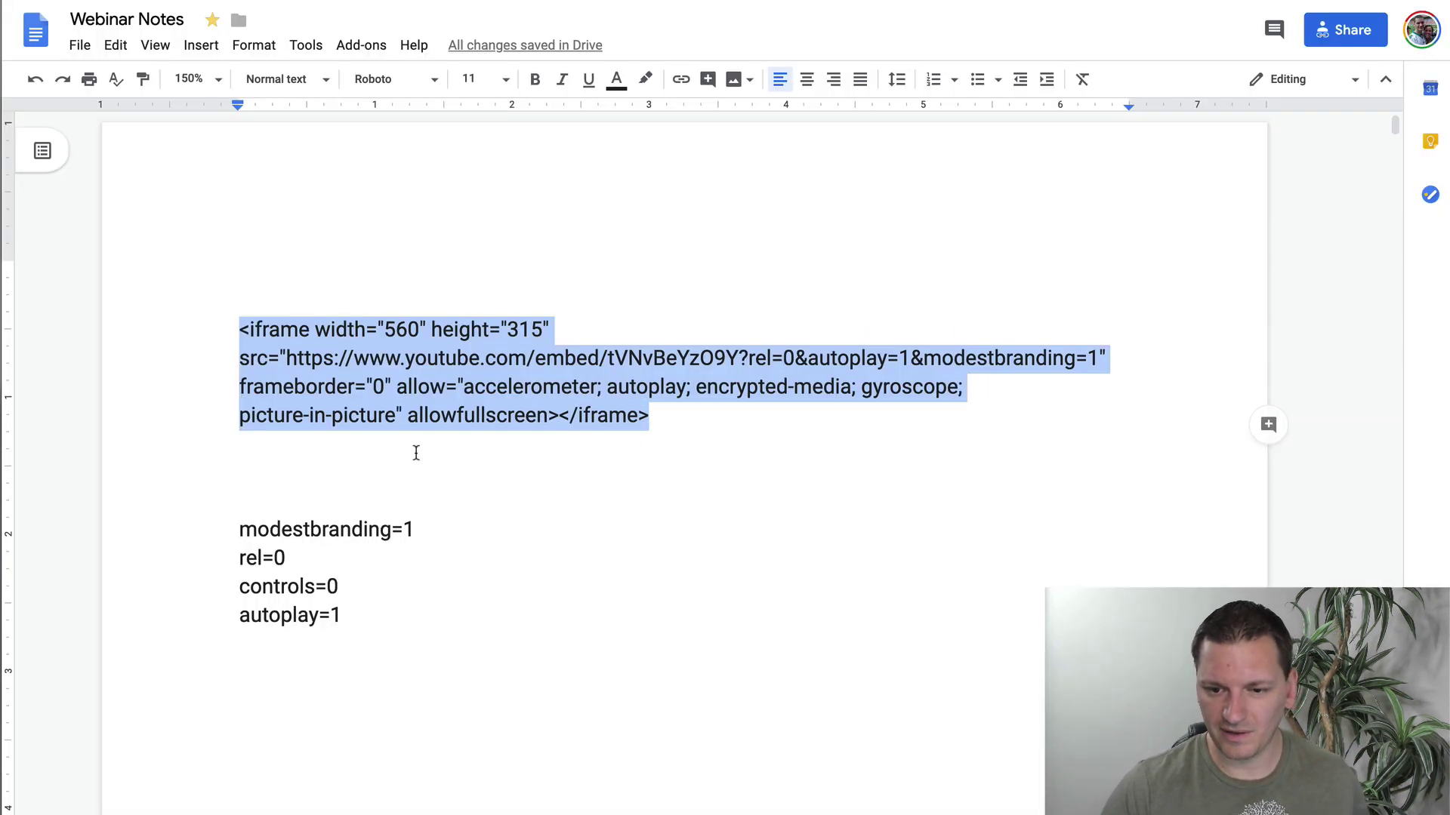
Paste the Drive iframe code on a new line below the YouTube embed and select it
{"action": "left_click", "coordinate": [362, 443]}
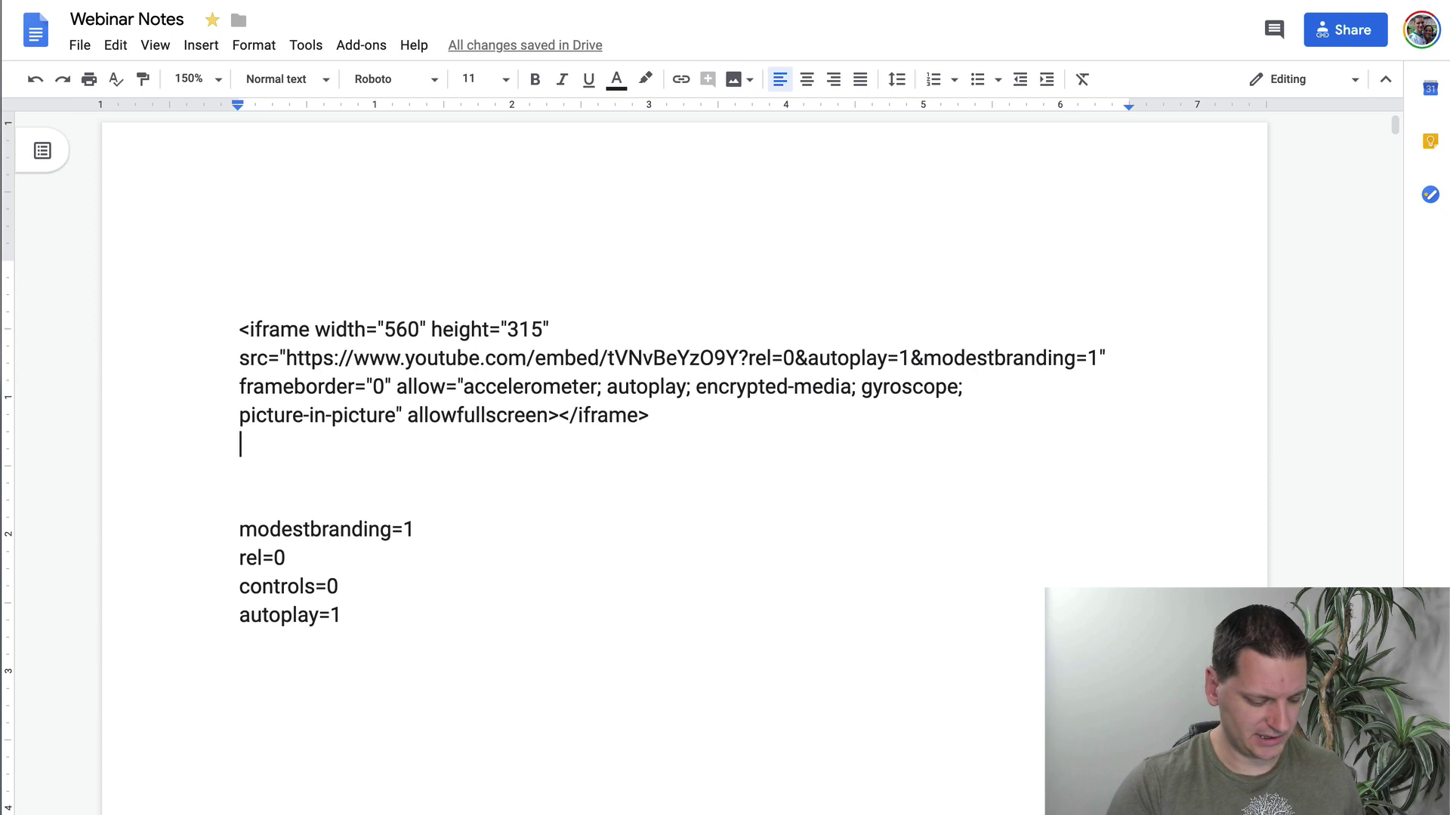
{"action": "key", "text": "Return"}
{"action": "key", "text": "ctrl+v"}
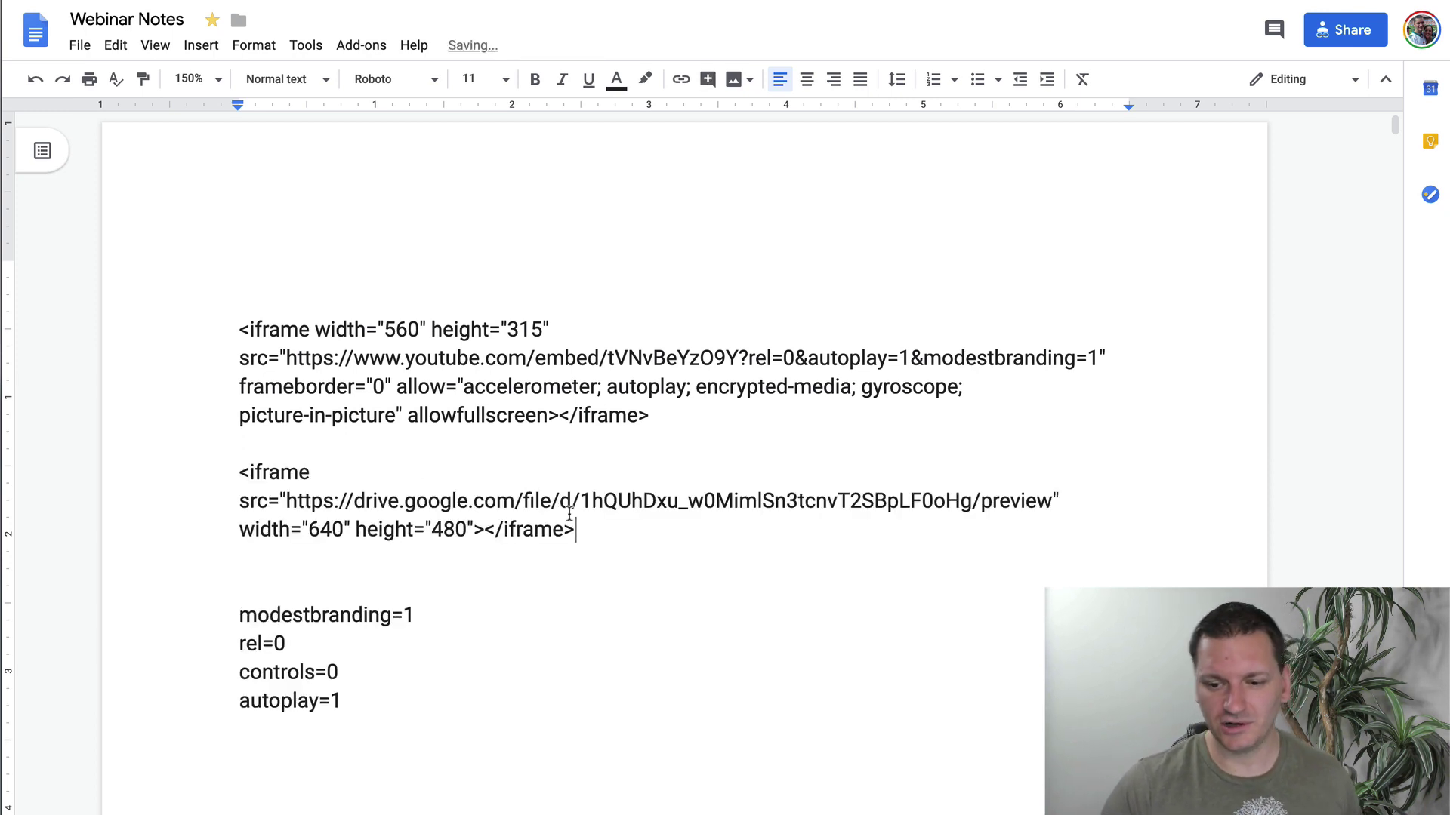
{"action": "left_click_drag", "start_coordinate": [583, 530], "coordinate": [201, 481]}
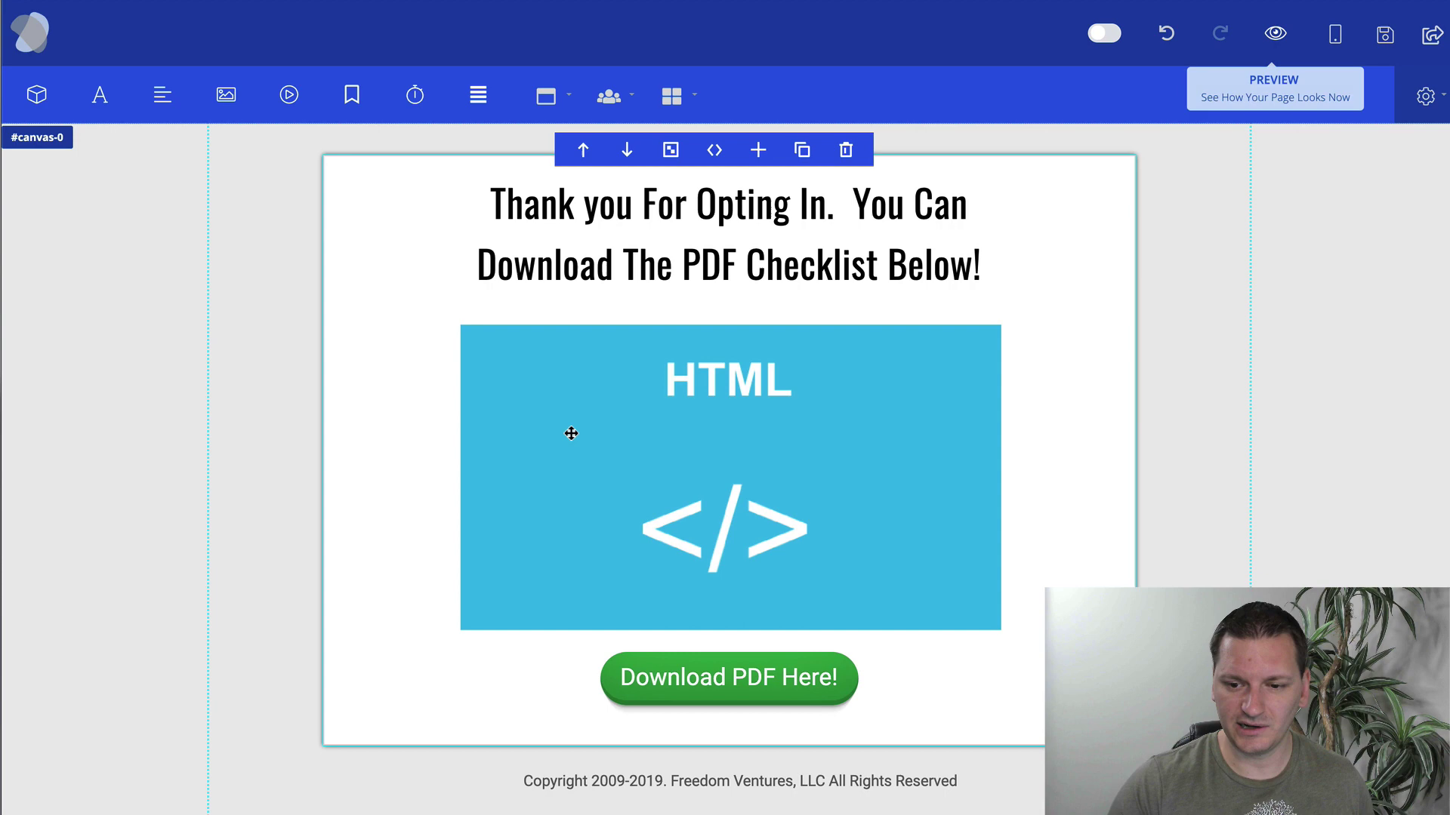
Overwrite the HTML box's YouTube embed code with the pasted Drive iframe, then save the page
{"action": "mouse_move", "coordinate": [796, 611]}
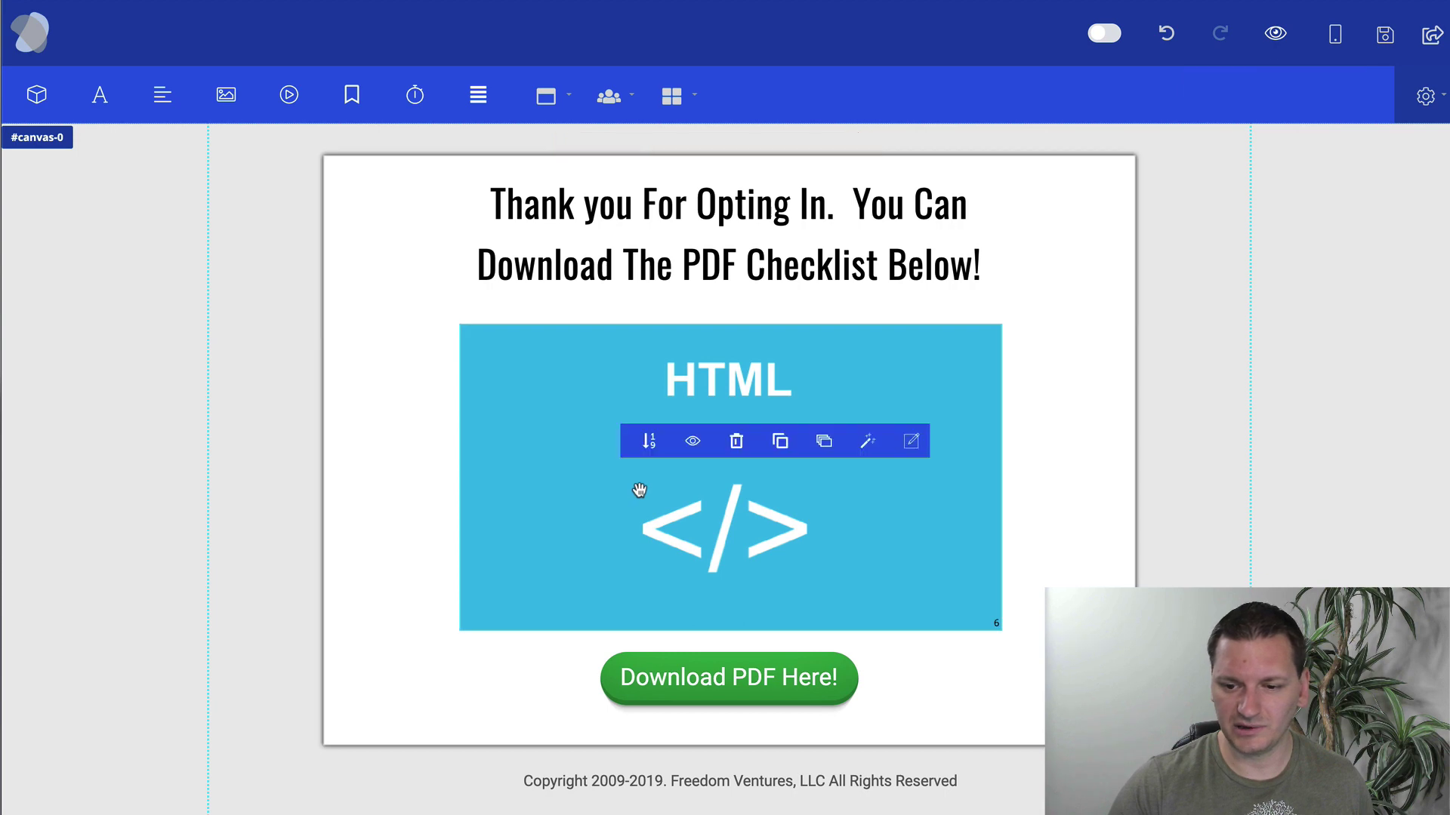
{"action": "left_click", "coordinate": [910, 443]}
{"action": "left_click", "coordinate": [65, 243]}
{"action": "key", "text": "ctrl+a"}
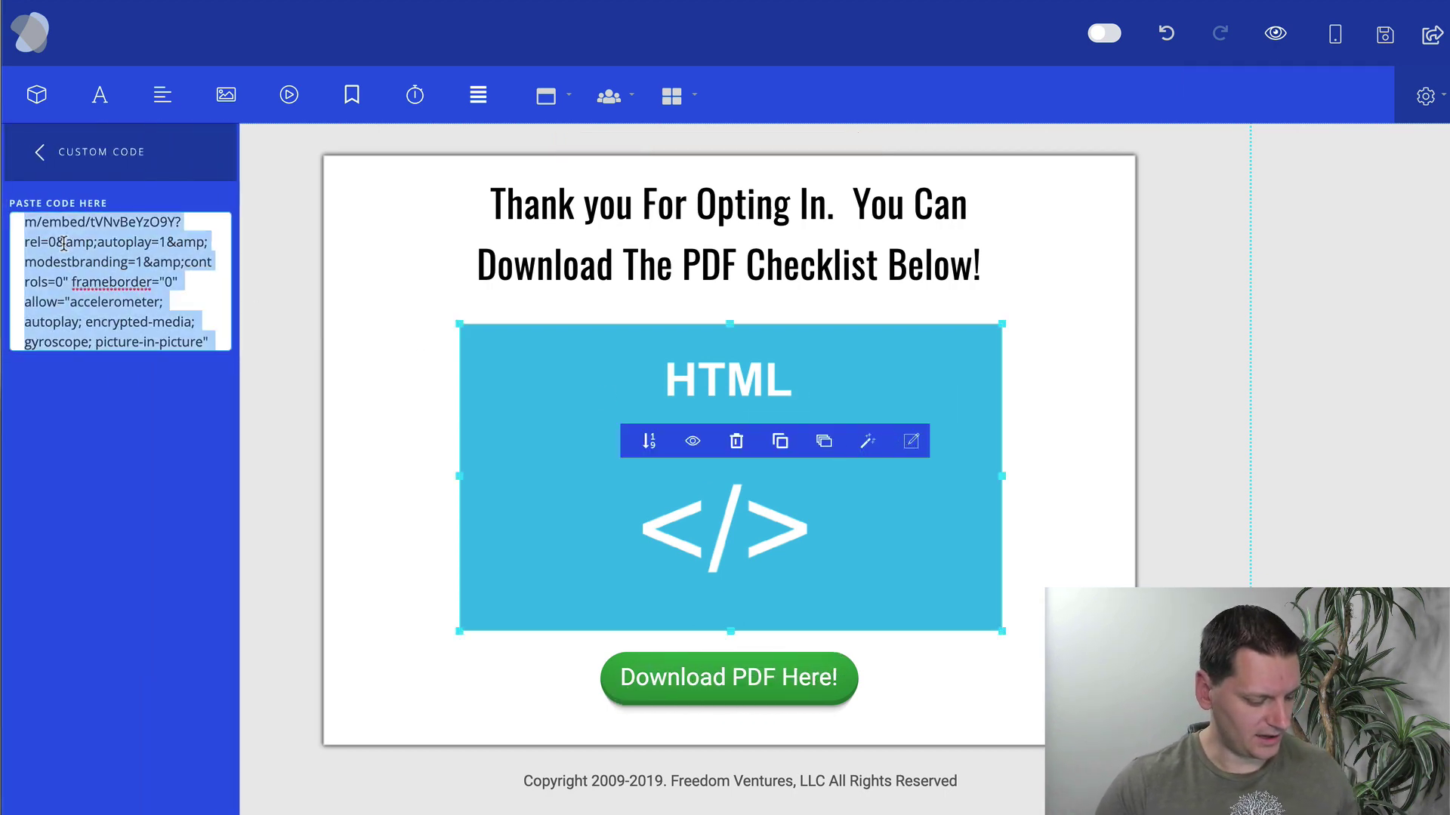
{"action": "key", "text": "ctrl+v"}
{"action": "left_click", "coordinate": [284, 330]}
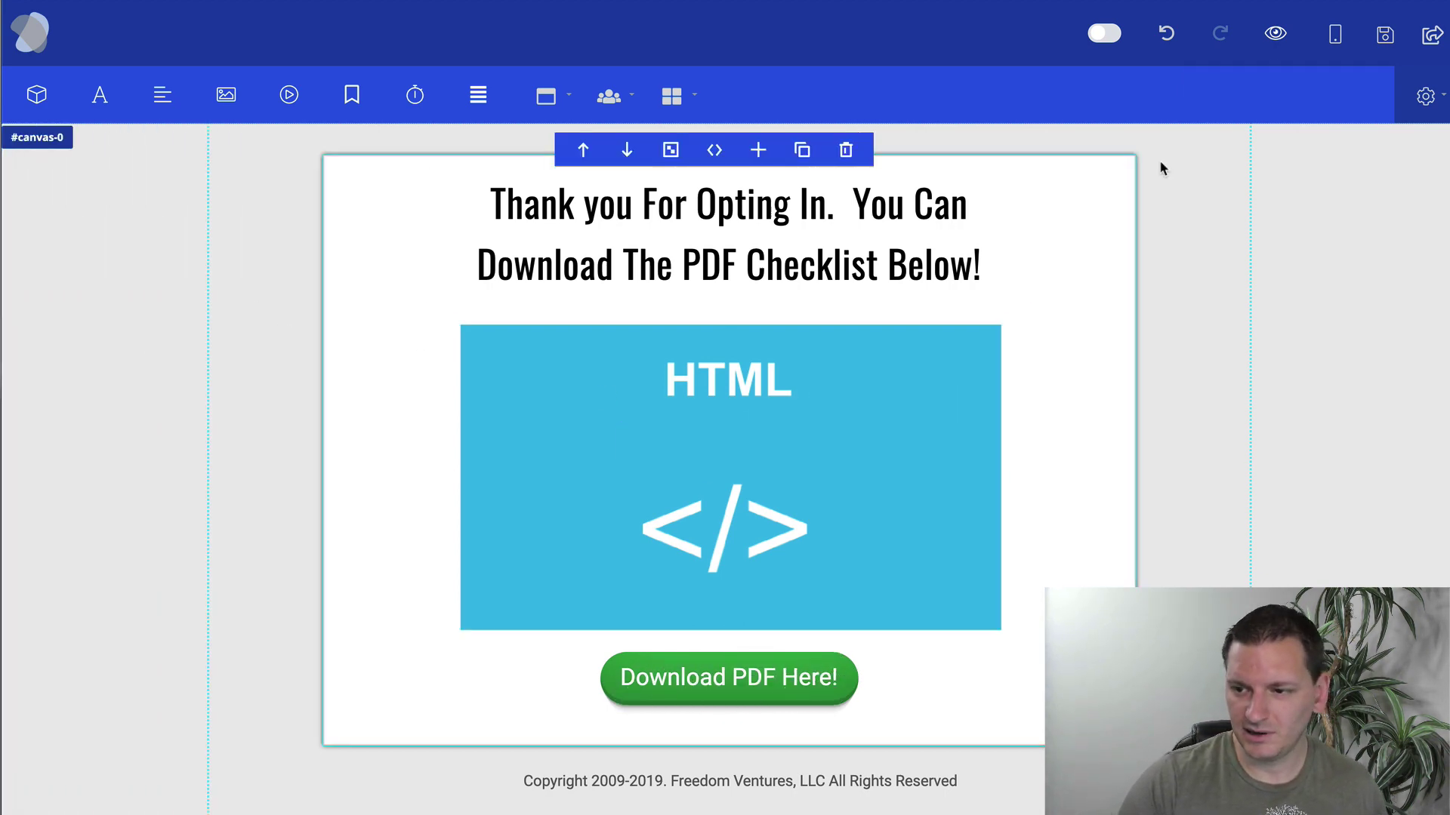
{"action": "left_click", "coordinate": [1383, 38]}
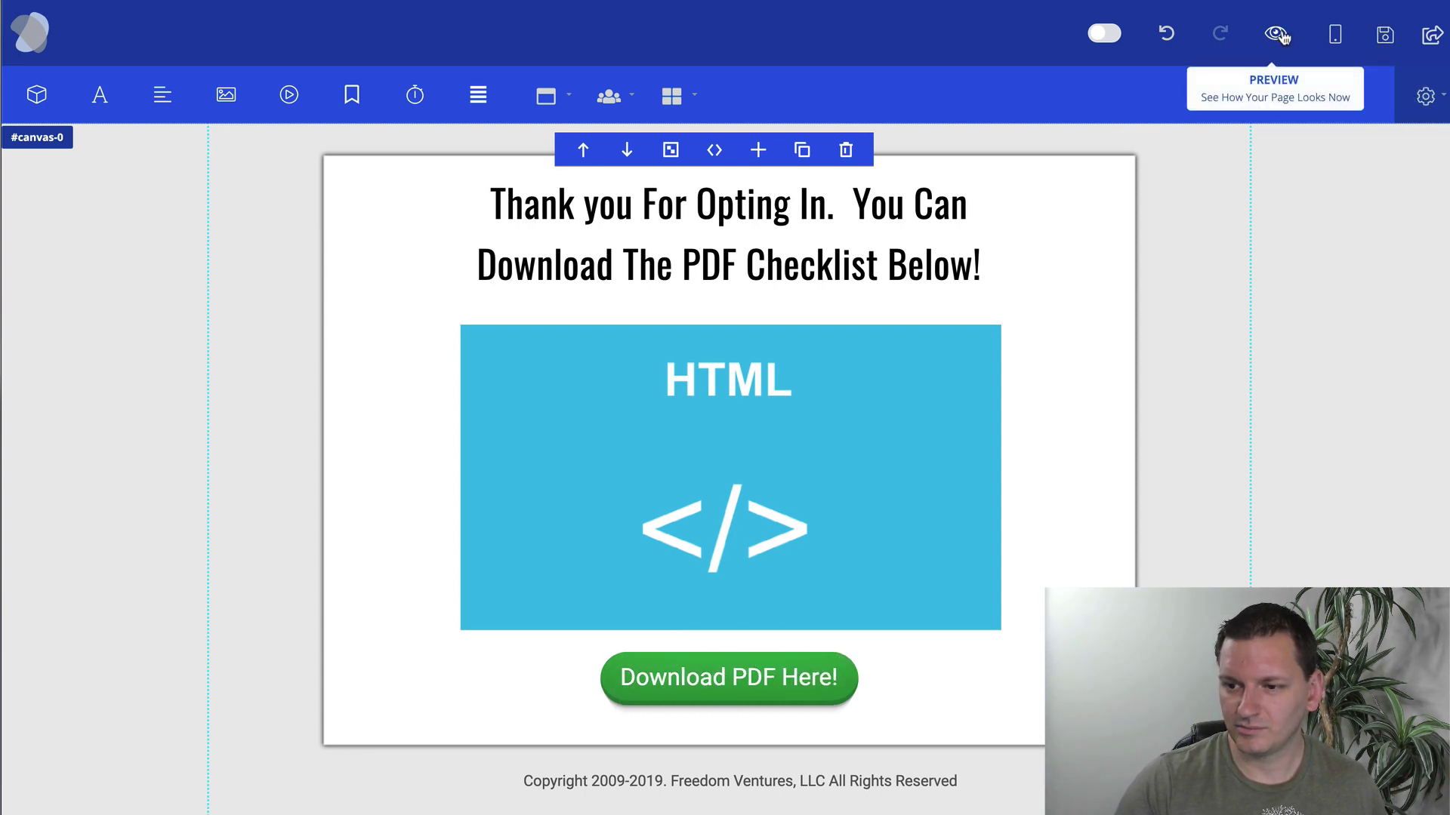
Preview the page, play the Drive video, pause, jump to 2:53, and resume to the end
{"action": "left_click", "coordinate": [1283, 37]}
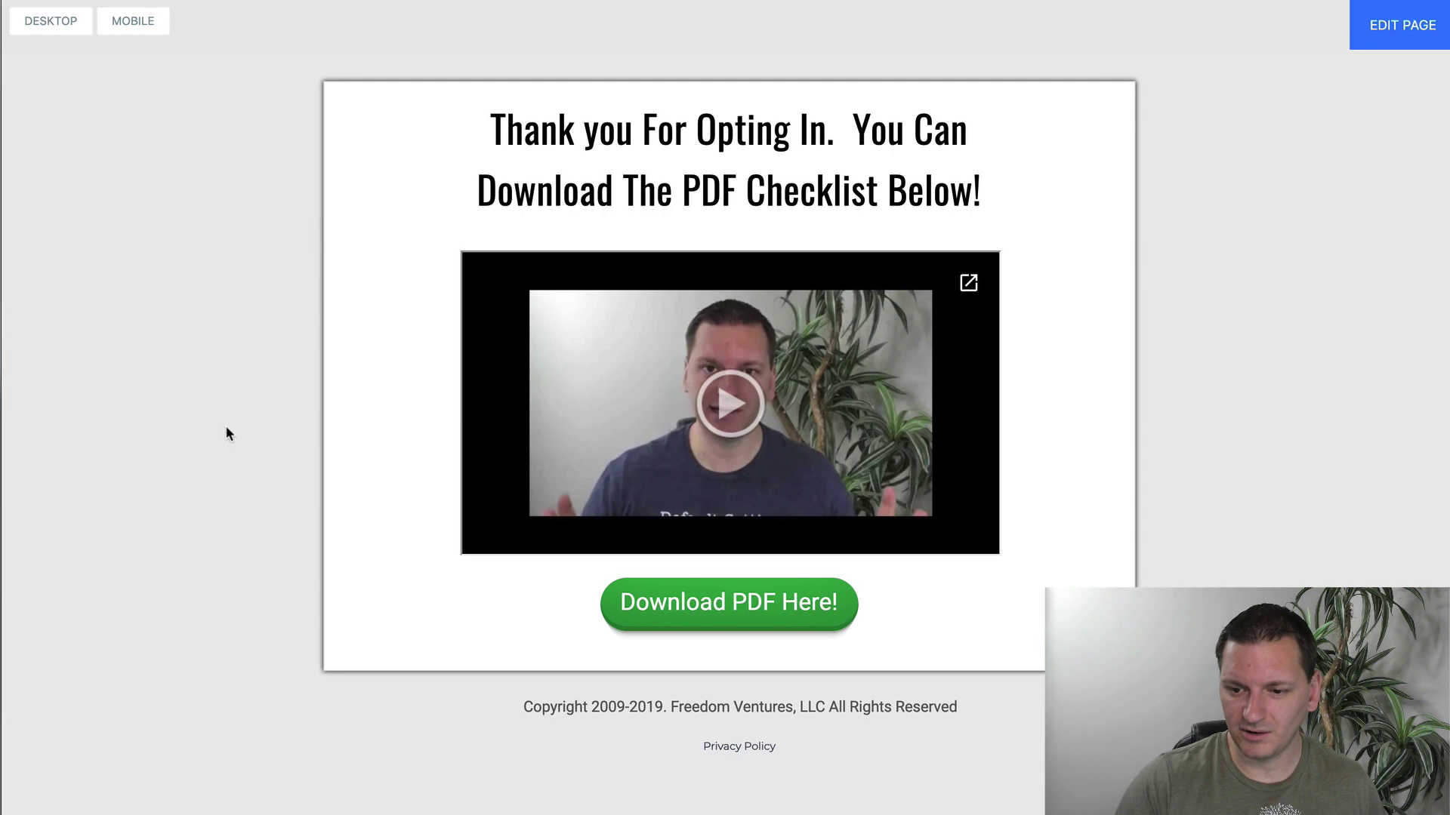
{"action": "left_click", "coordinate": [728, 401]}
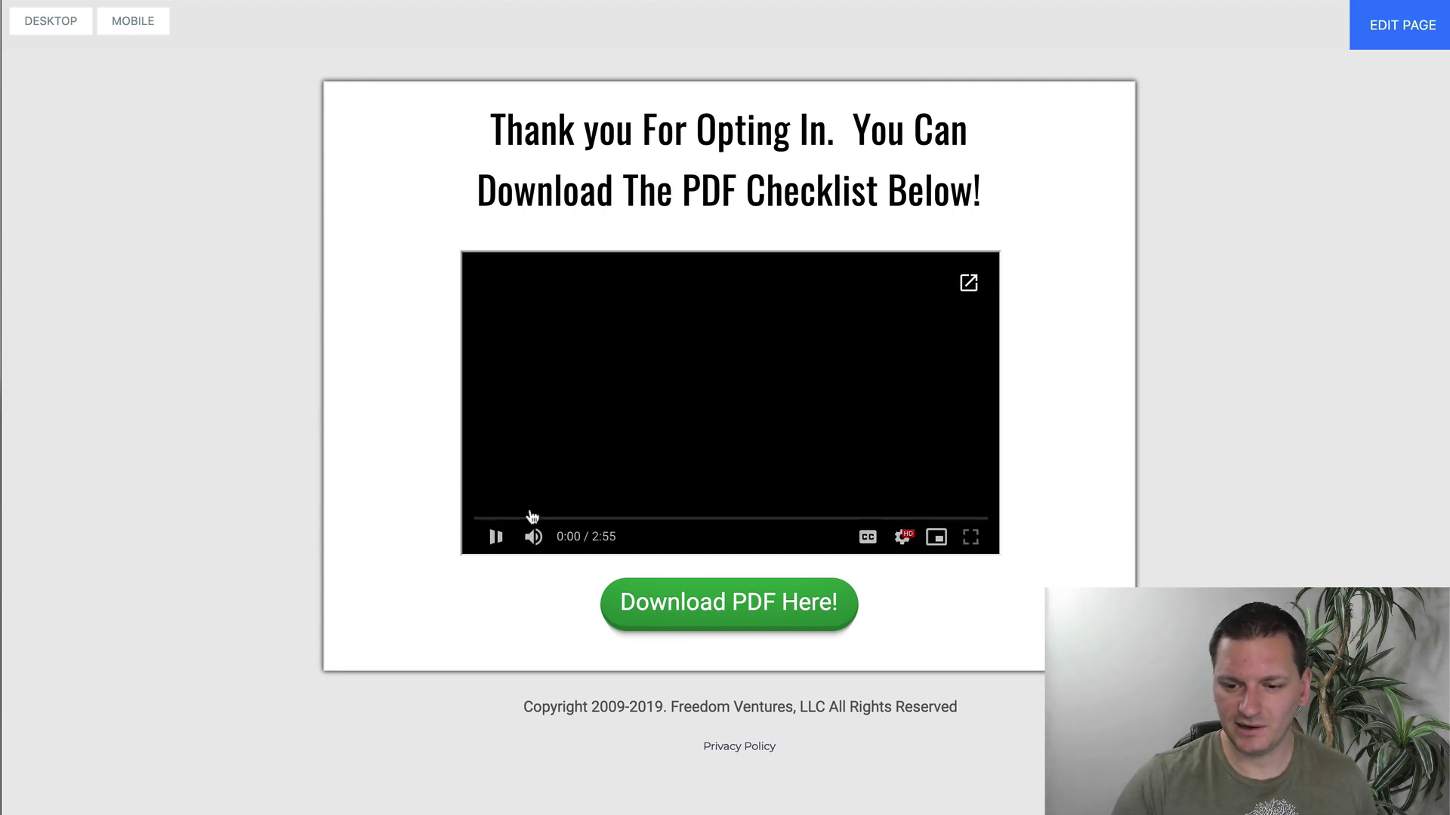
{"action": "left_click", "coordinate": [500, 538]}
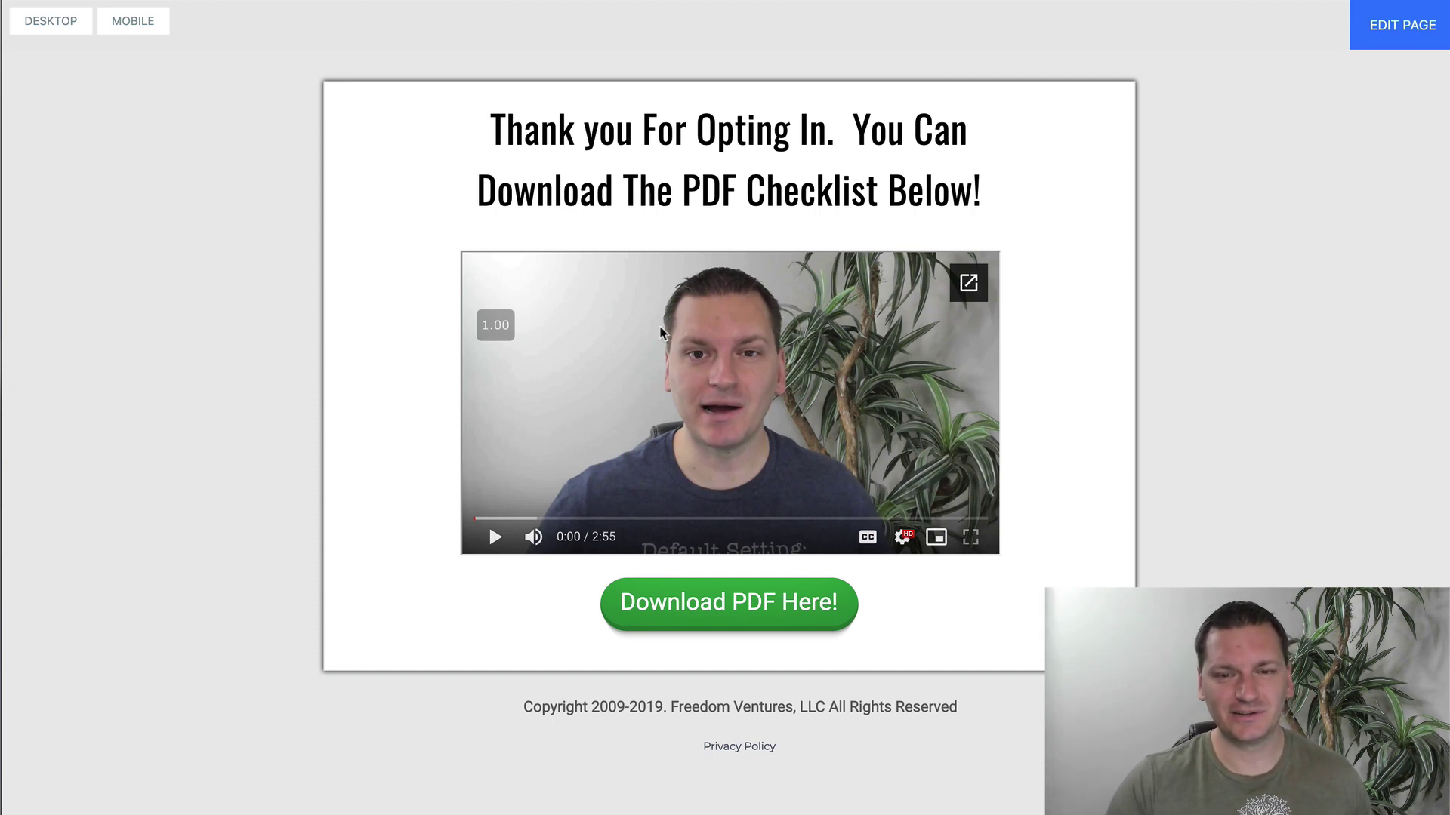
{"action": "left_click", "coordinate": [975, 520]}
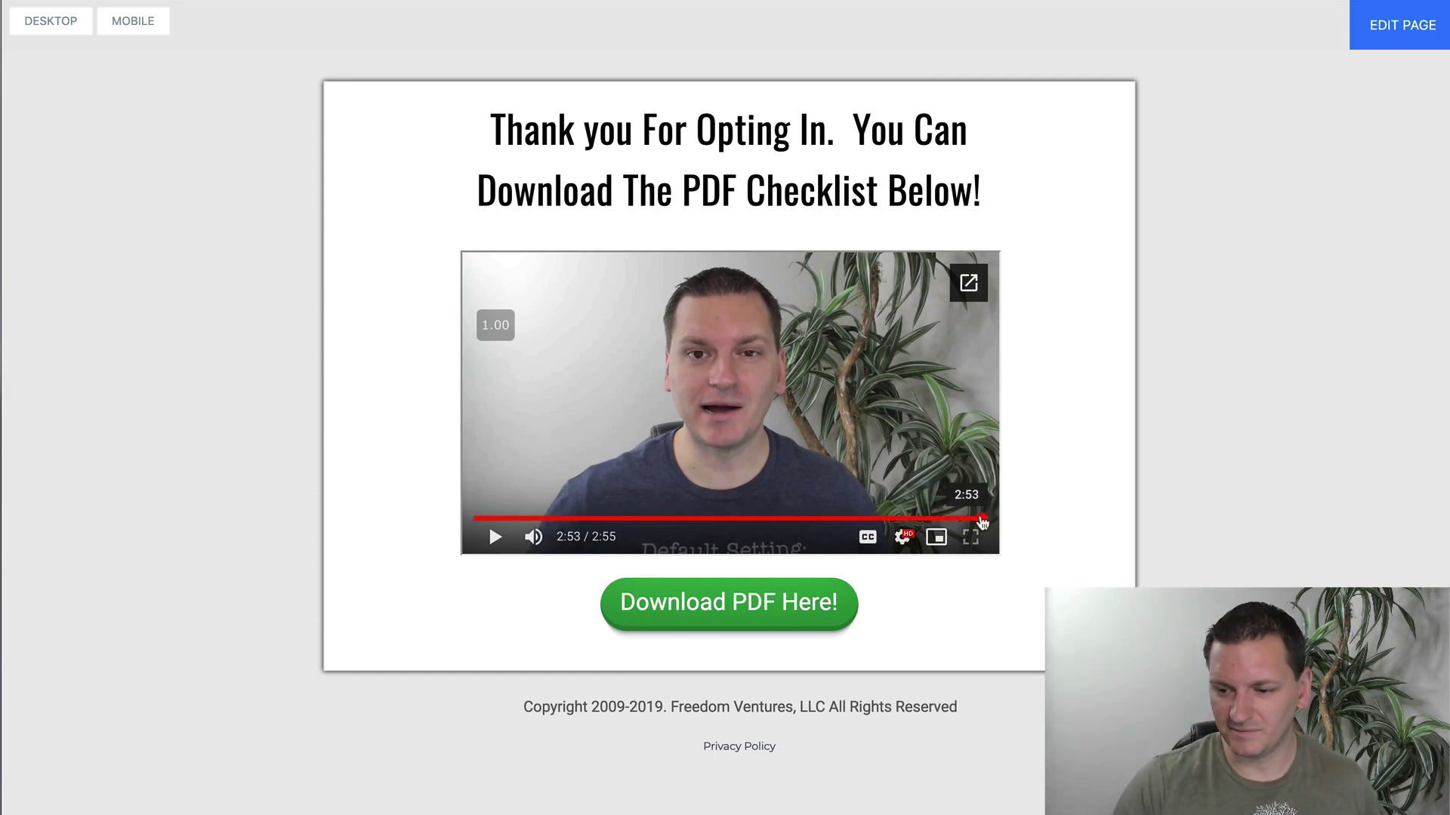
{"action": "left_click", "coordinate": [496, 537]}
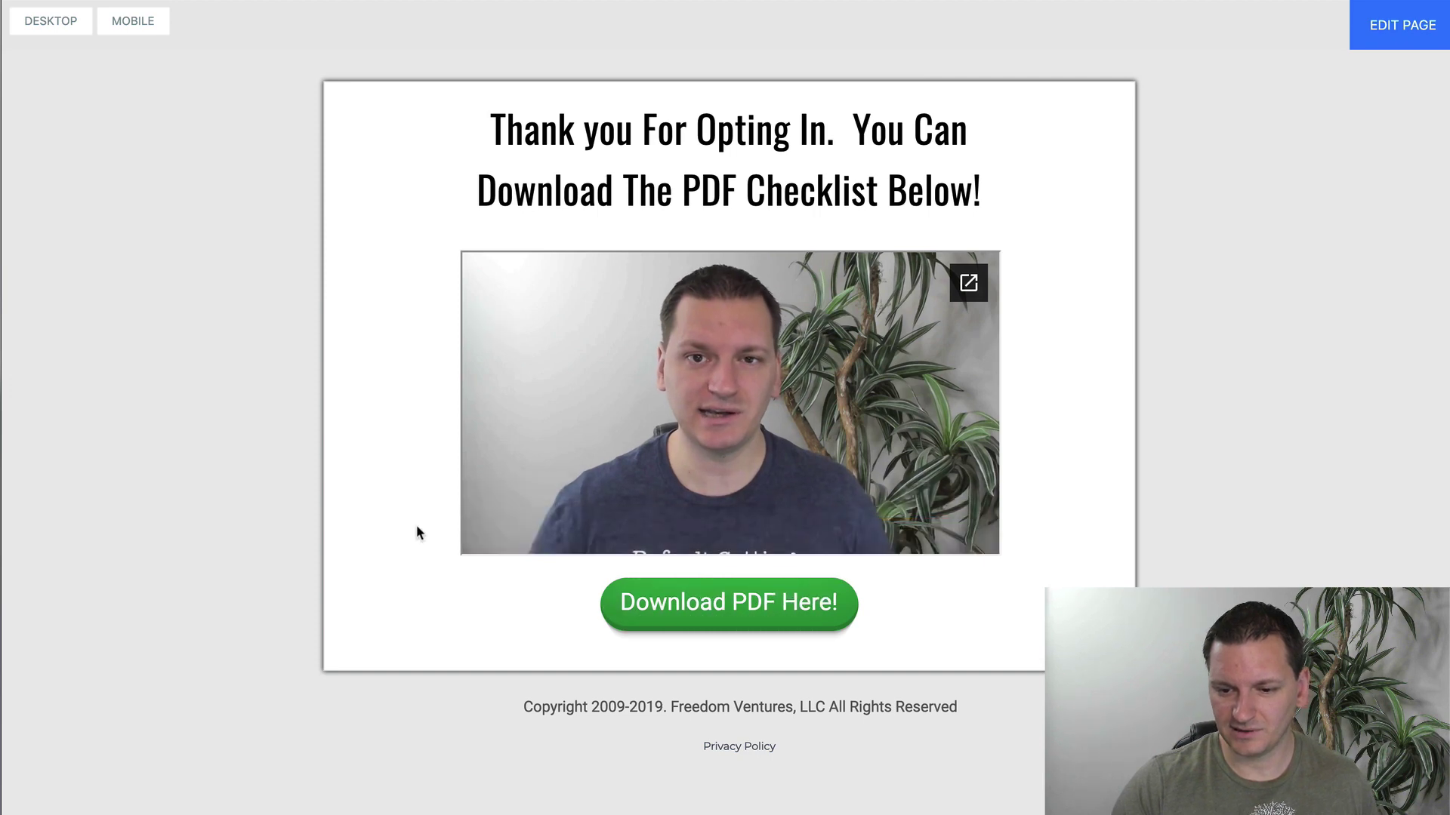